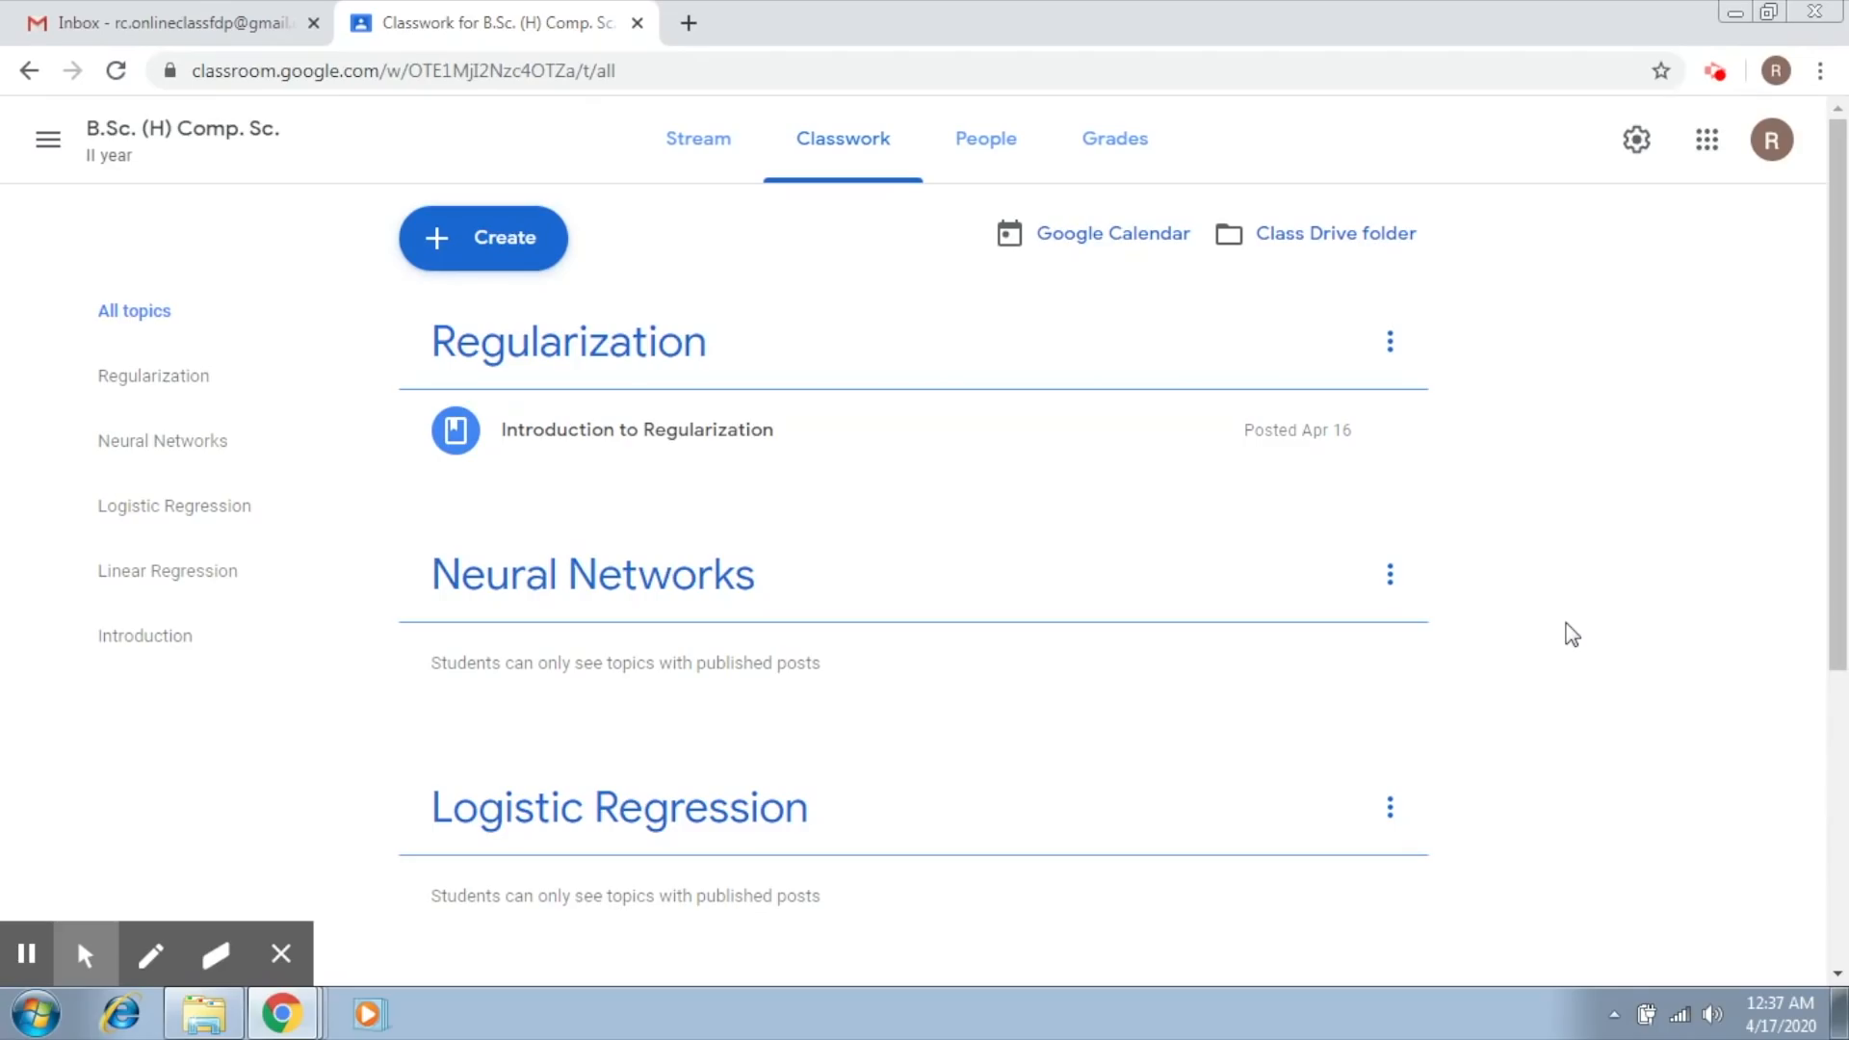
Step: Create a quiz assignment in the class and title it "Quiz - 1"
click(493, 240)
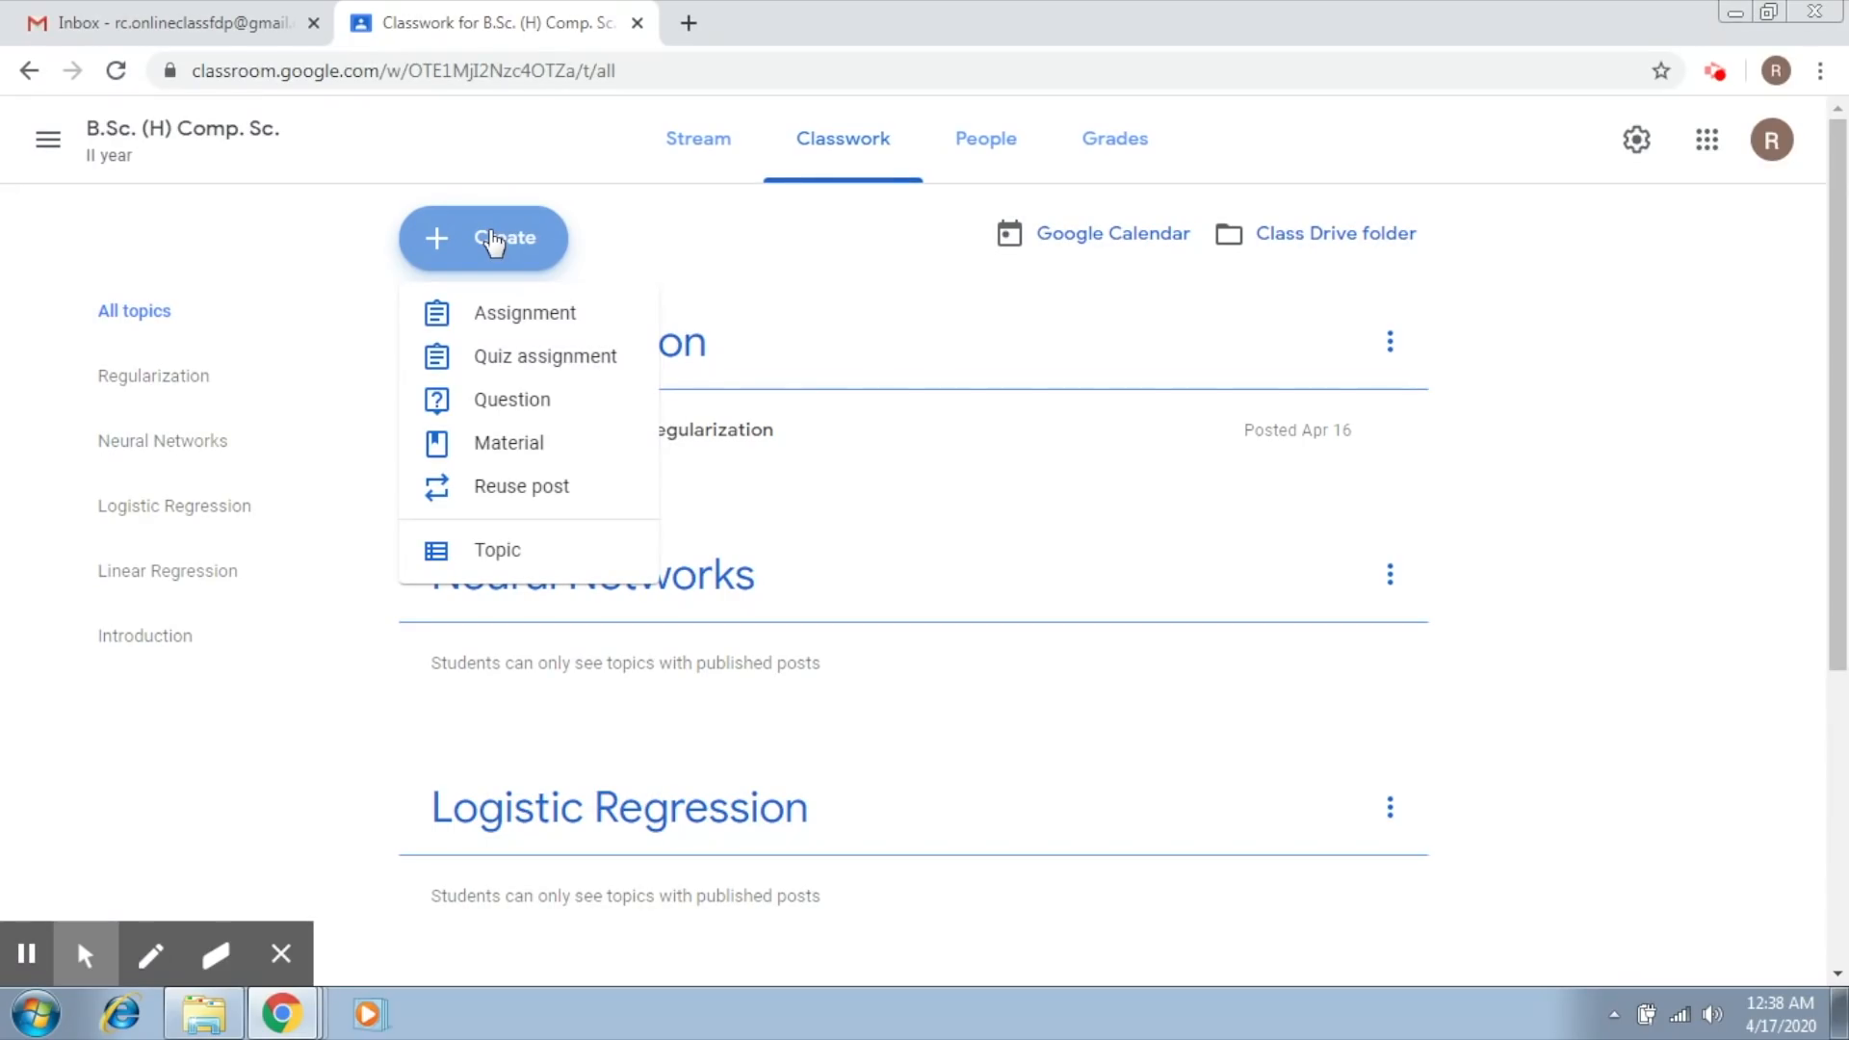
click(499, 367)
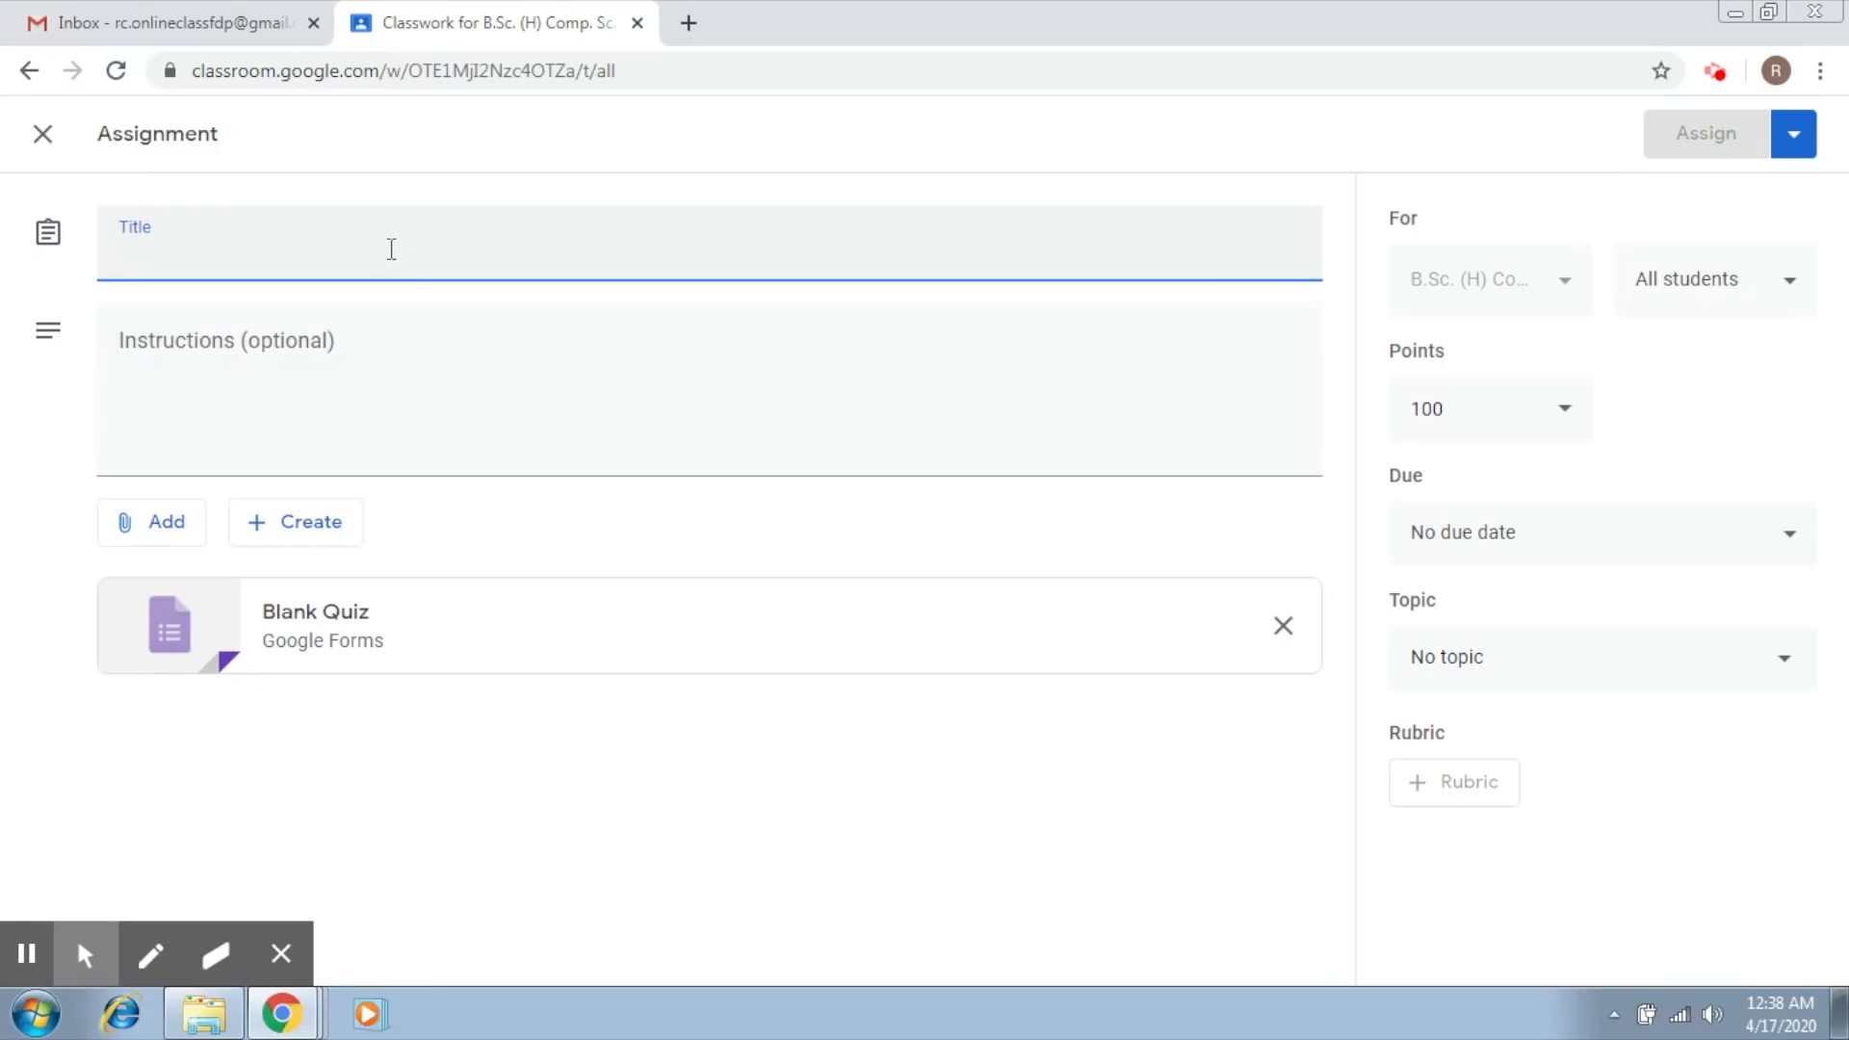
text(Qui)
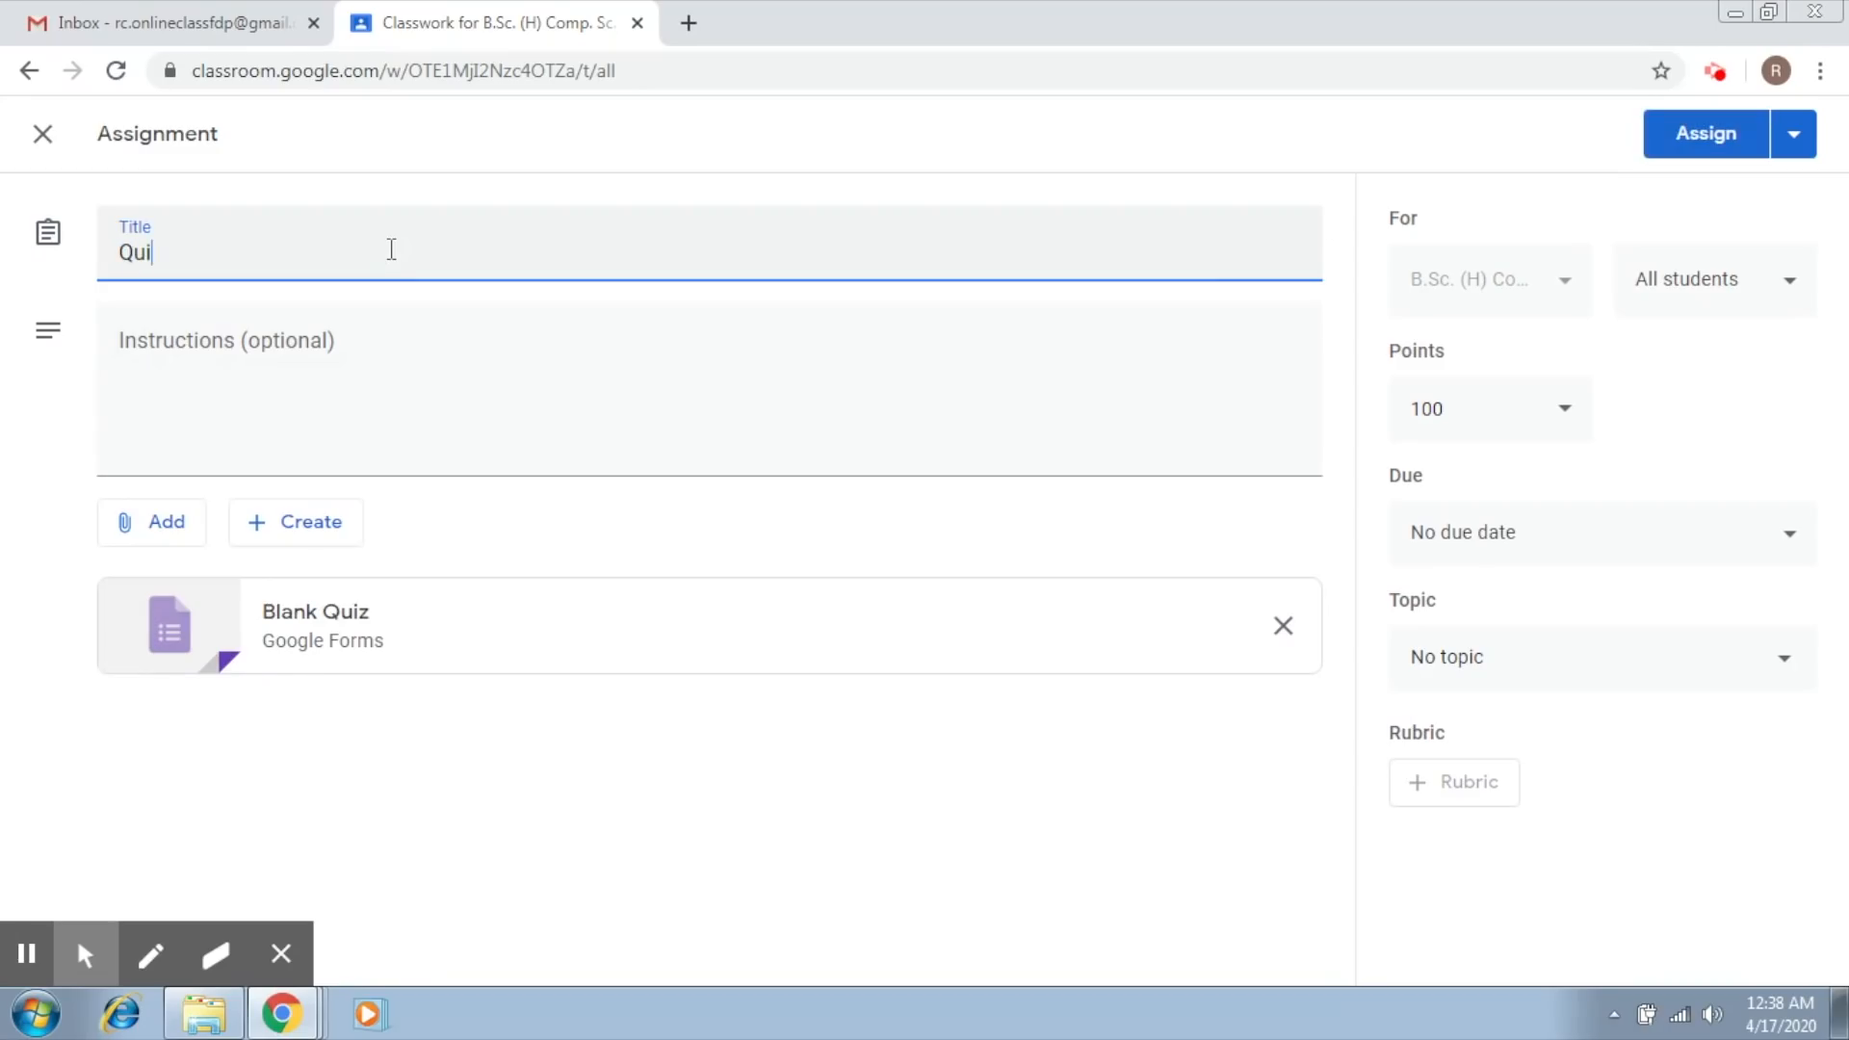
text(z - 1)
Step: Enter the assignment instructions "The time duration is 10 minutes."
click(293, 348)
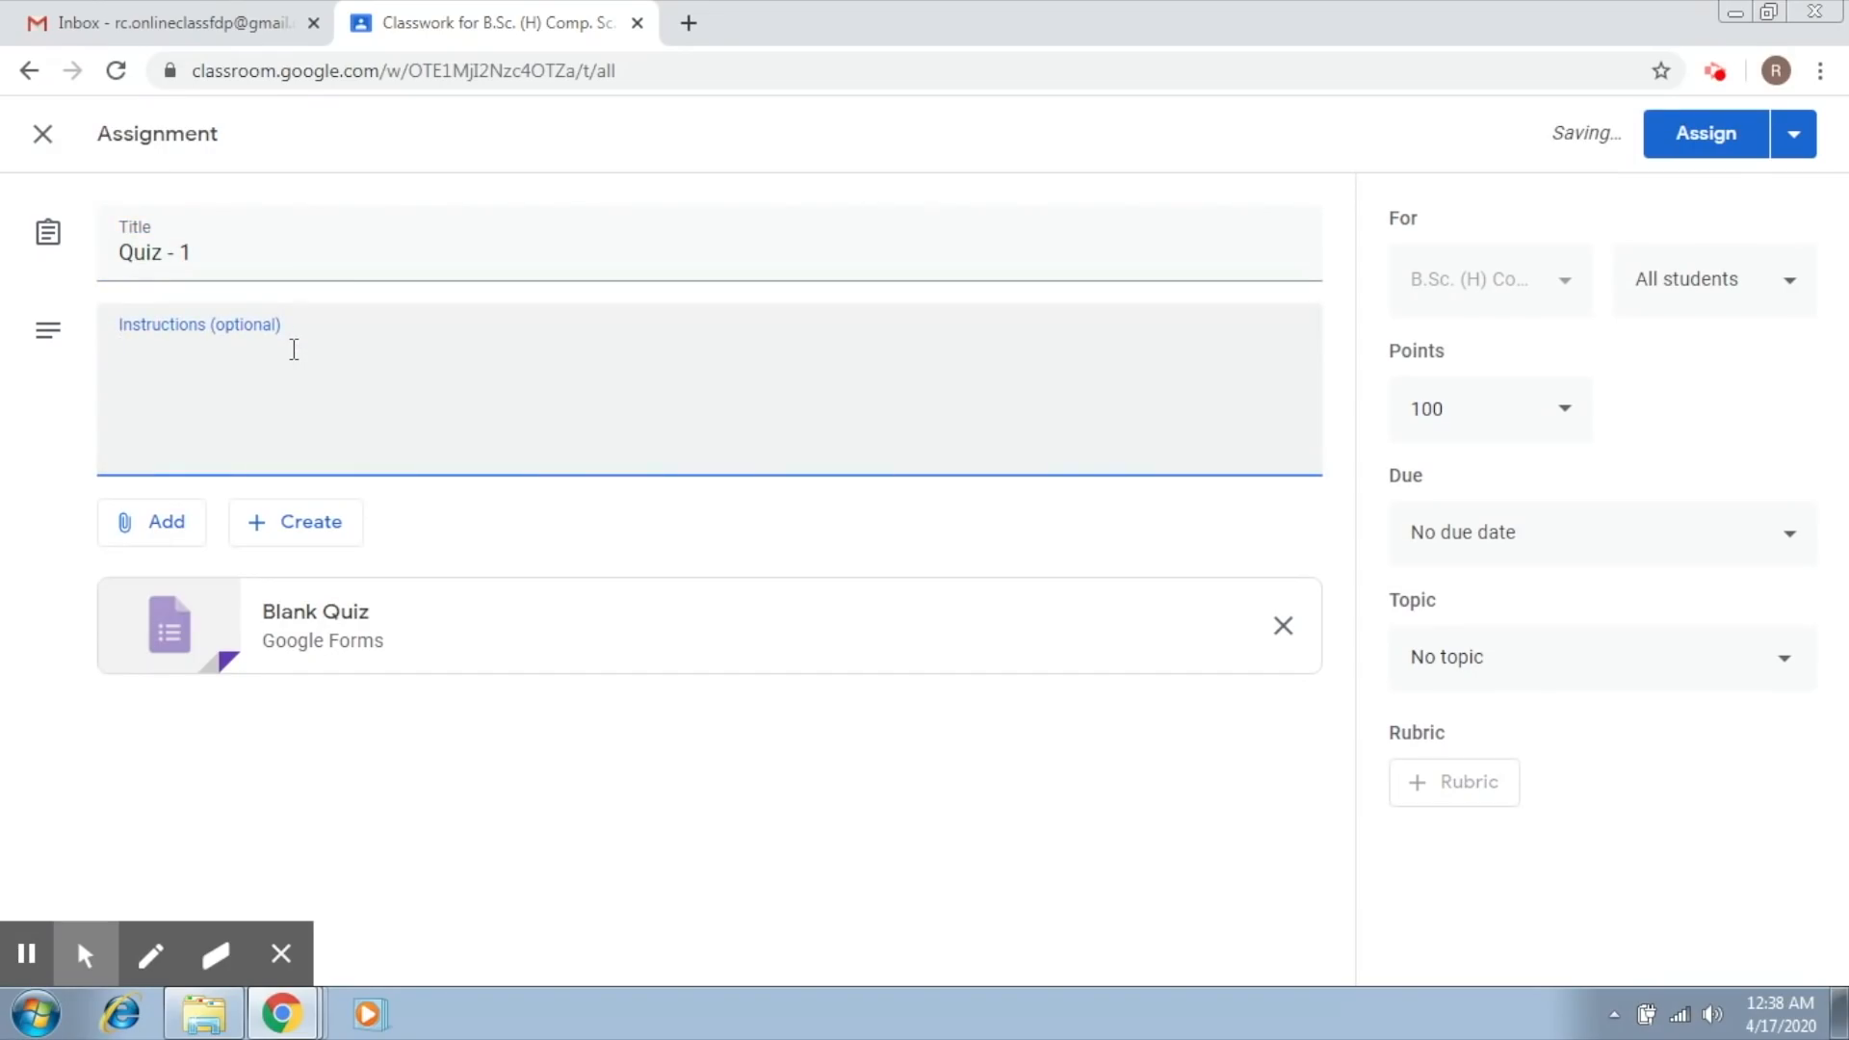
text(The time )
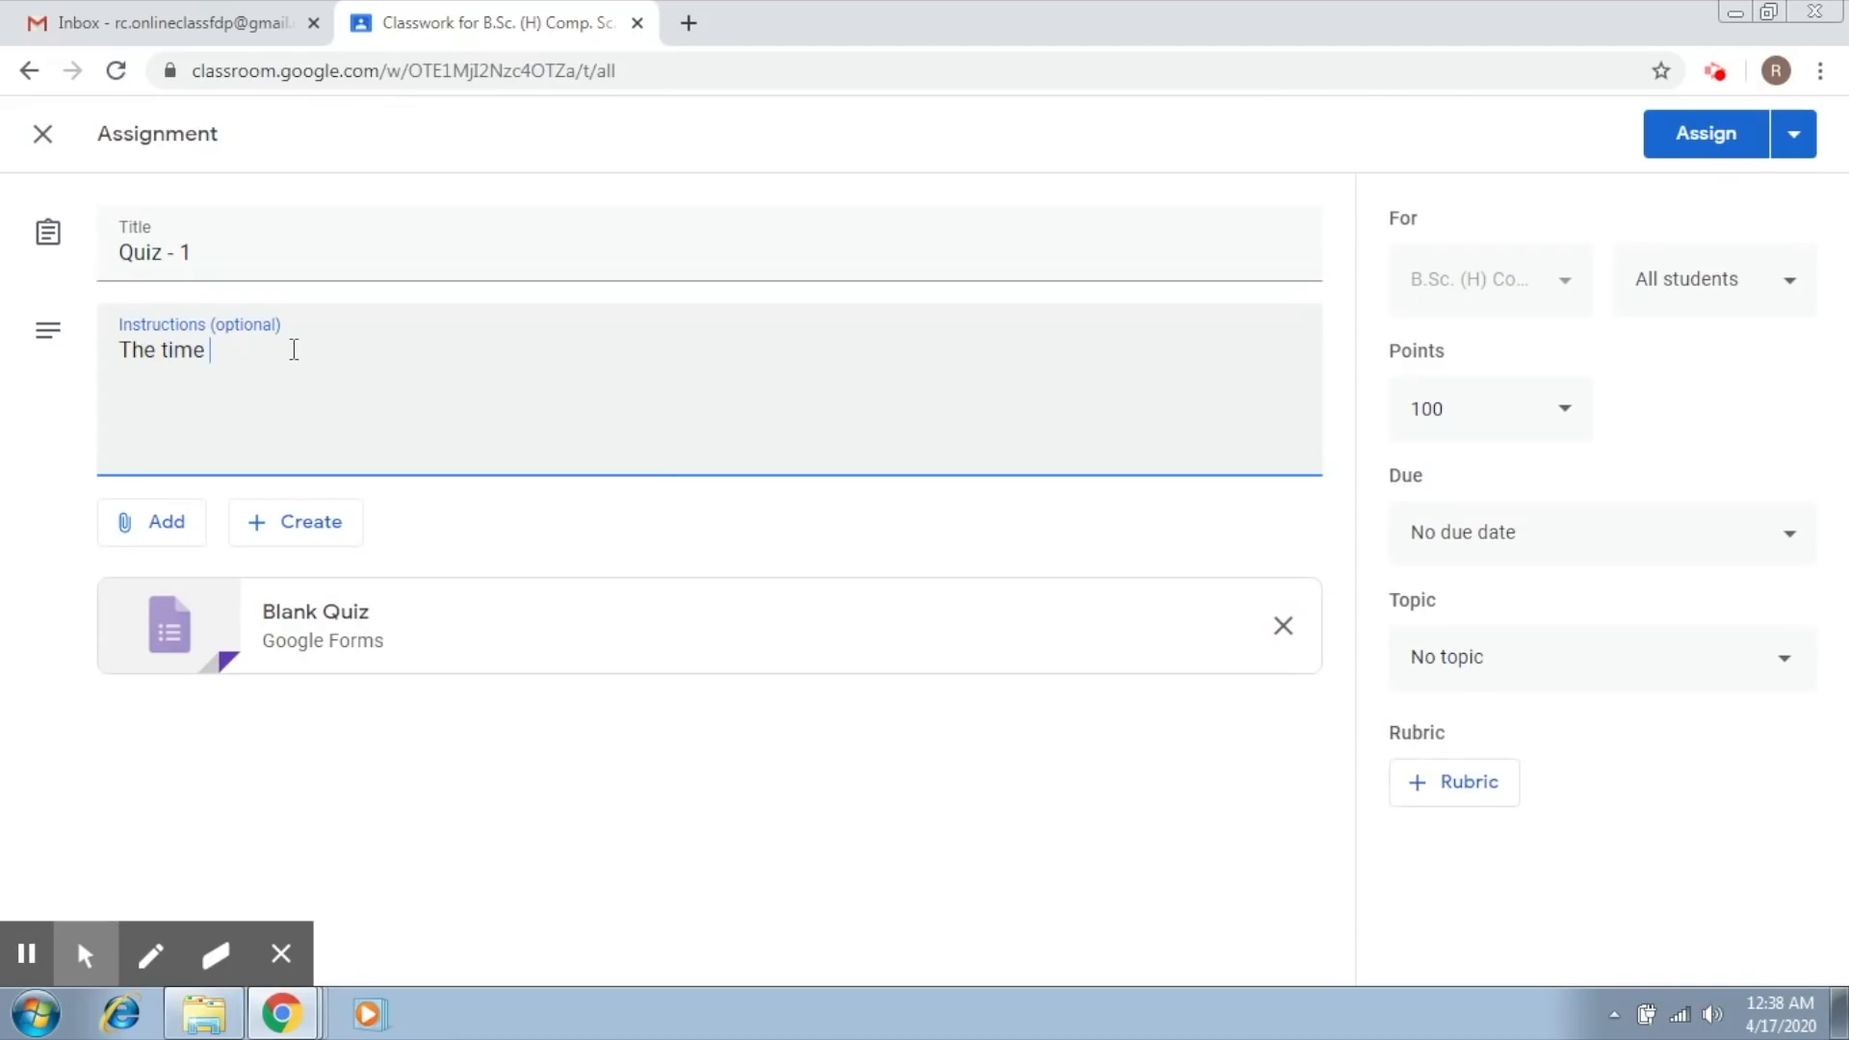
text(duration is )
text(10 min)
text(i)
text(utes.)
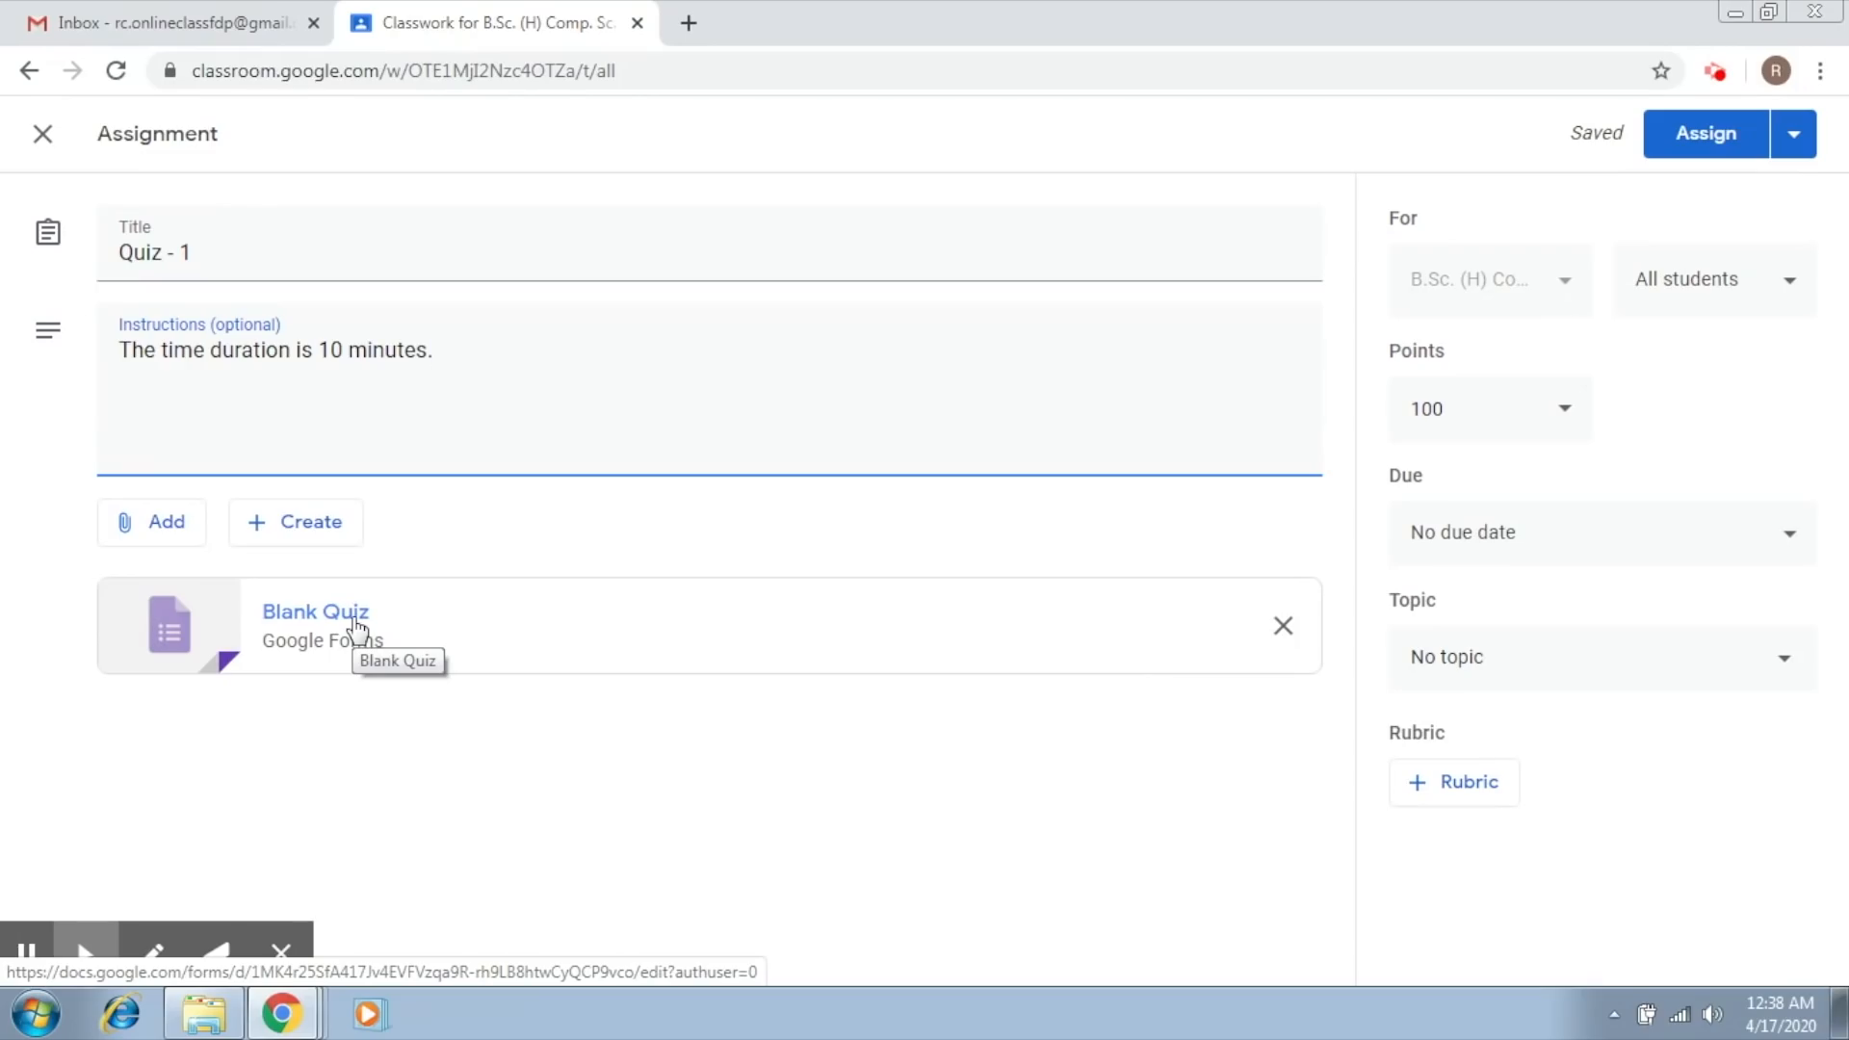
click(151, 953)
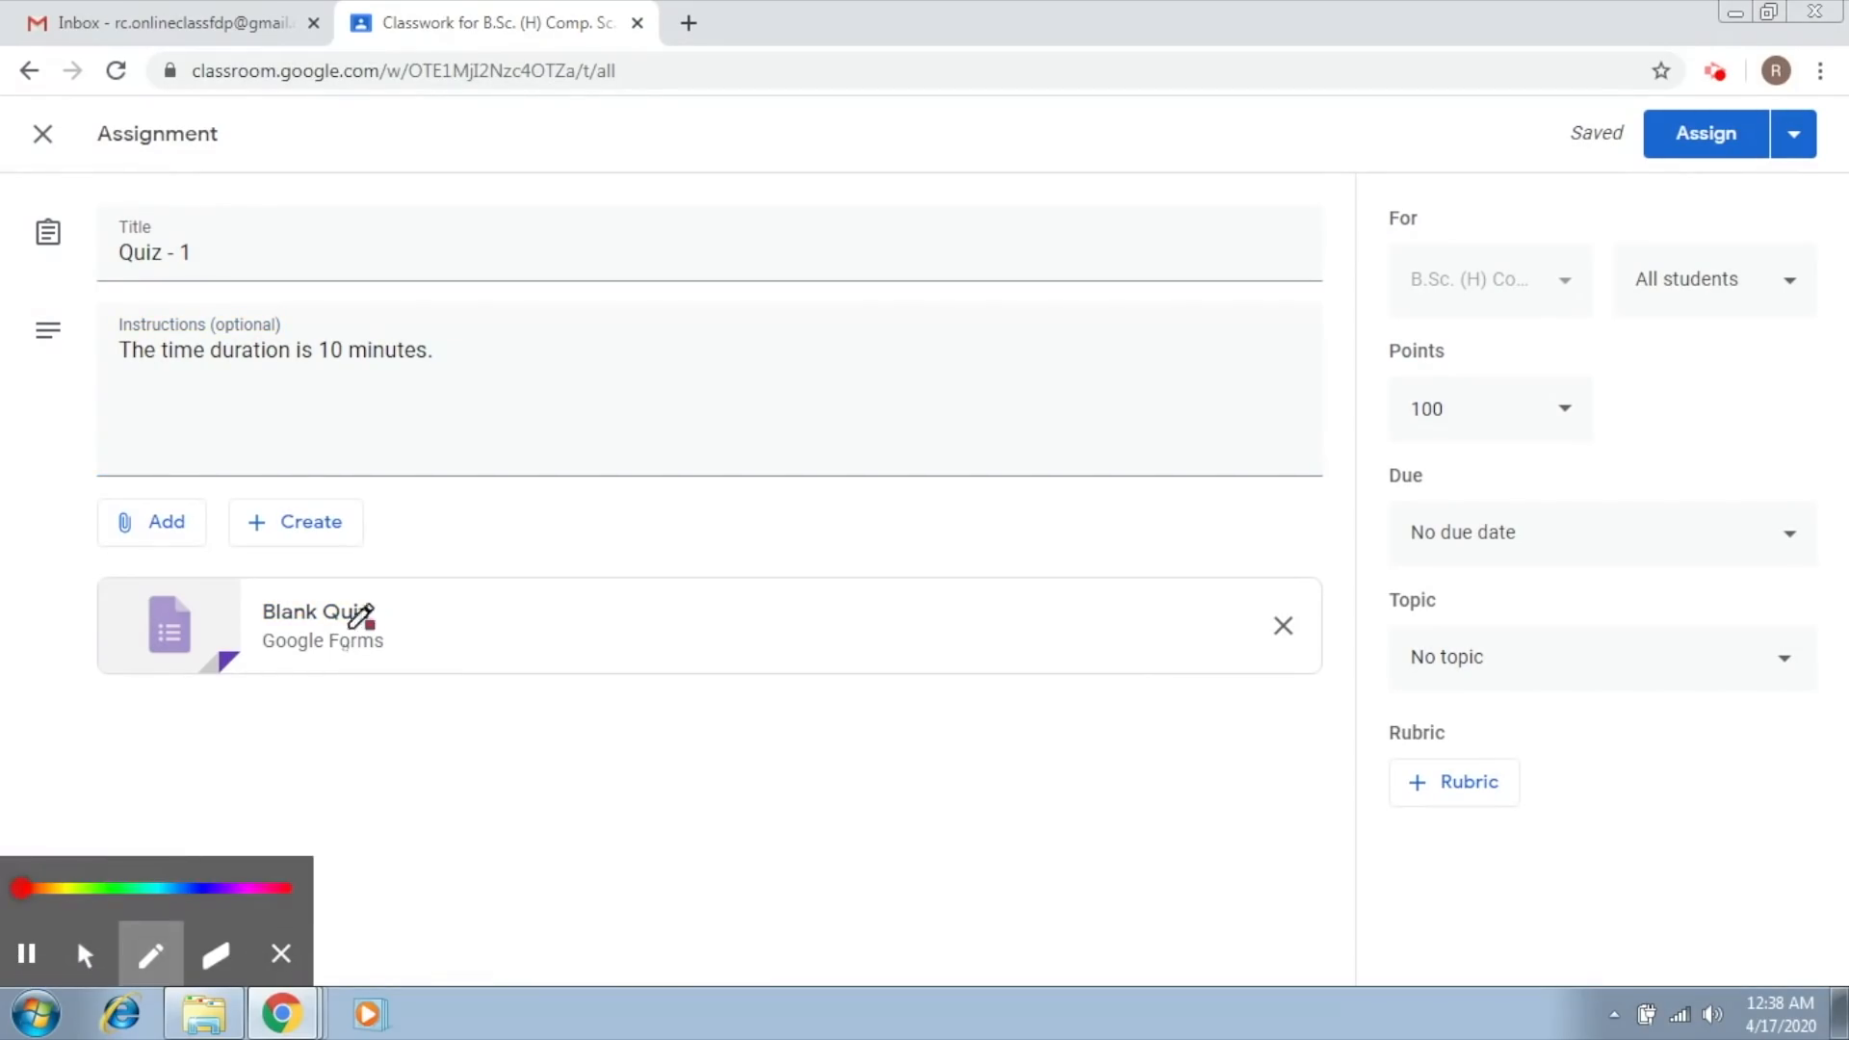
mouse_move(389, 584)
mouse_down()
mouse_move(279, 556)
mouse_move(453, 606)
mouse_move(405, 545)
mouse_up()
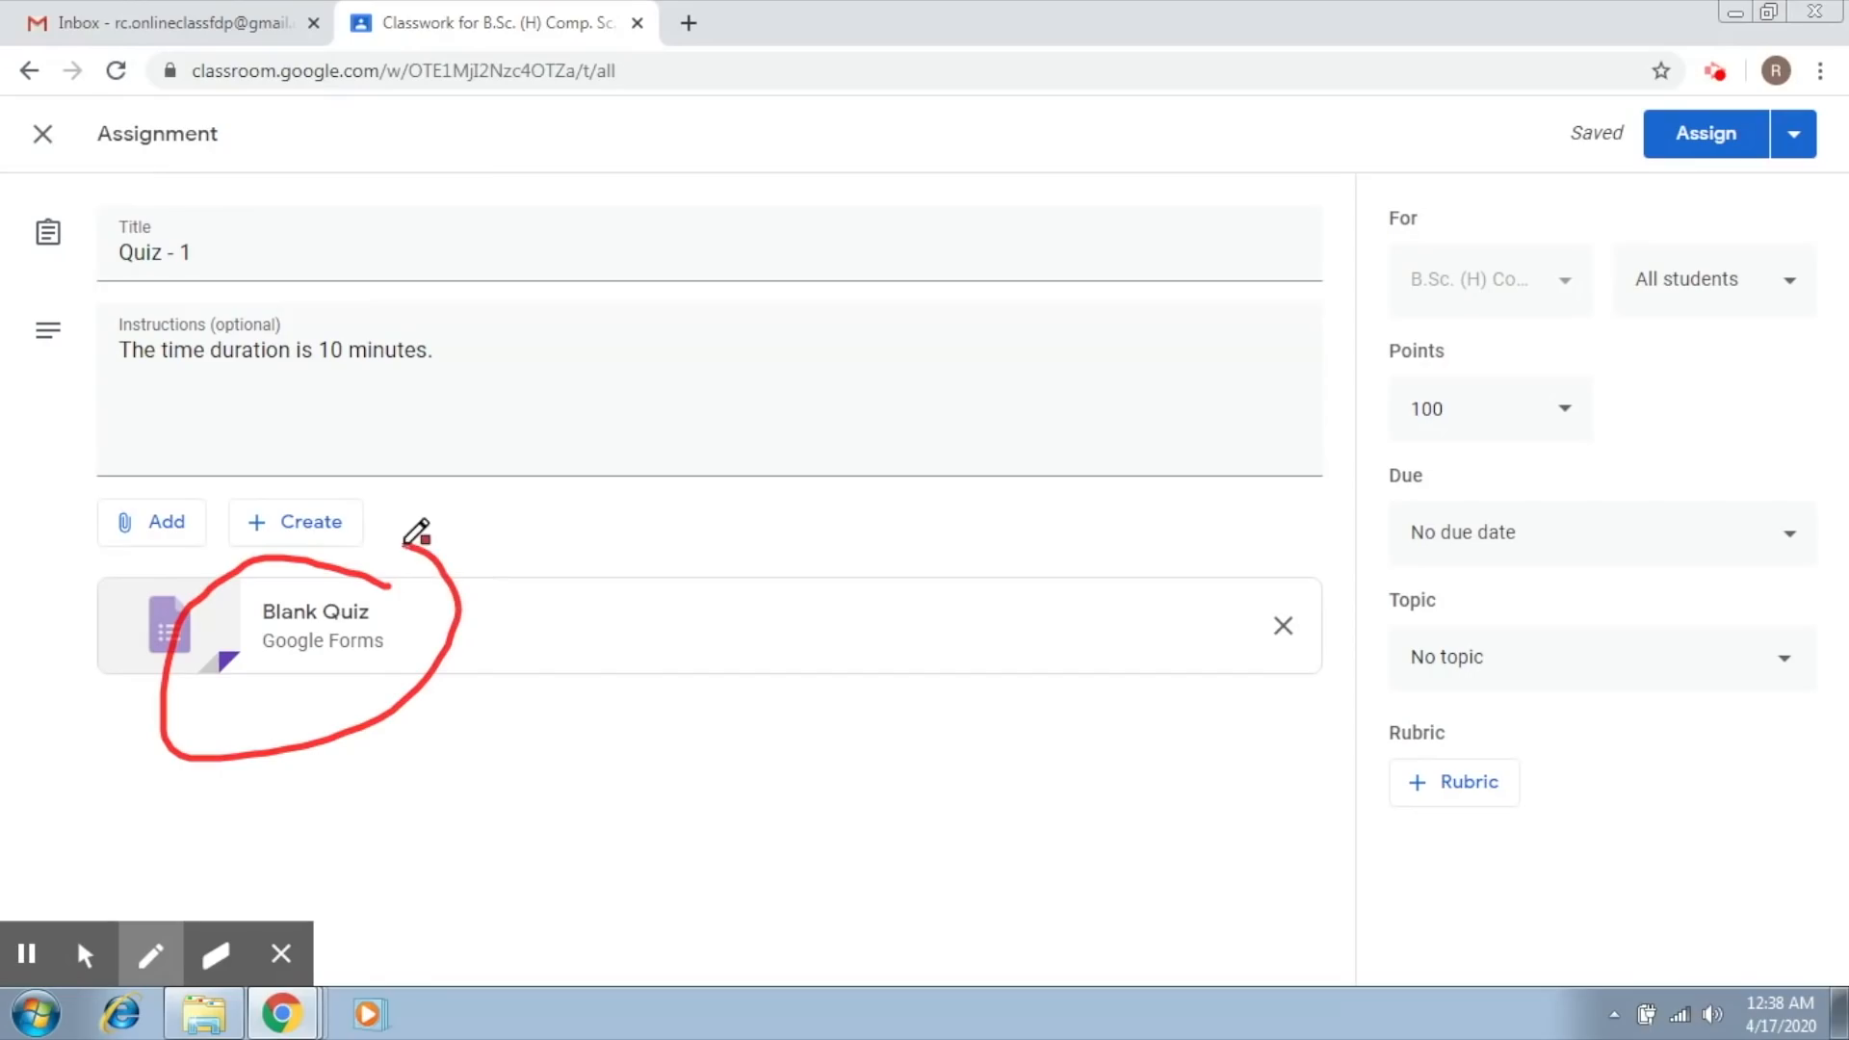
click(87, 955)
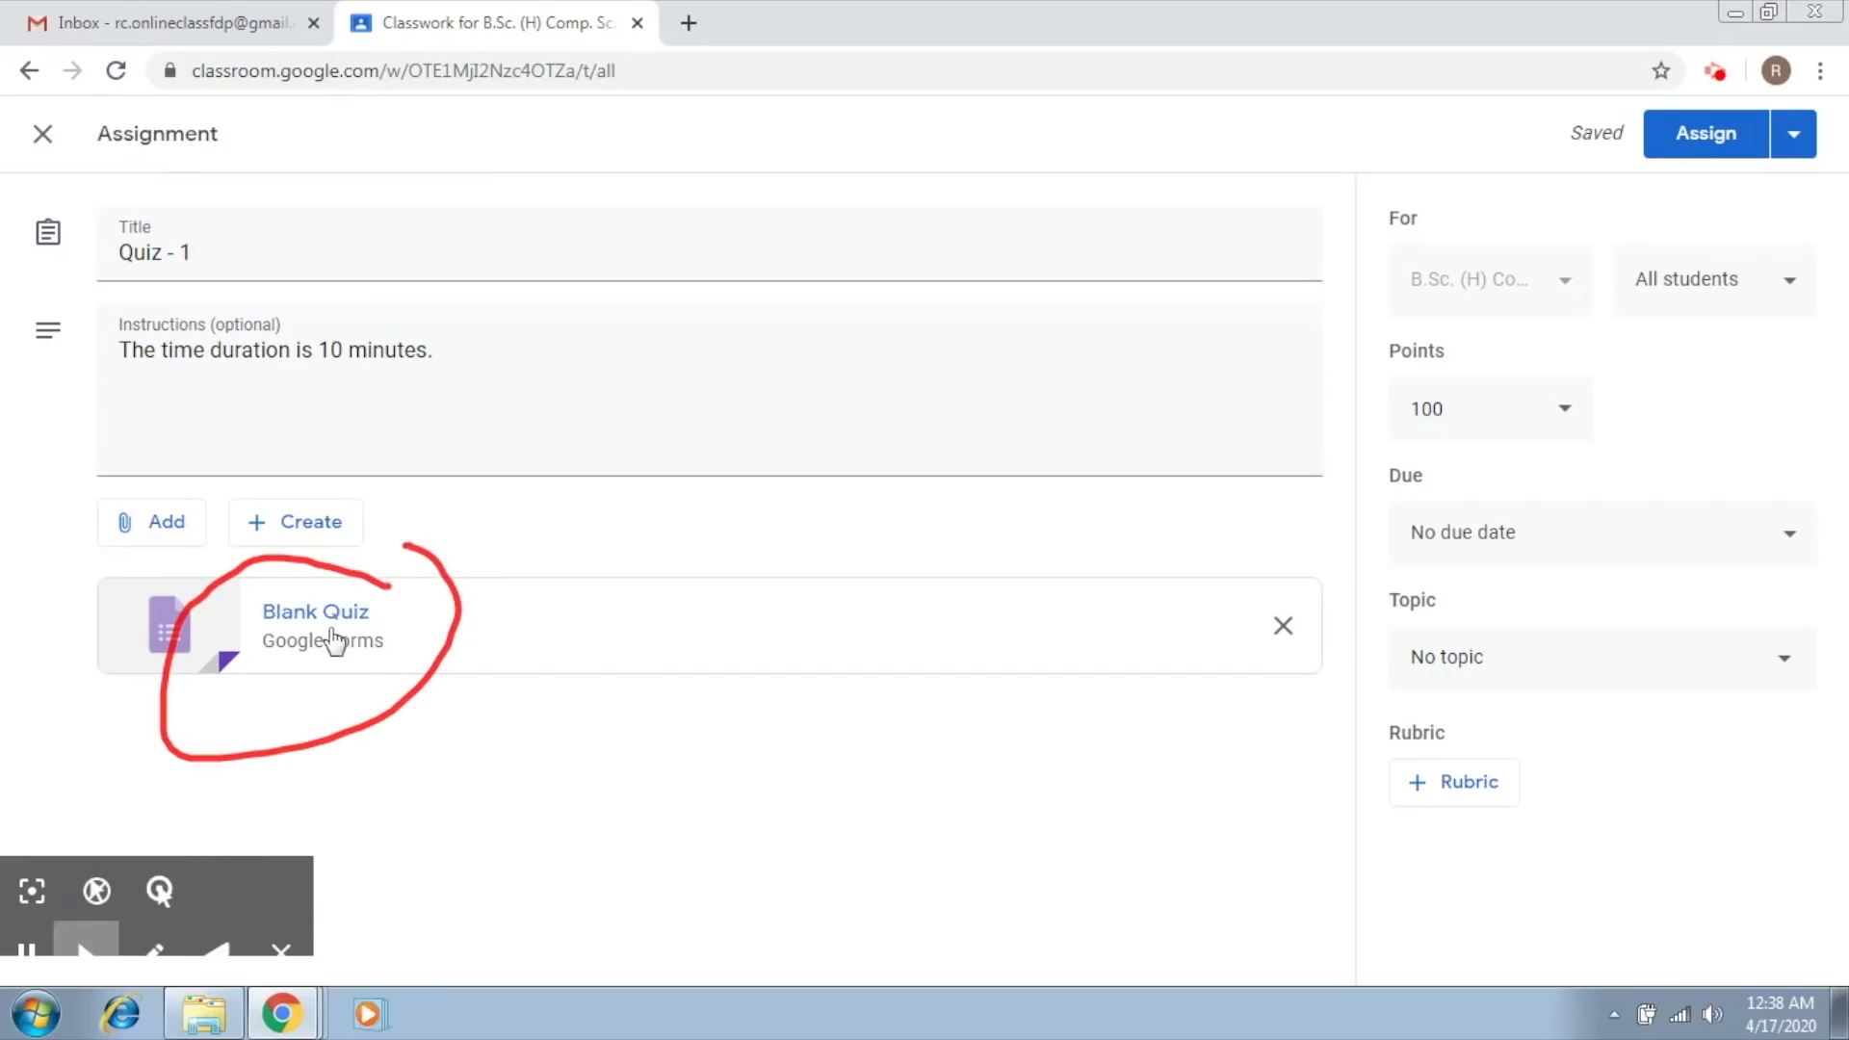
Step: Open the attached Blank Quiz form, dismiss the introductory tip and change the form's heading to "Quiz -1"
click(332, 633)
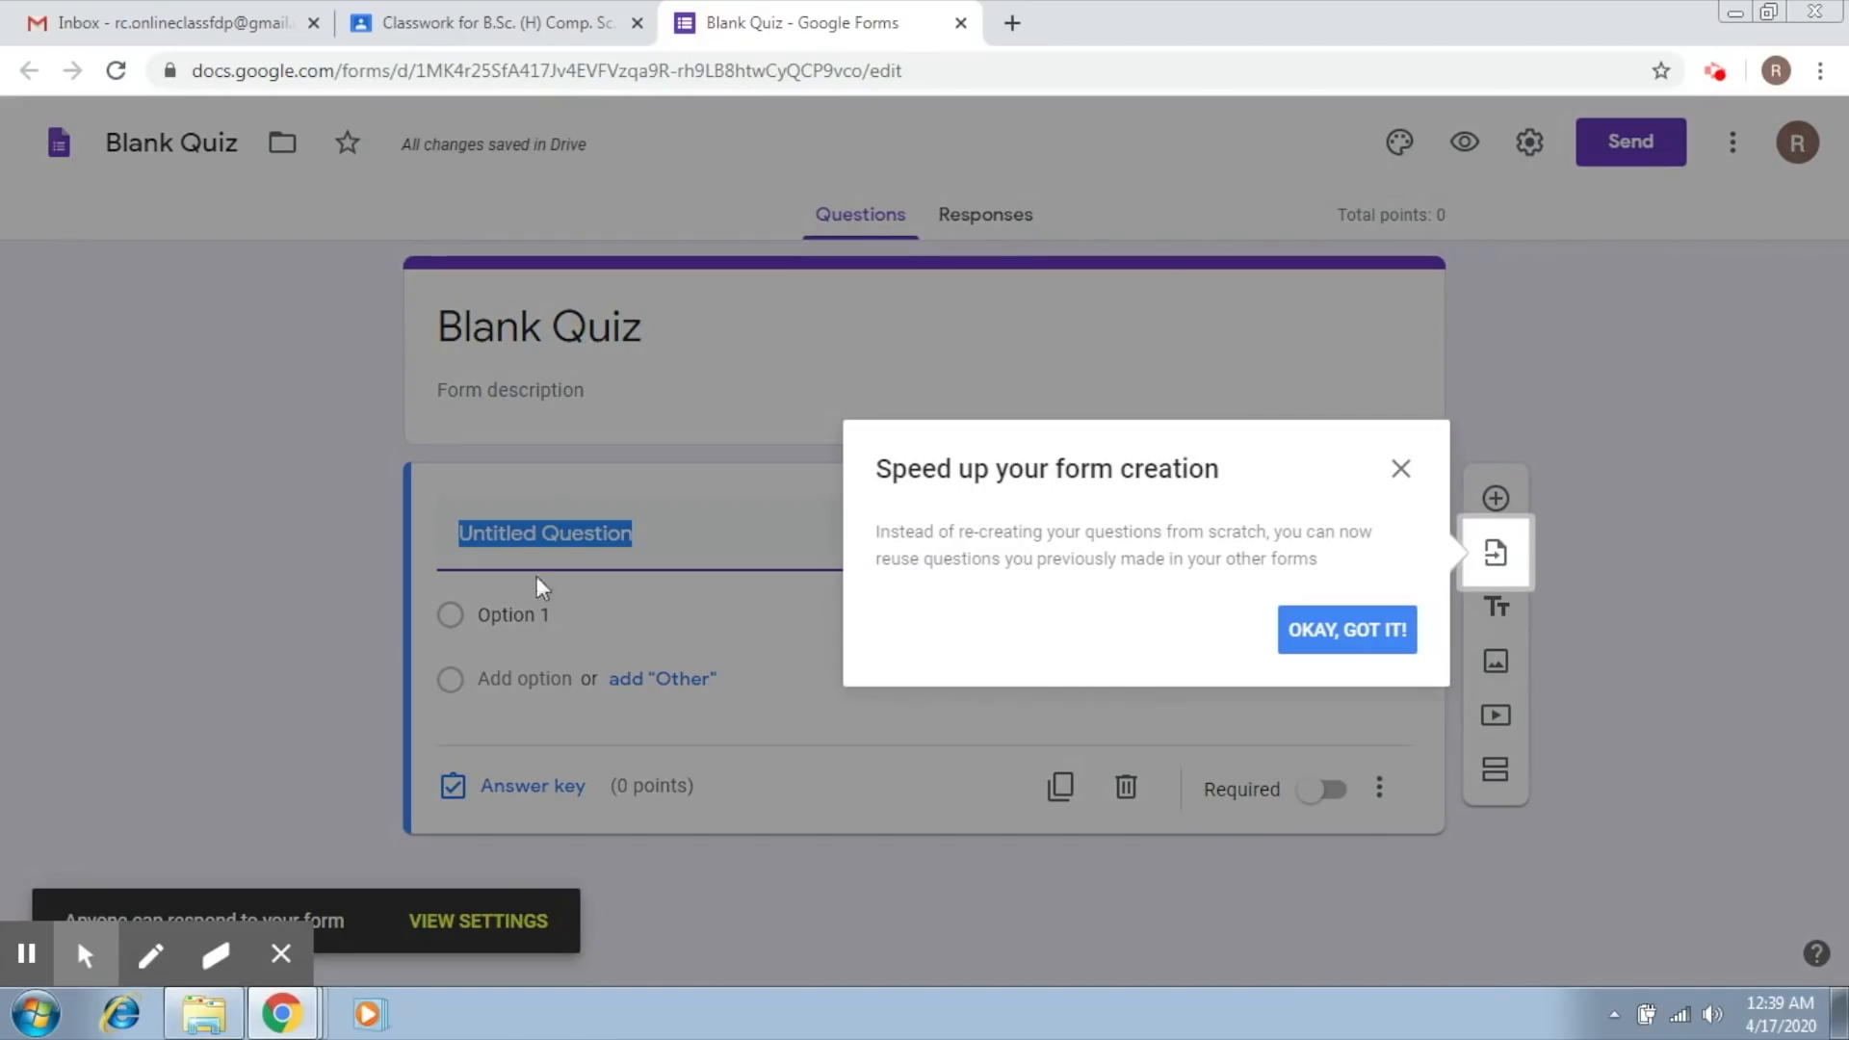
click(1342, 632)
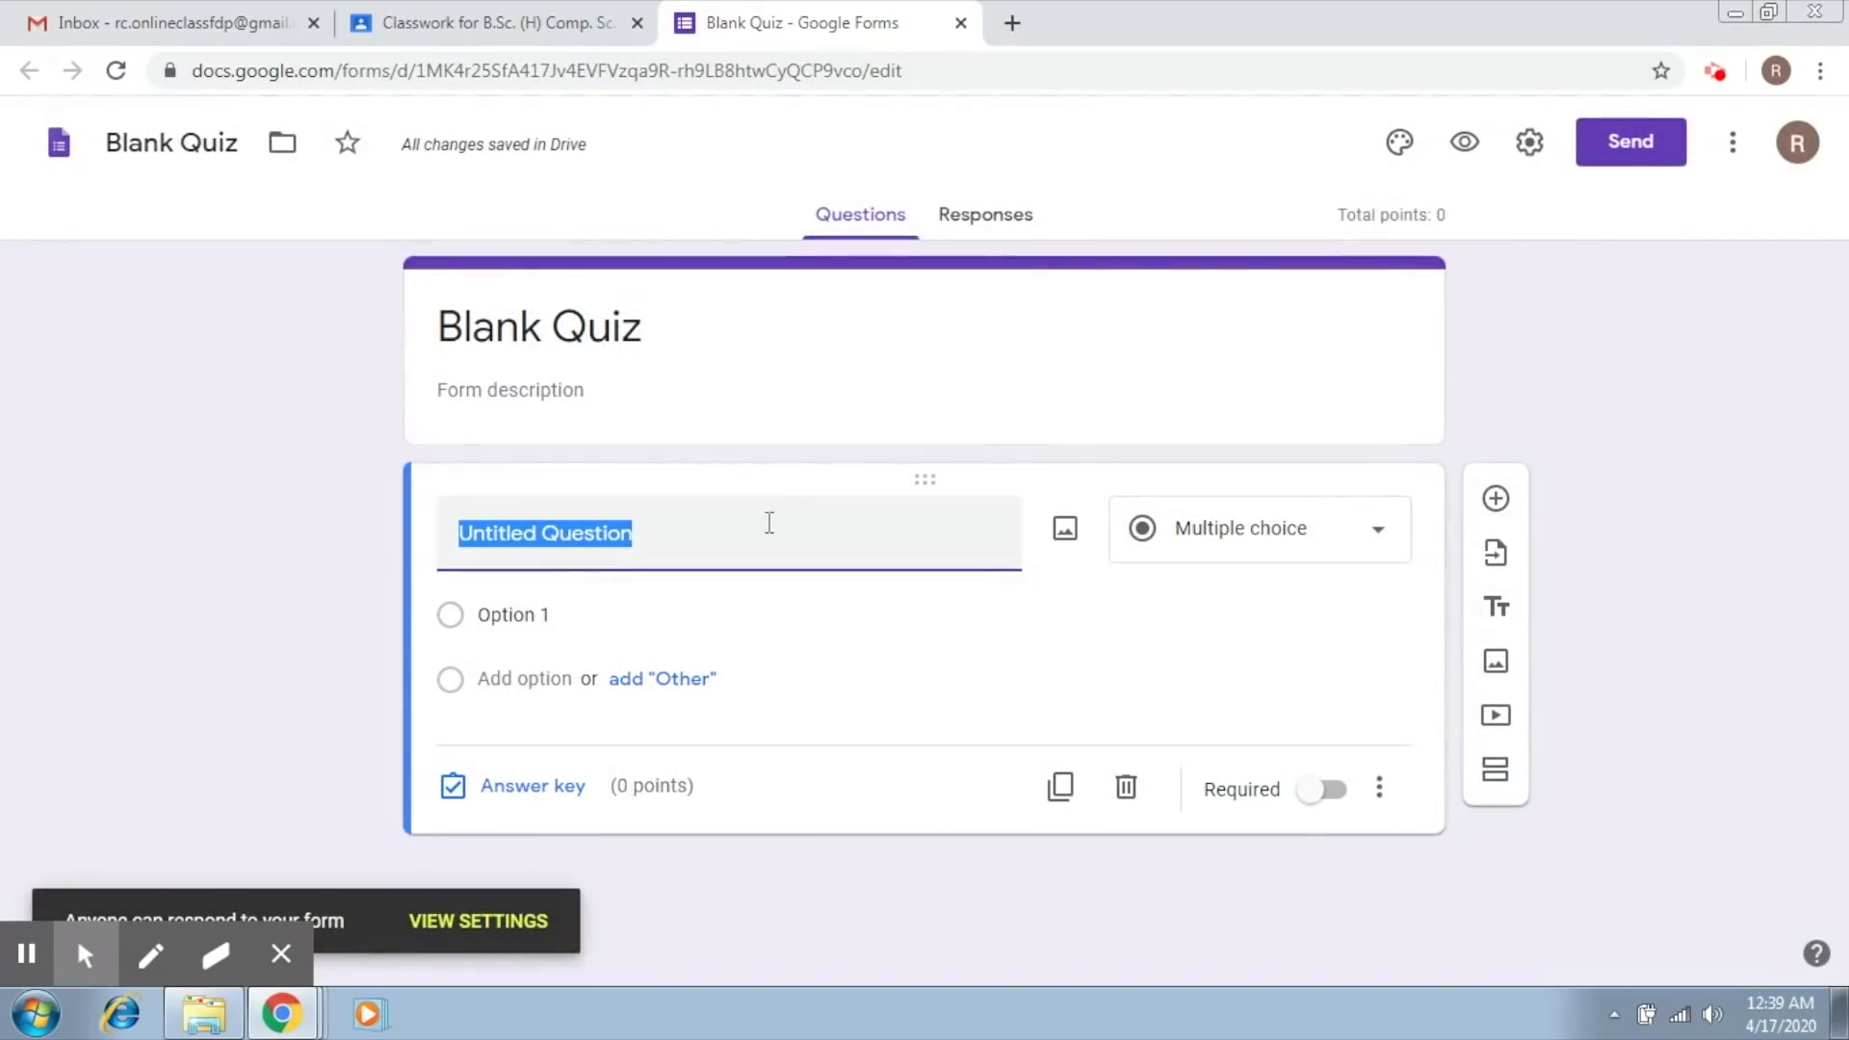
click(584, 328)
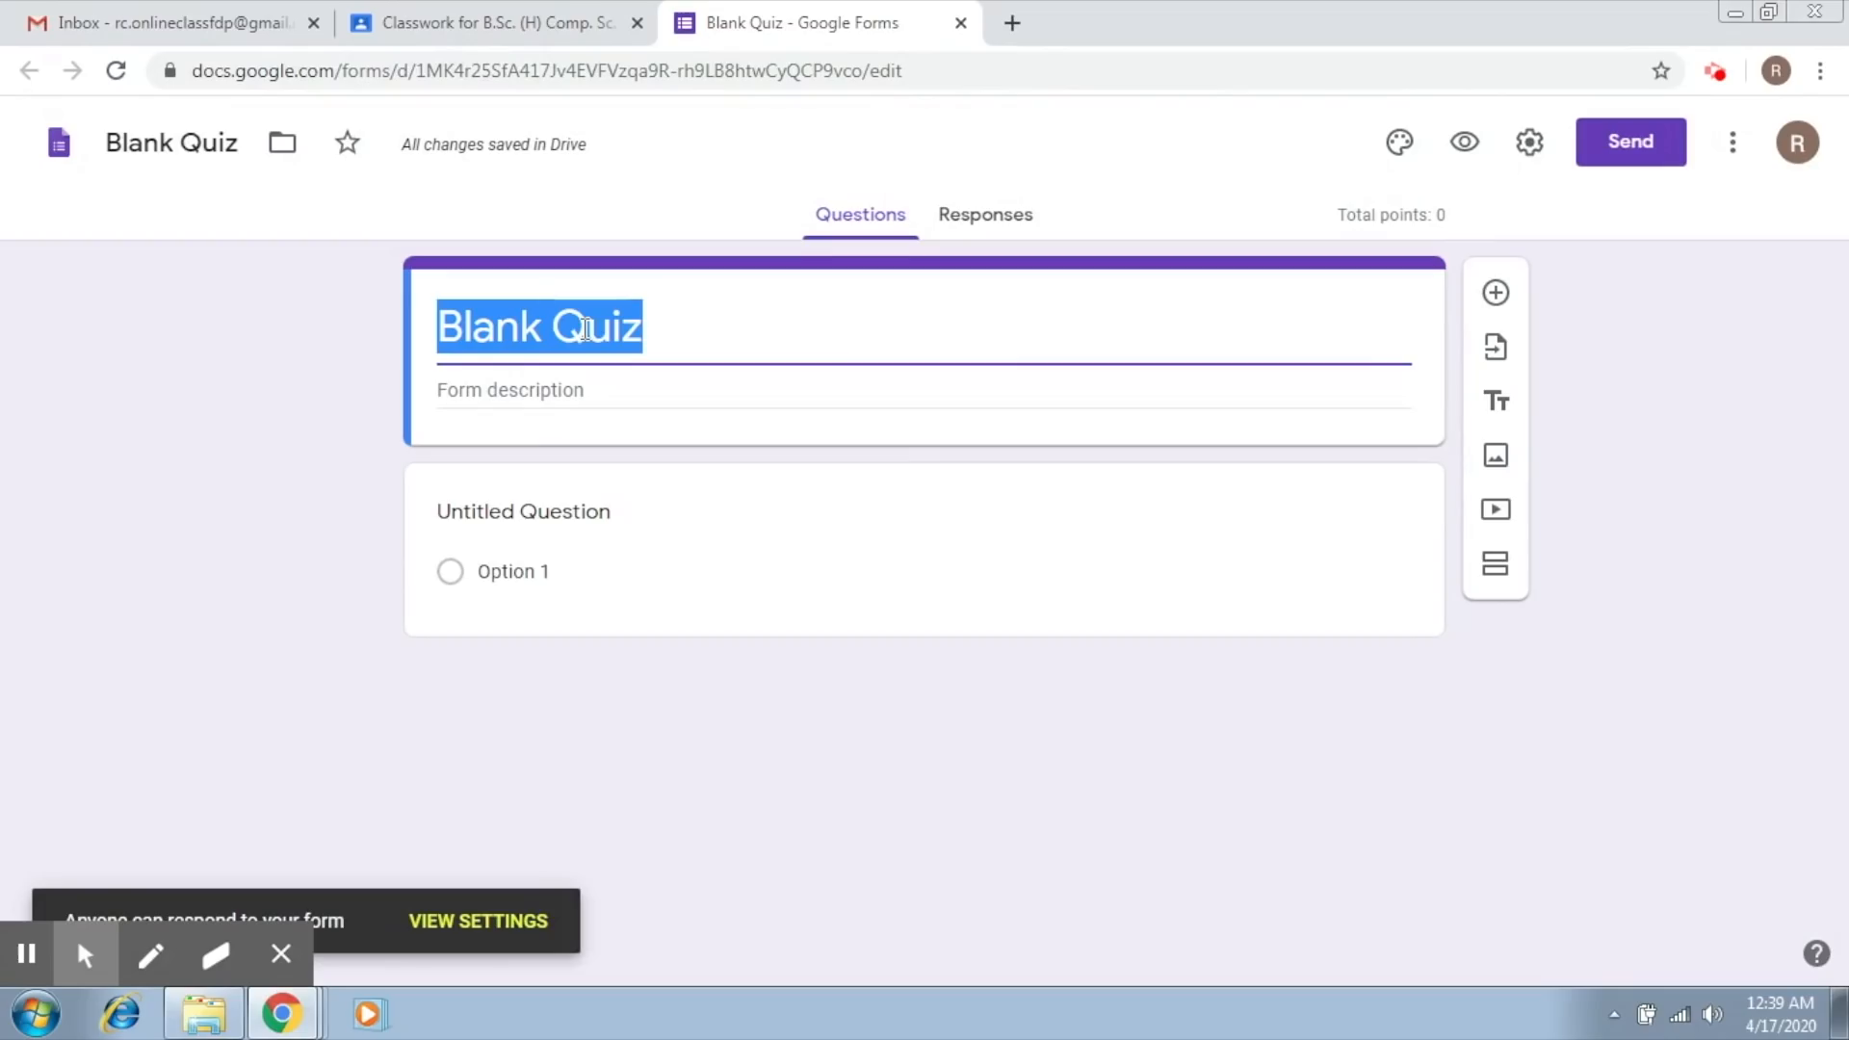
text(Quiz -1)
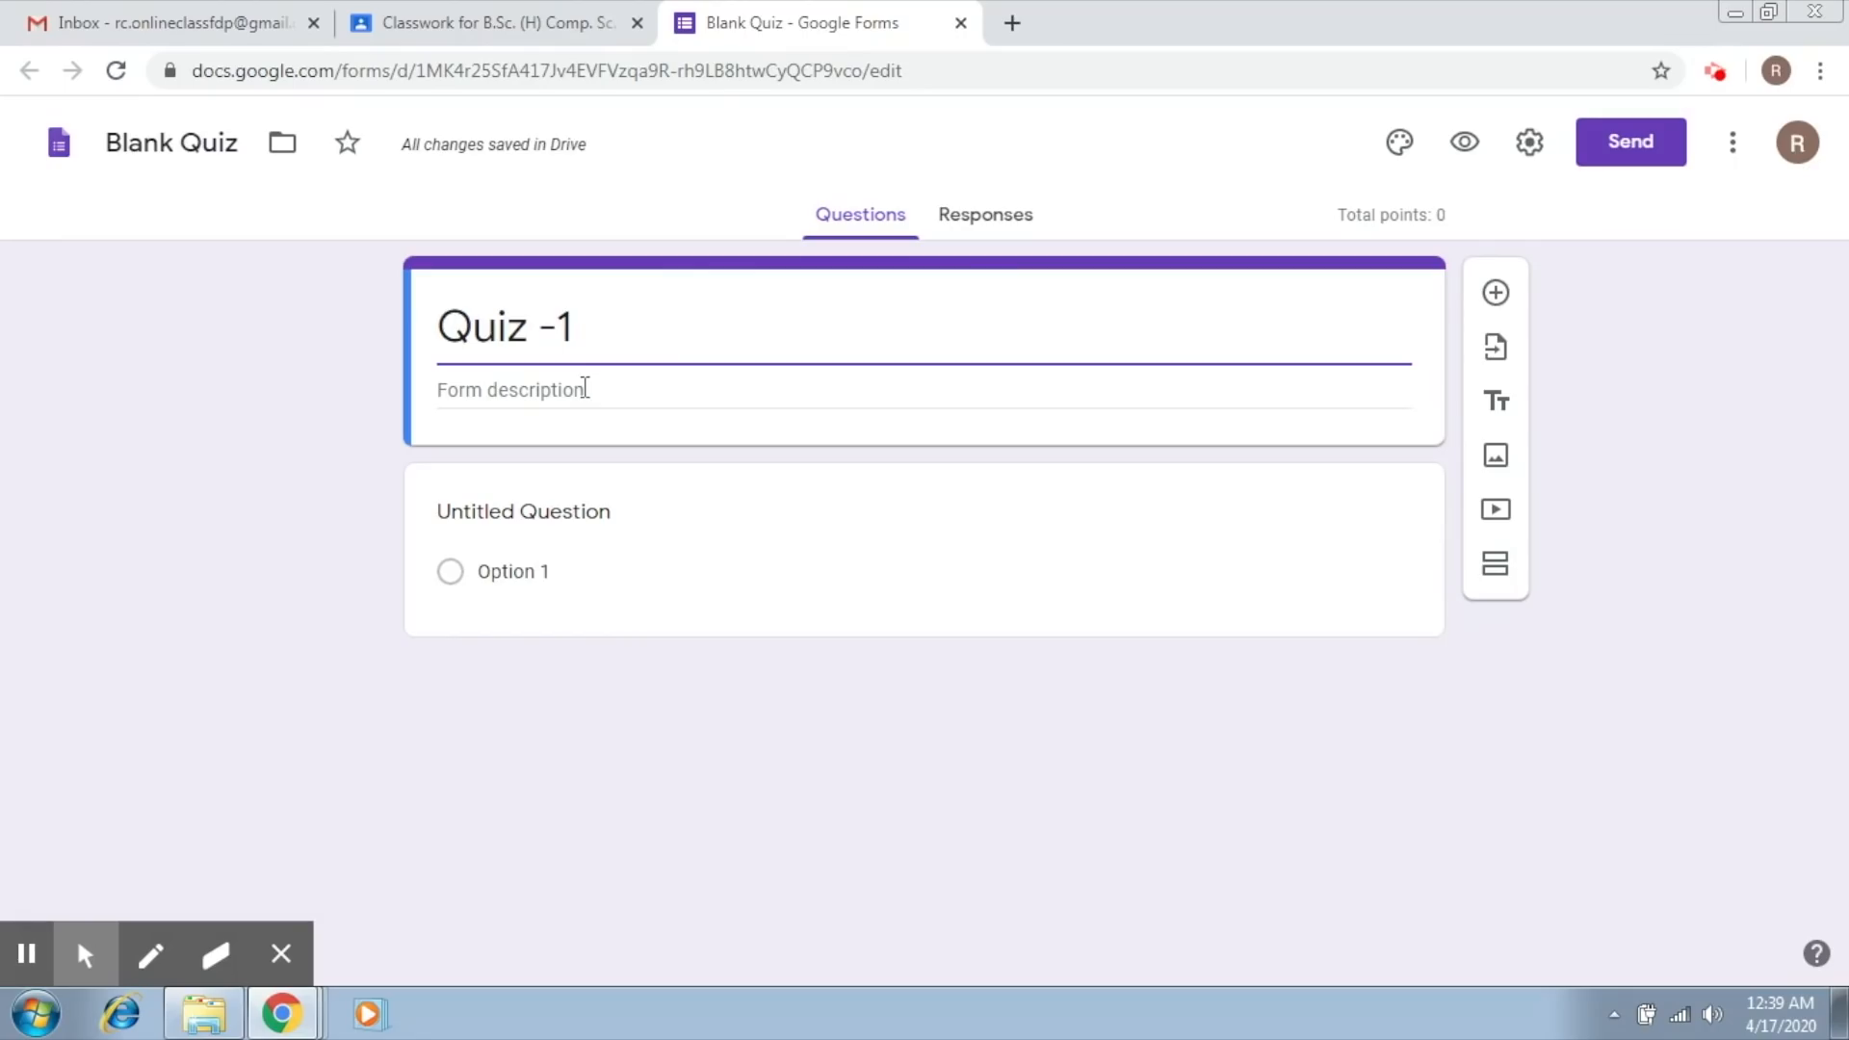
Step: Write the first question as "What is the value of pi" and set its type to Multiple choice
click(562, 520)
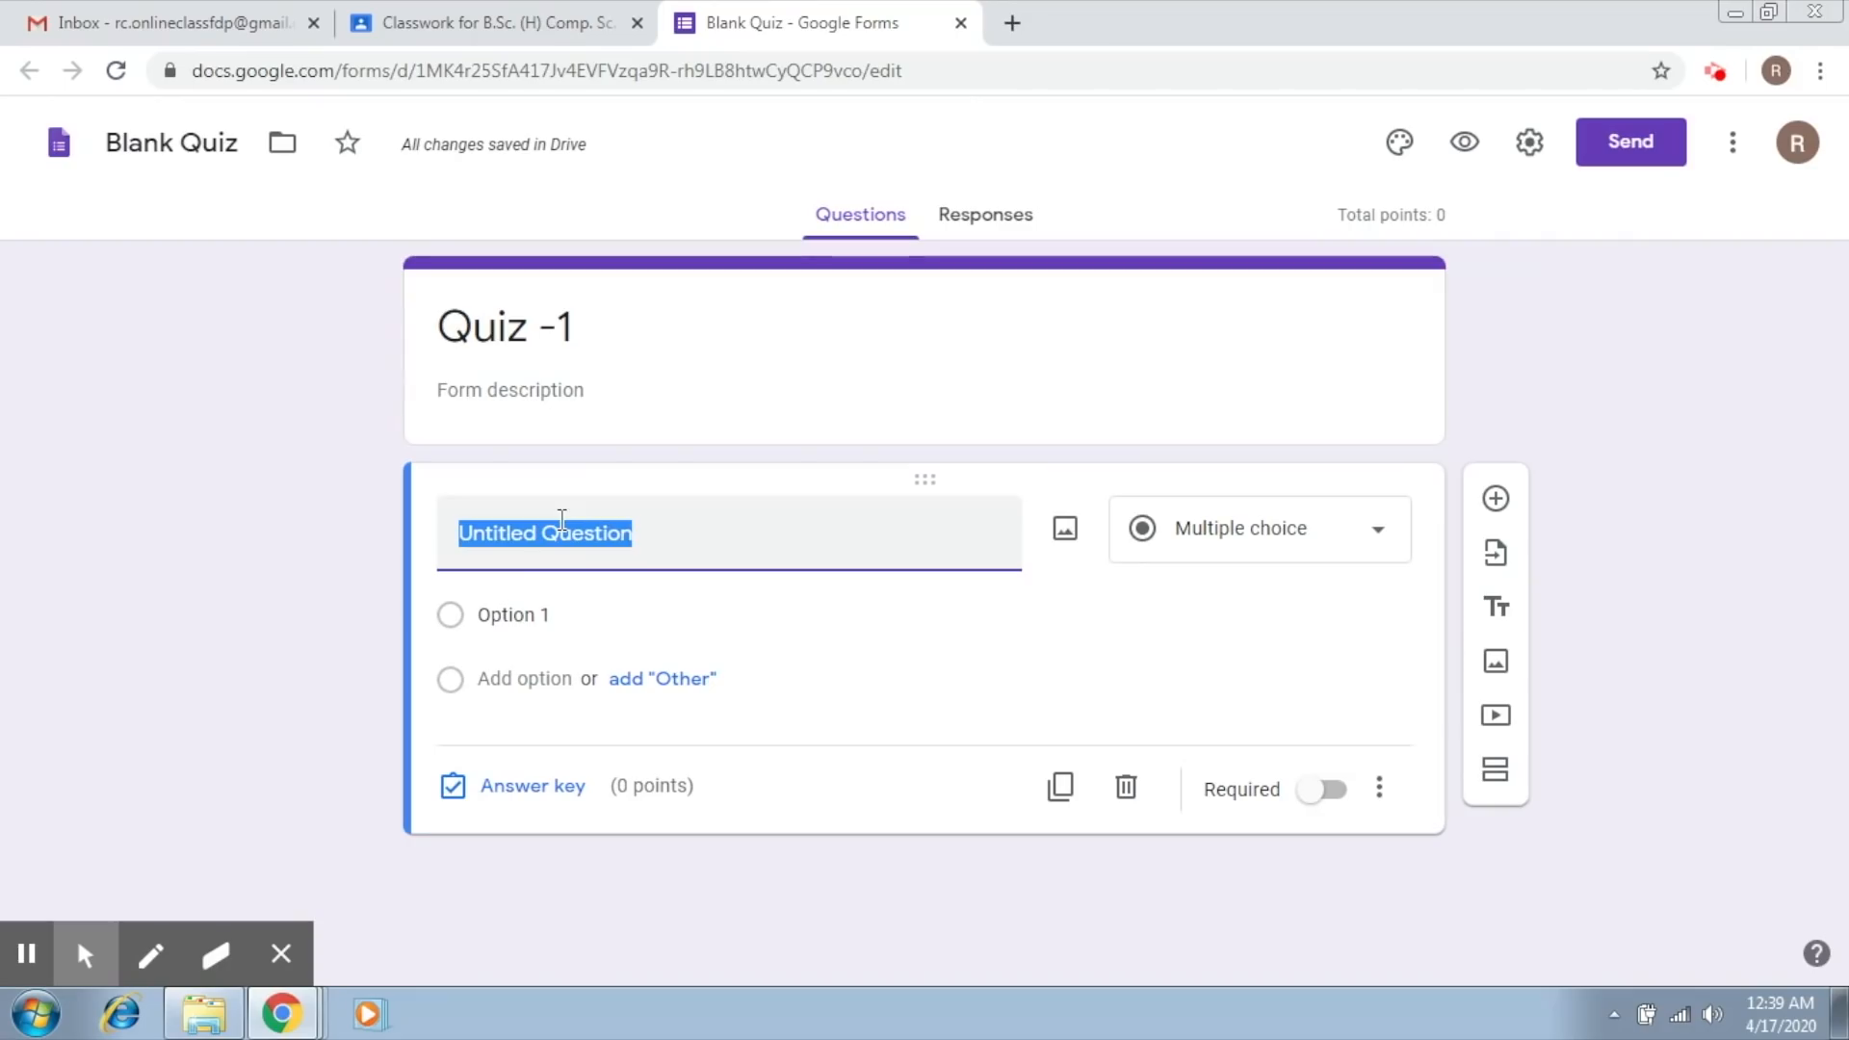
click(1389, 554)
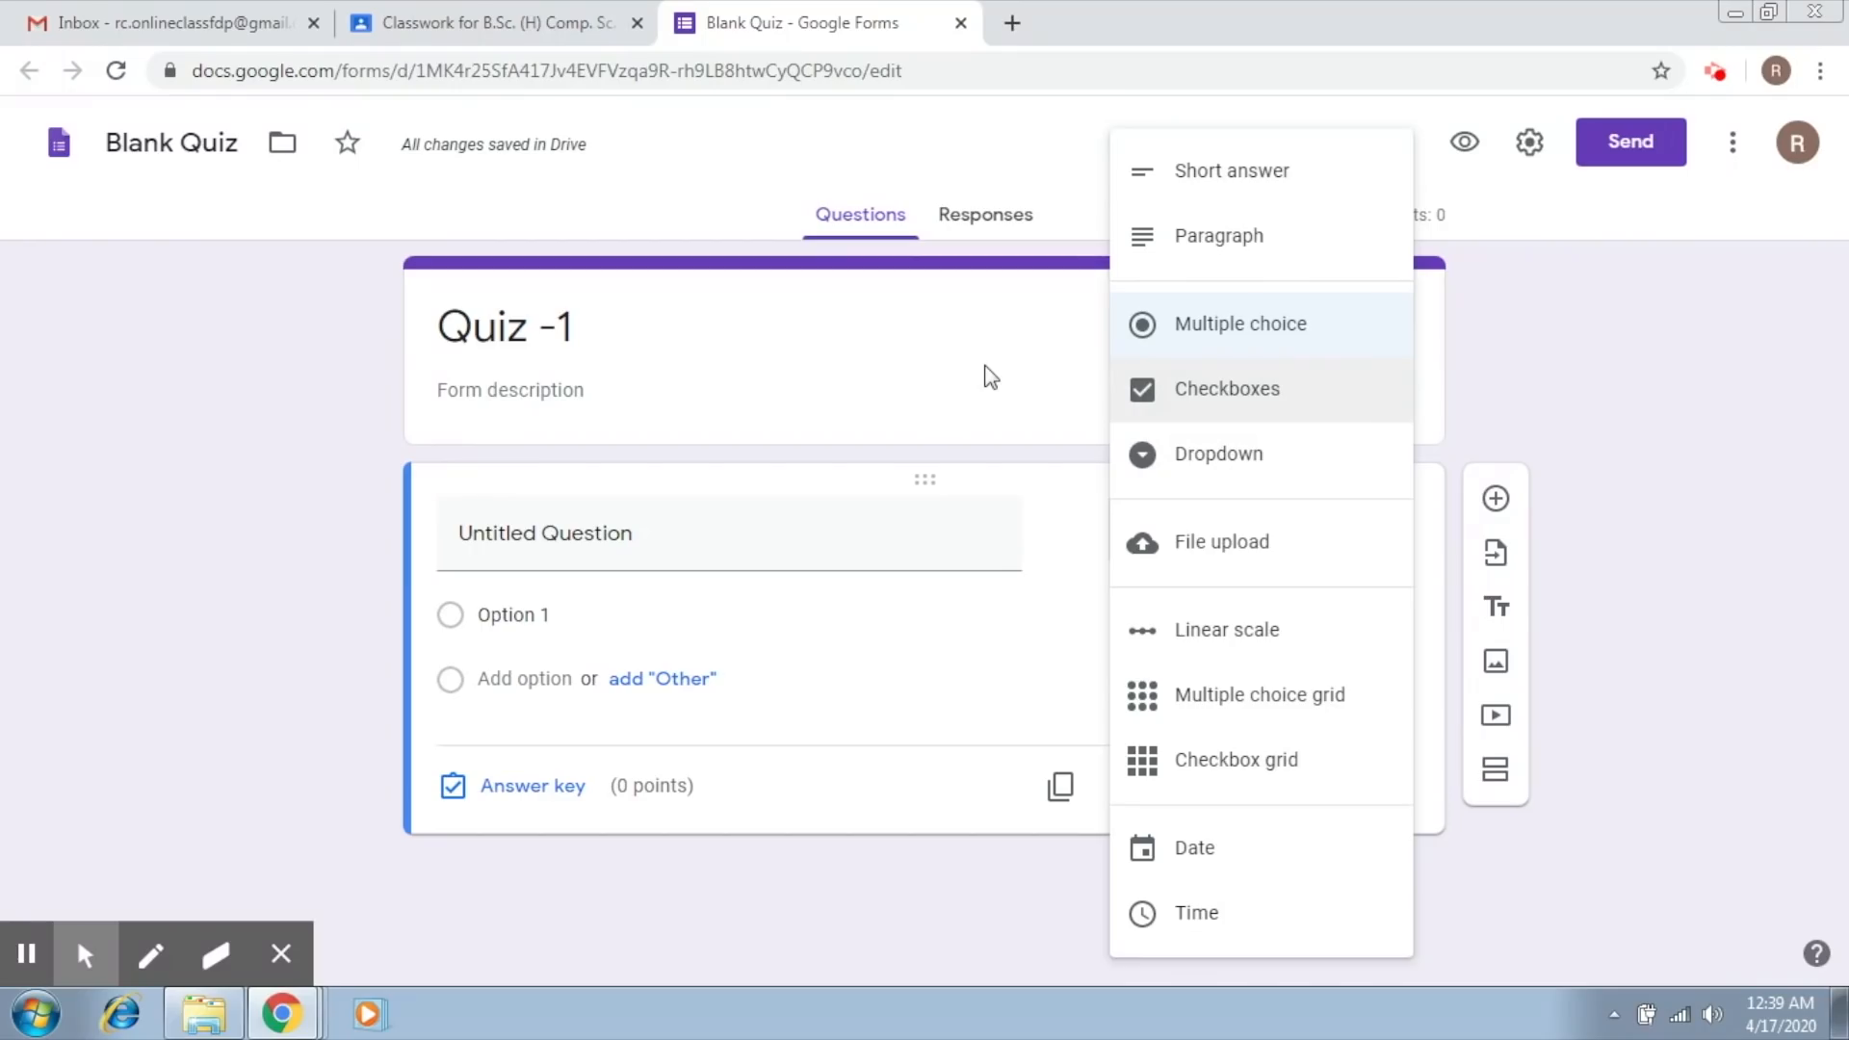
click(1190, 335)
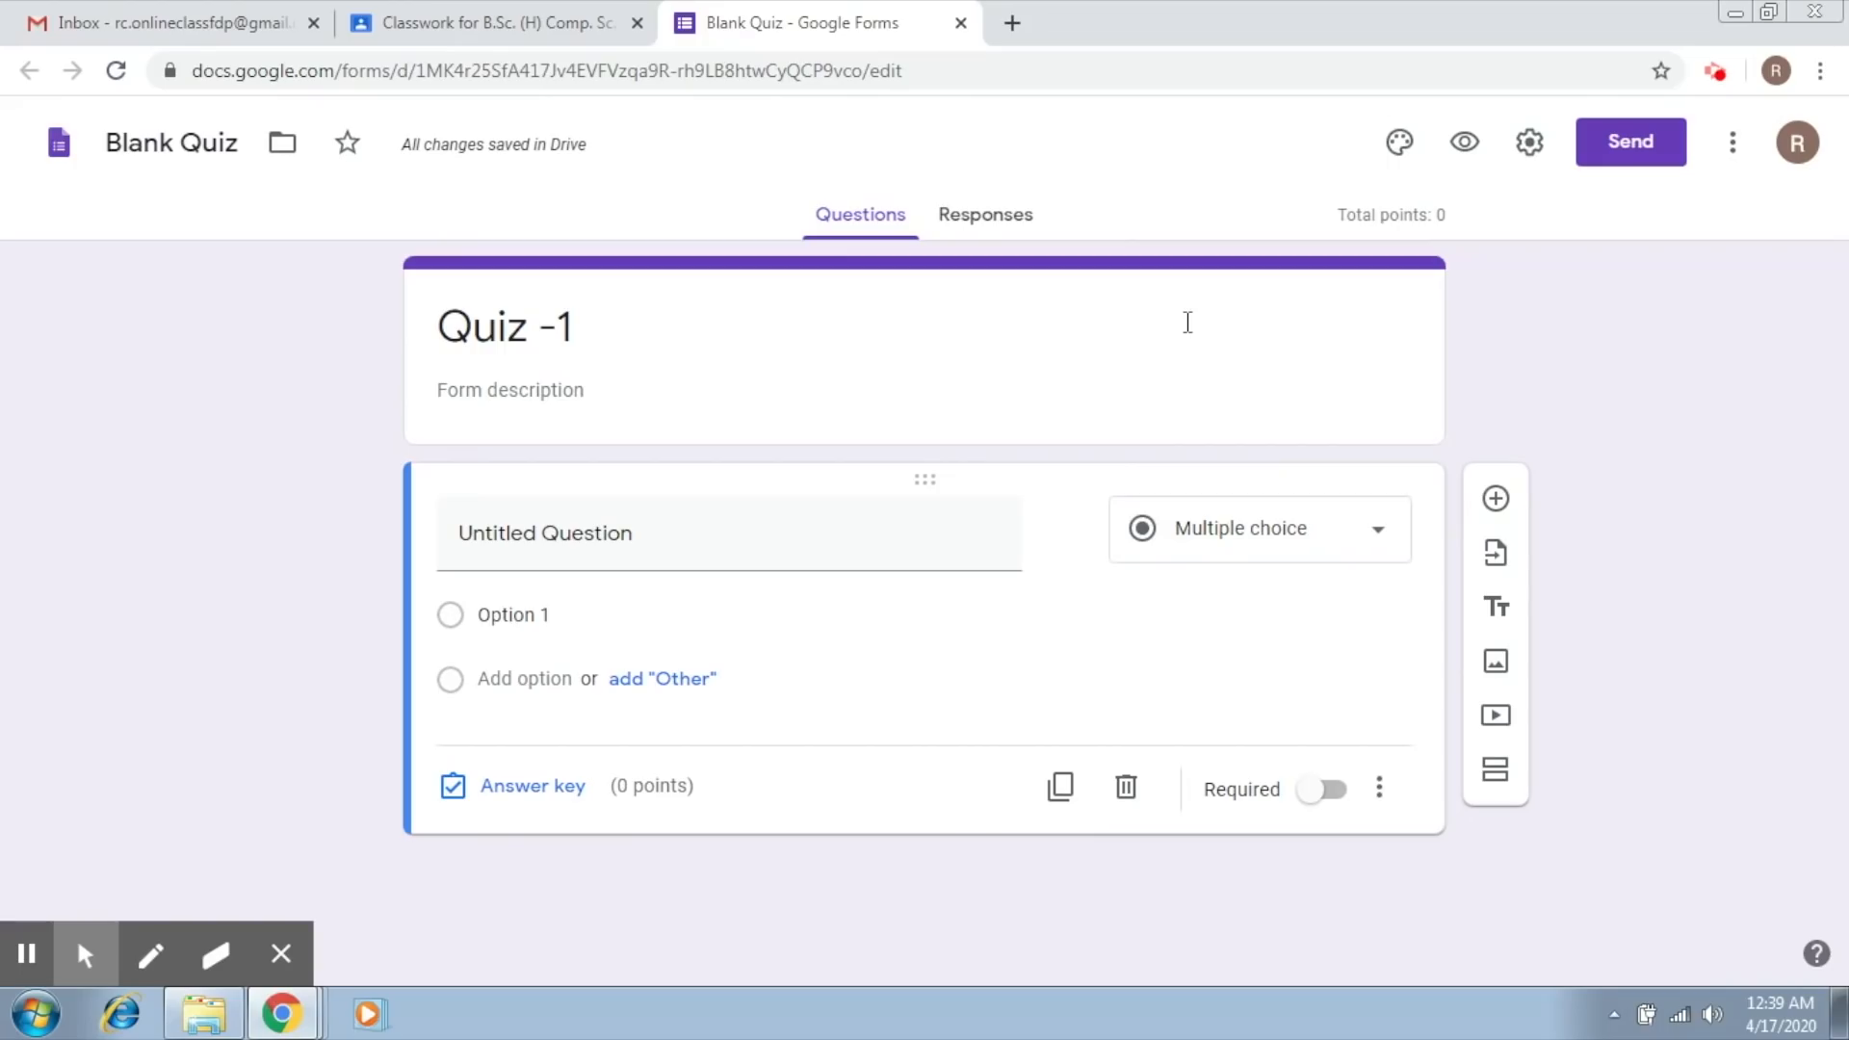
click(522, 537)
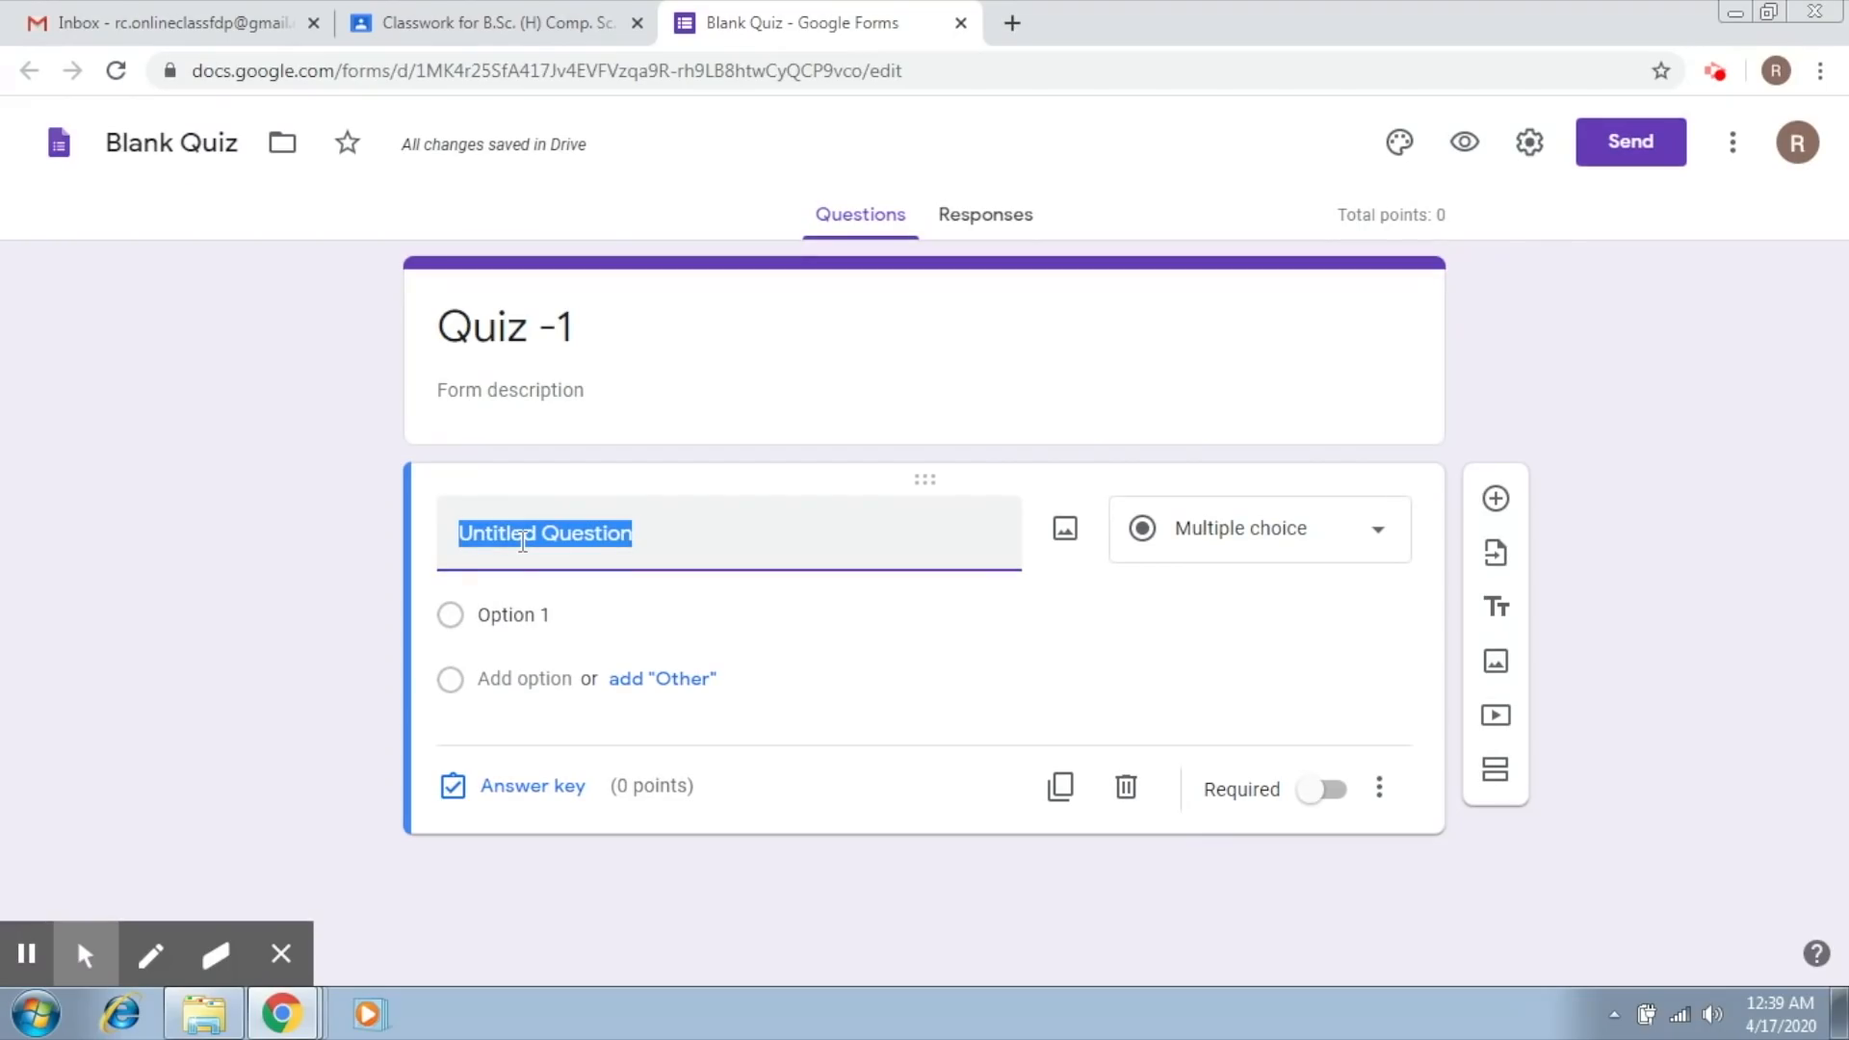
text(What )
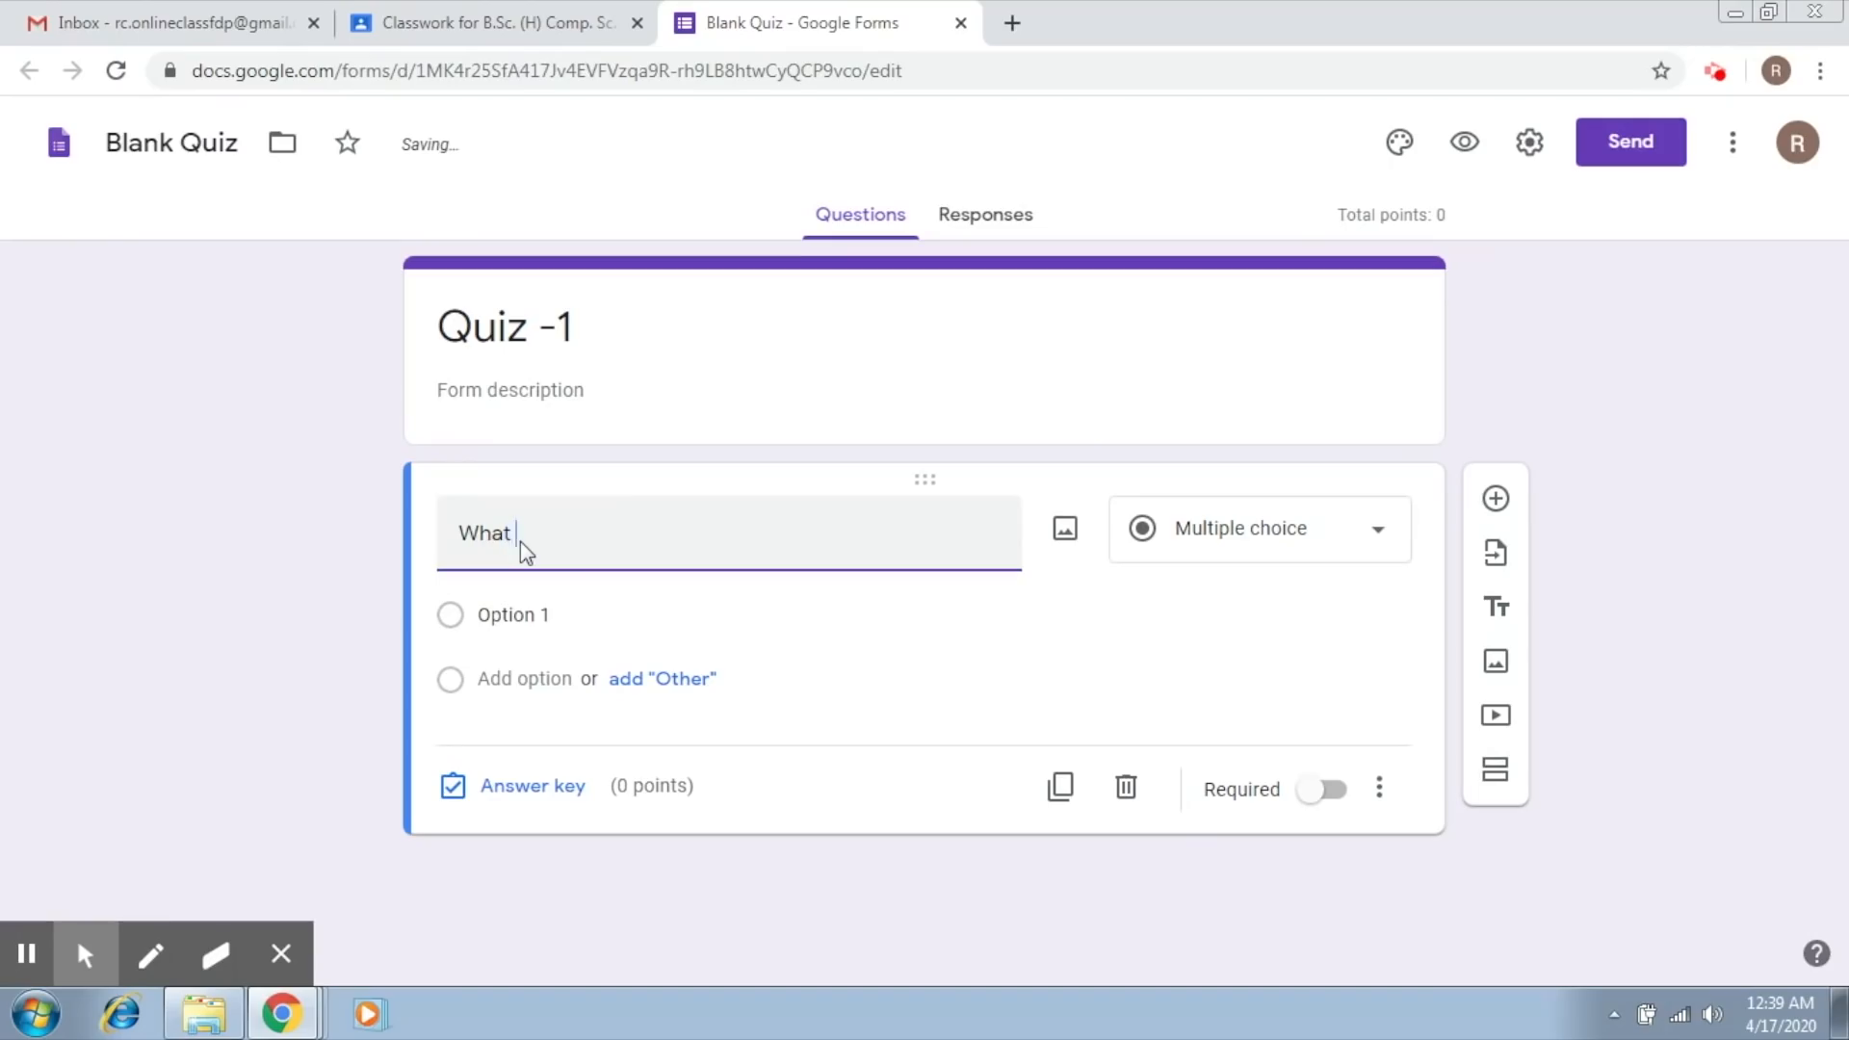
text(is the value of pi)
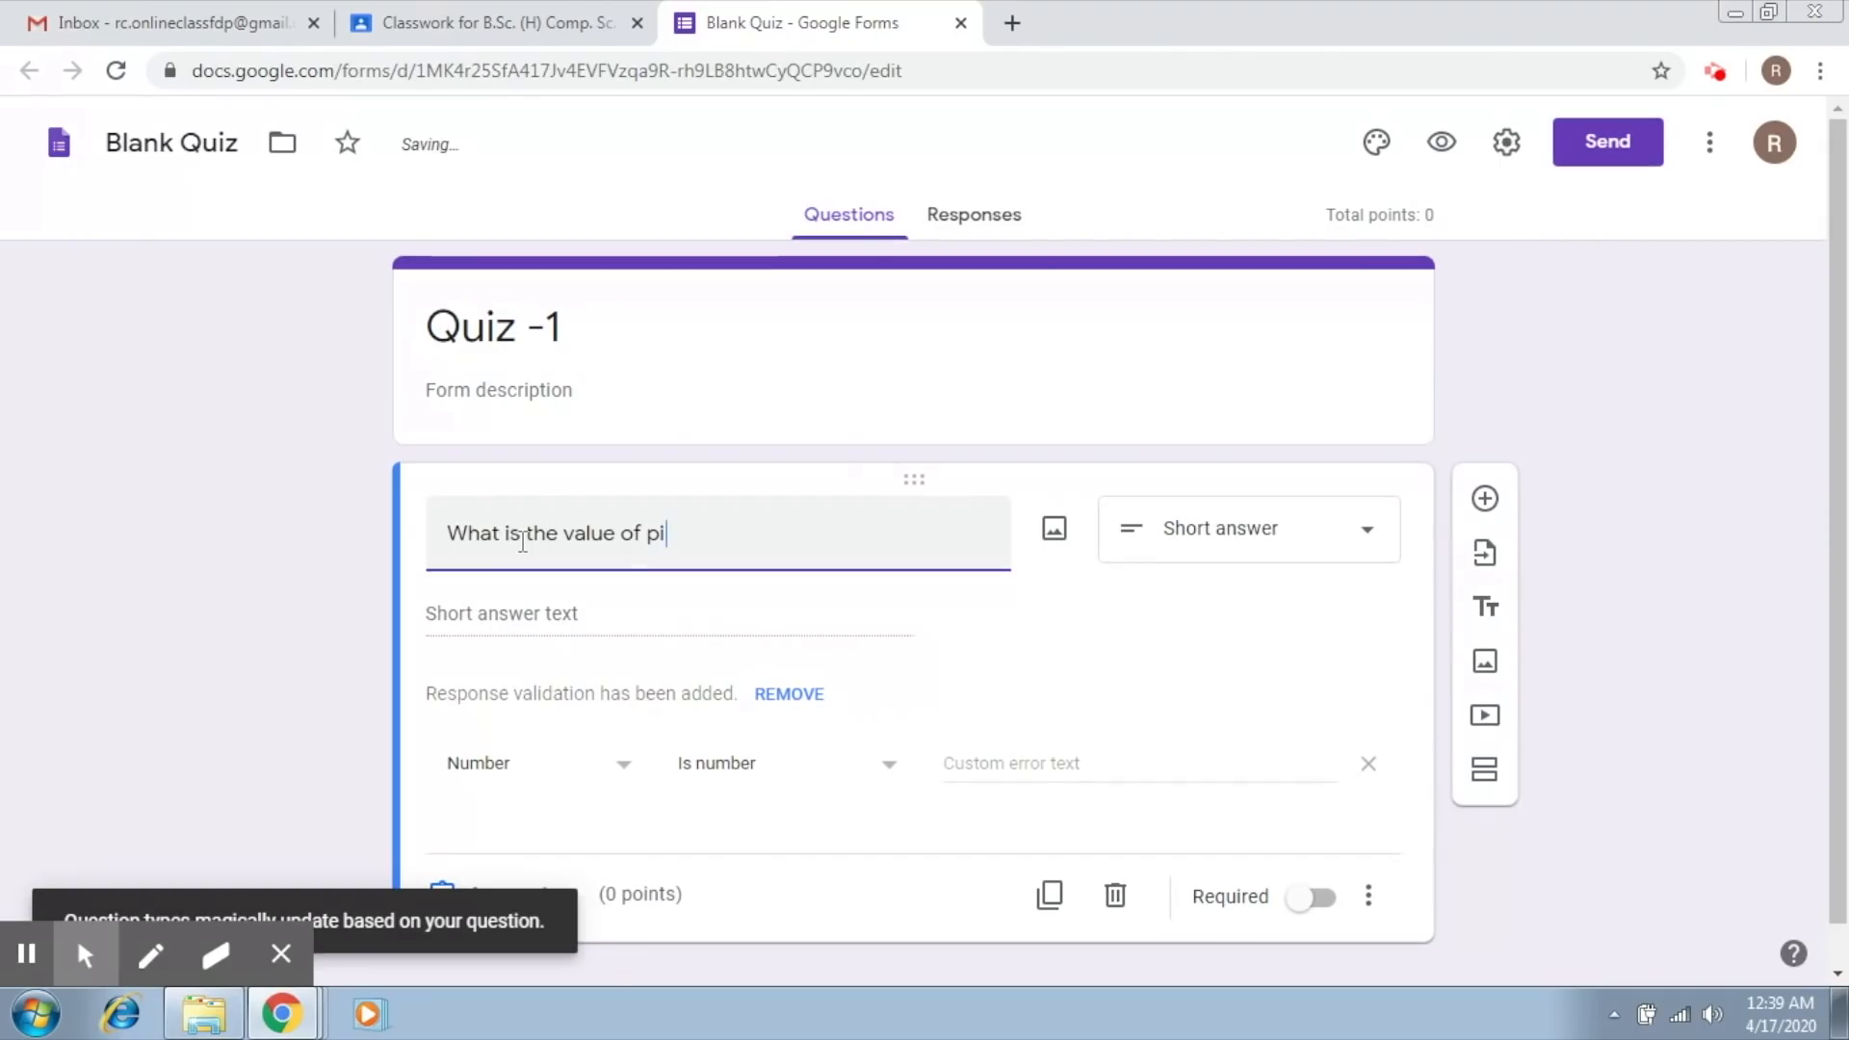
click(1302, 545)
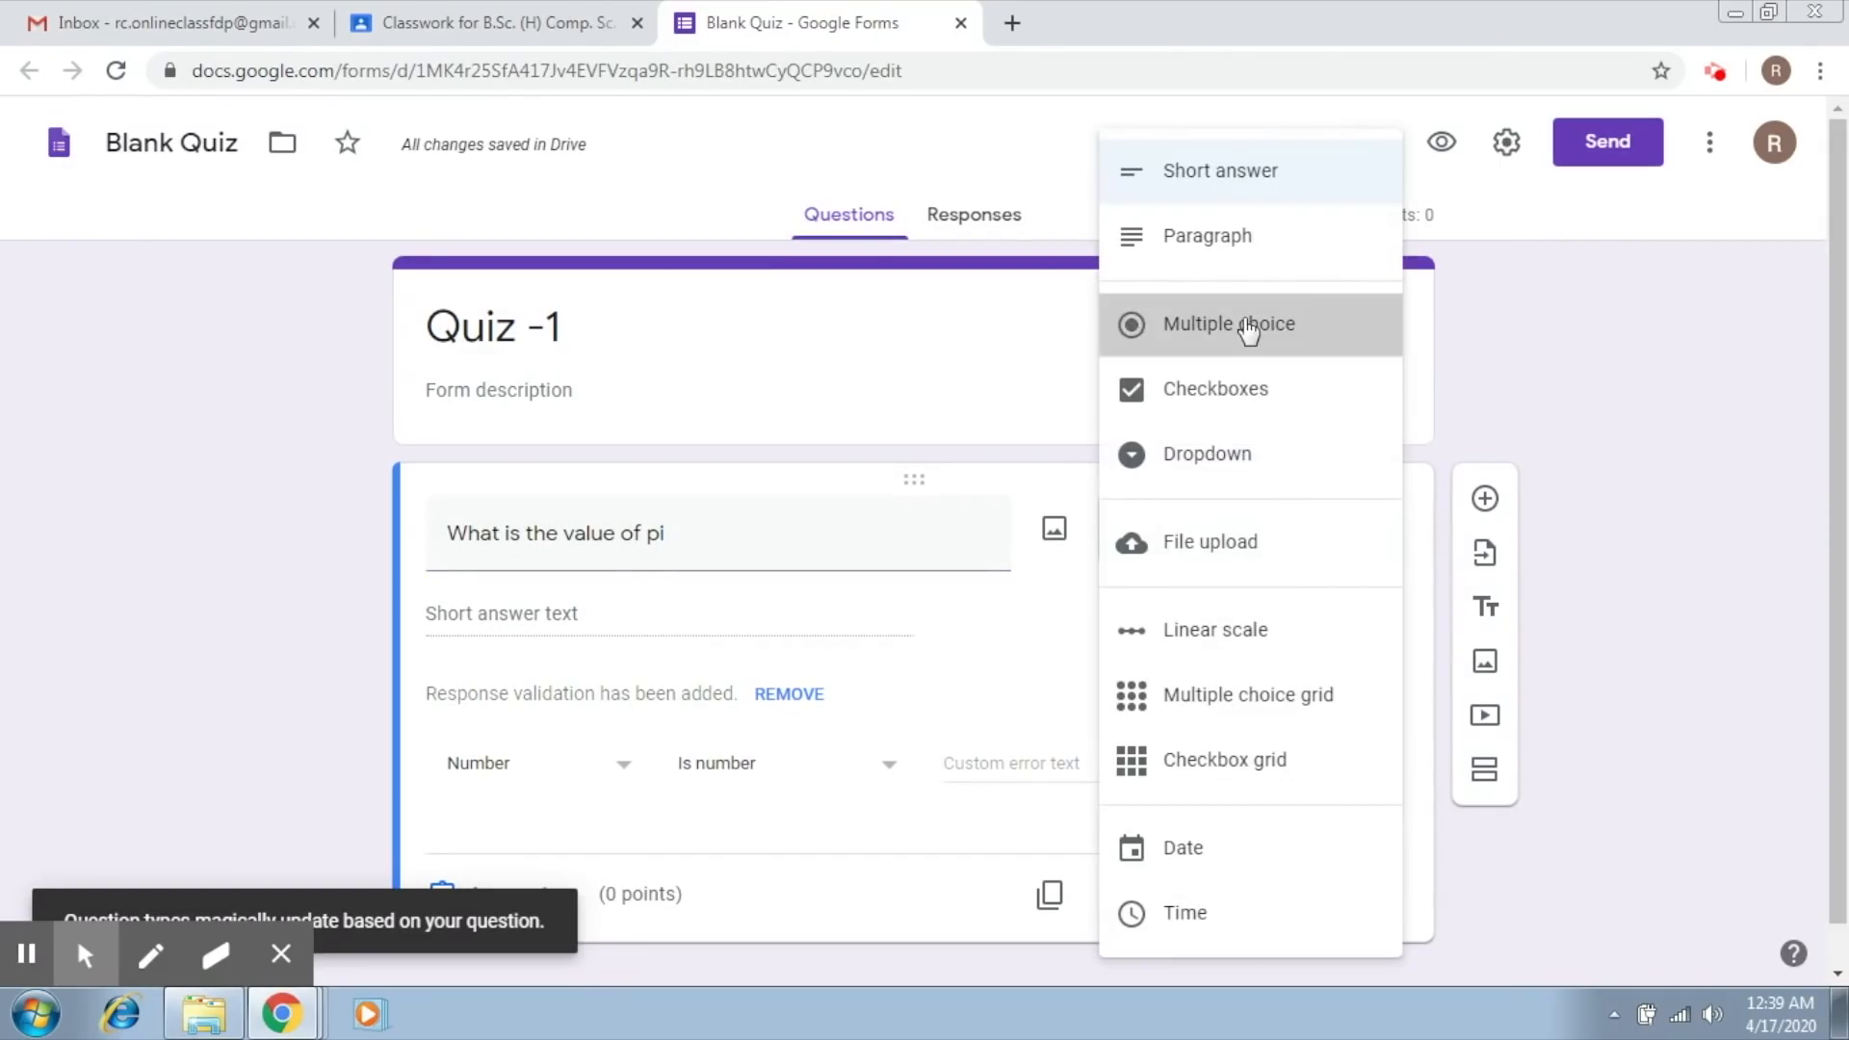
click(1249, 331)
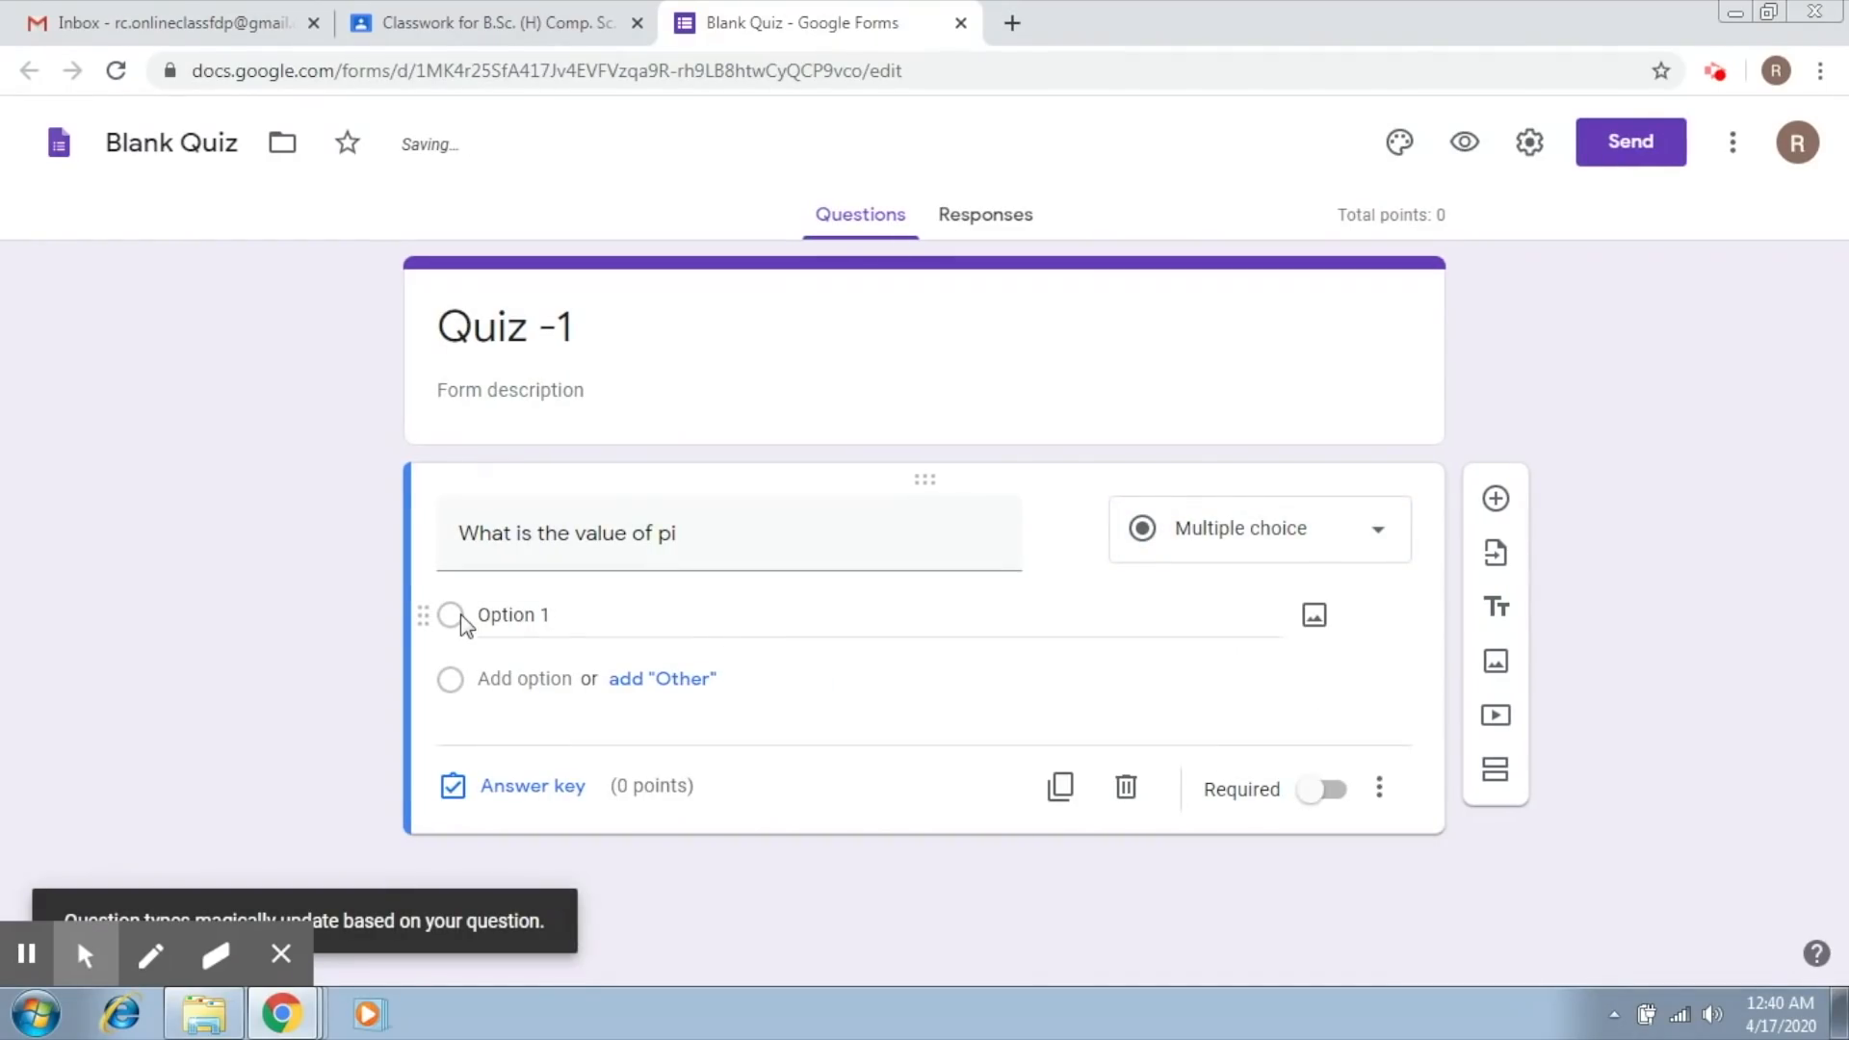
Step: Give the pi question four answer options: 3.14, 4.56, 9.01 and 2.4
click(497, 614)
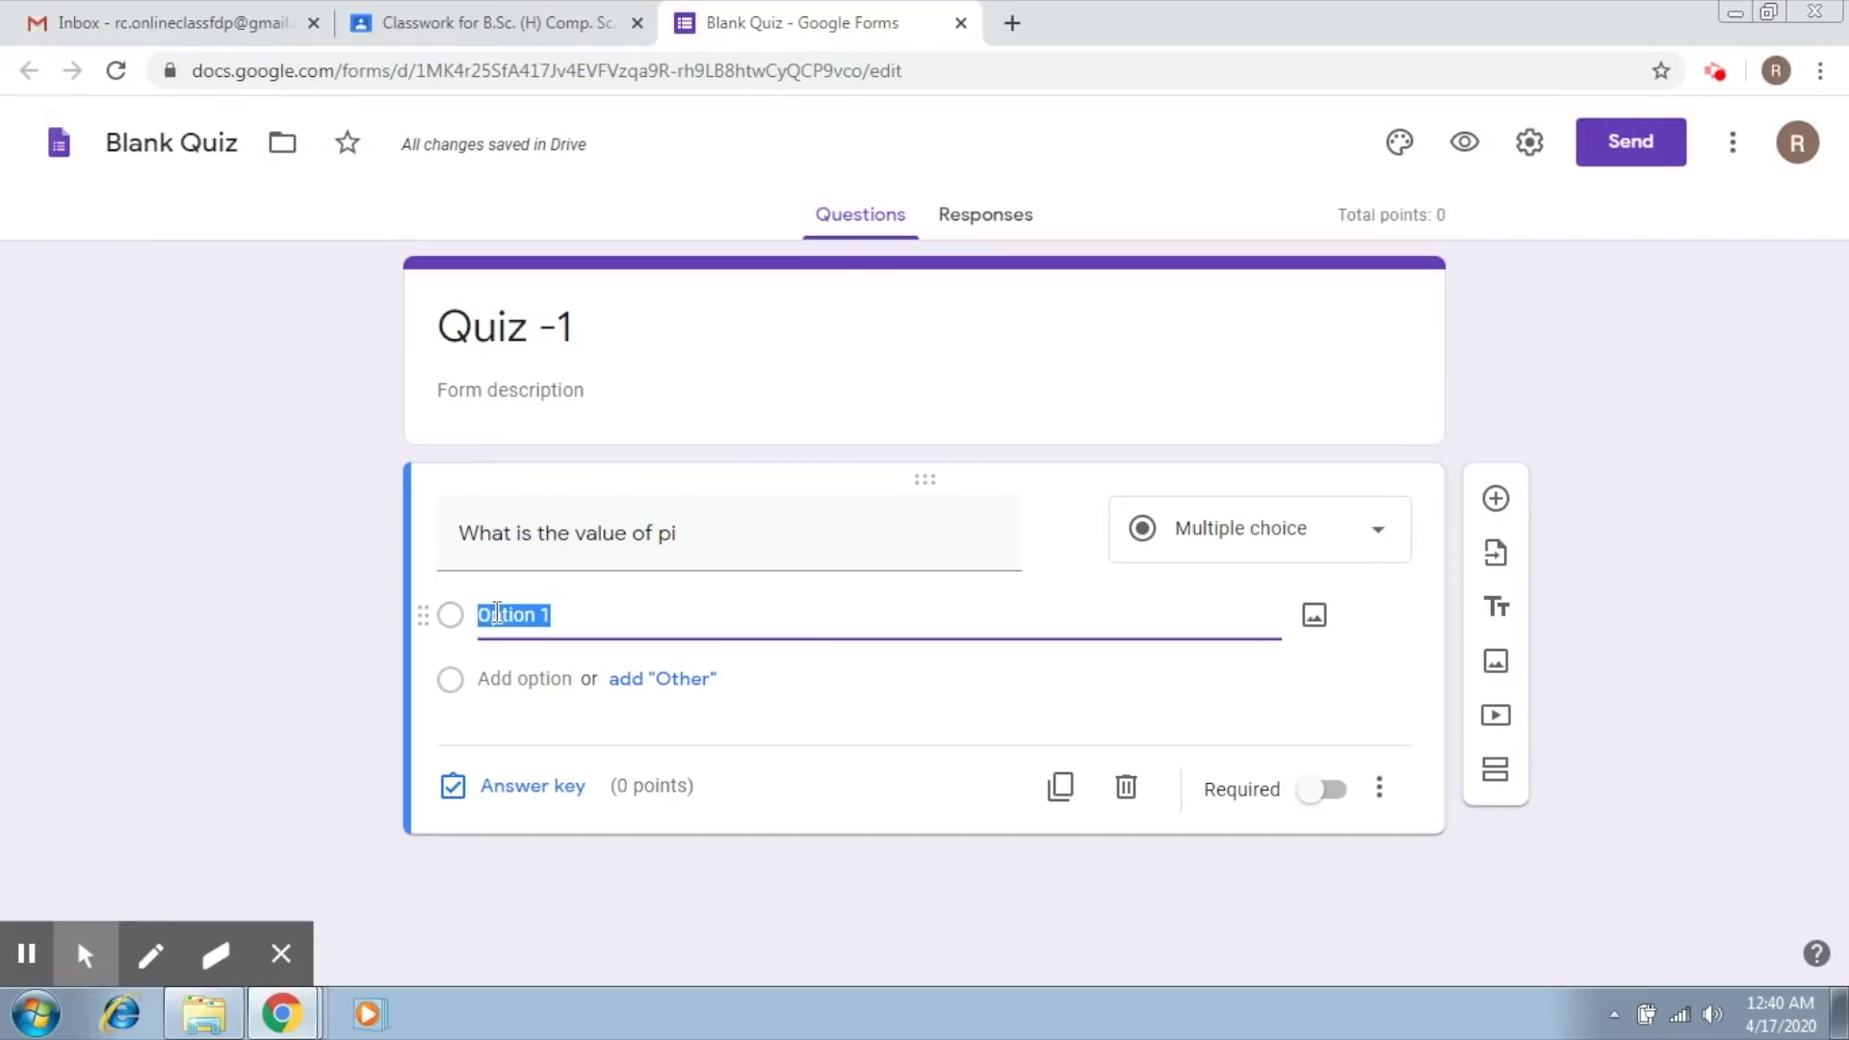
text(3.14)
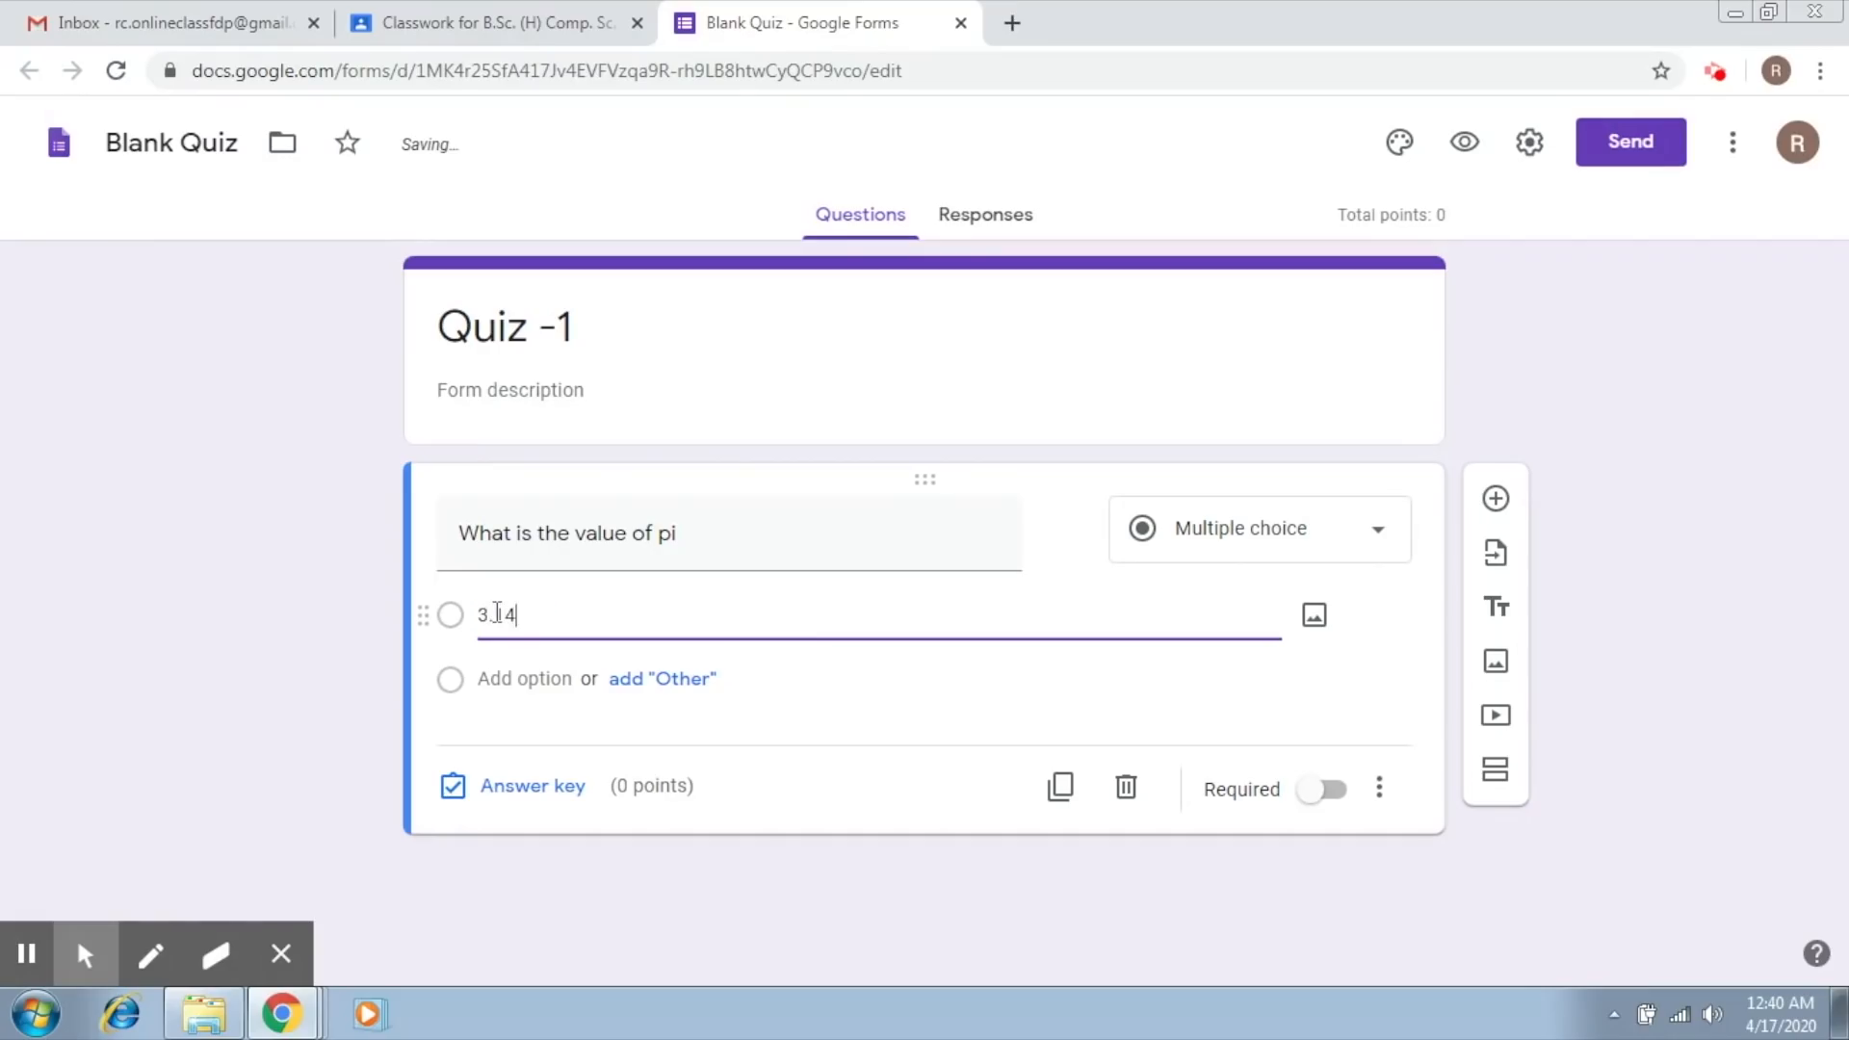
click(518, 676)
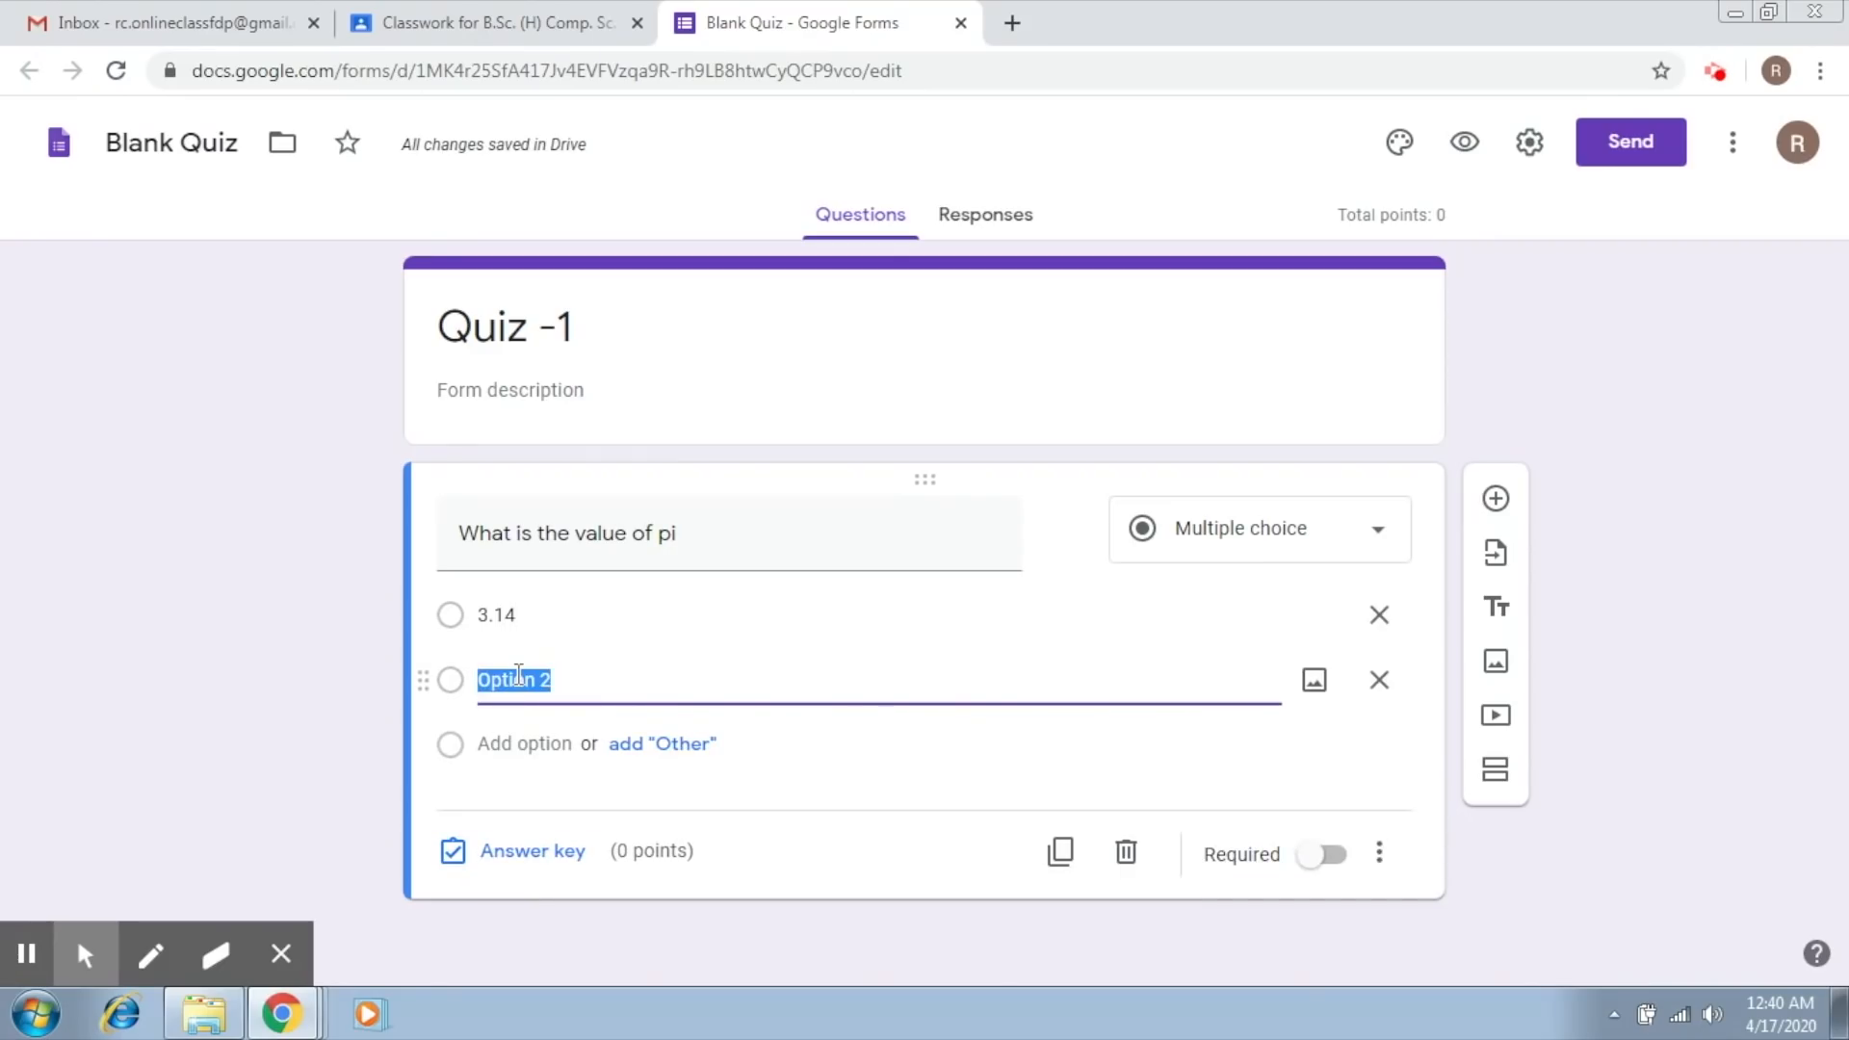
text(4.56)
click(515, 738)
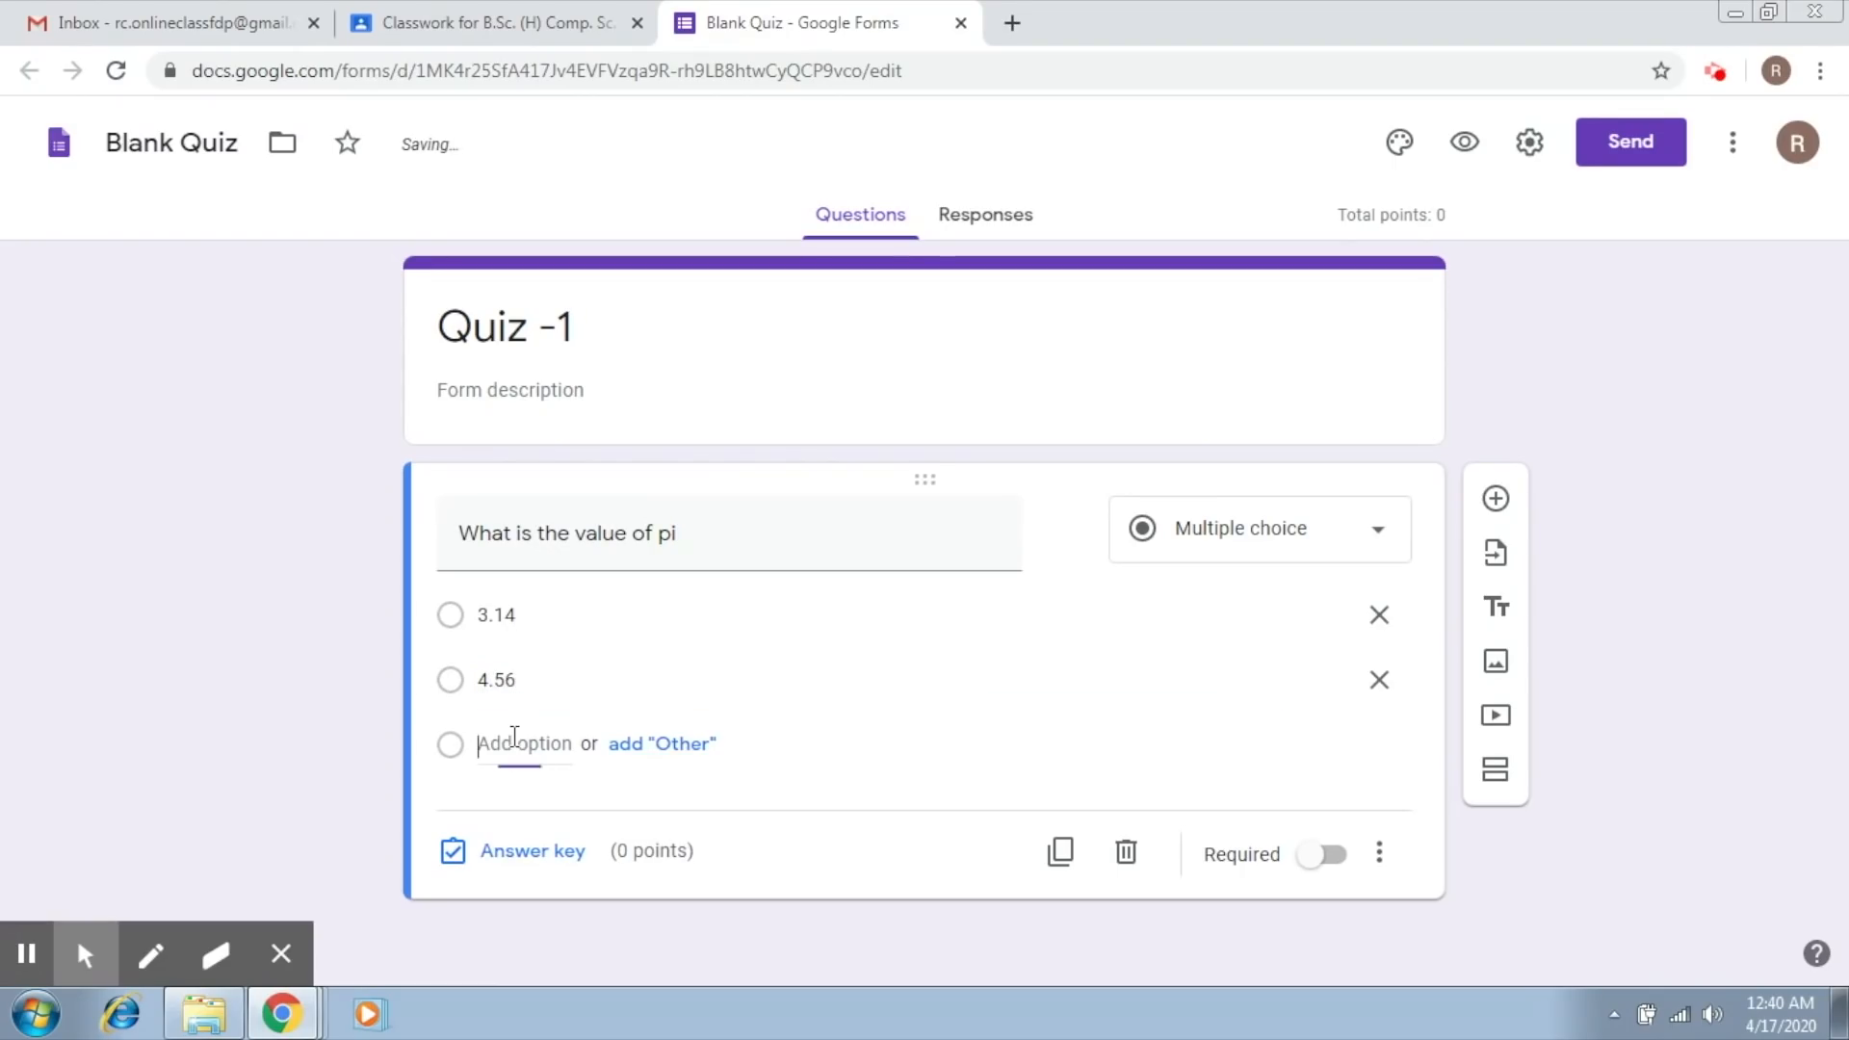
text(9.01)
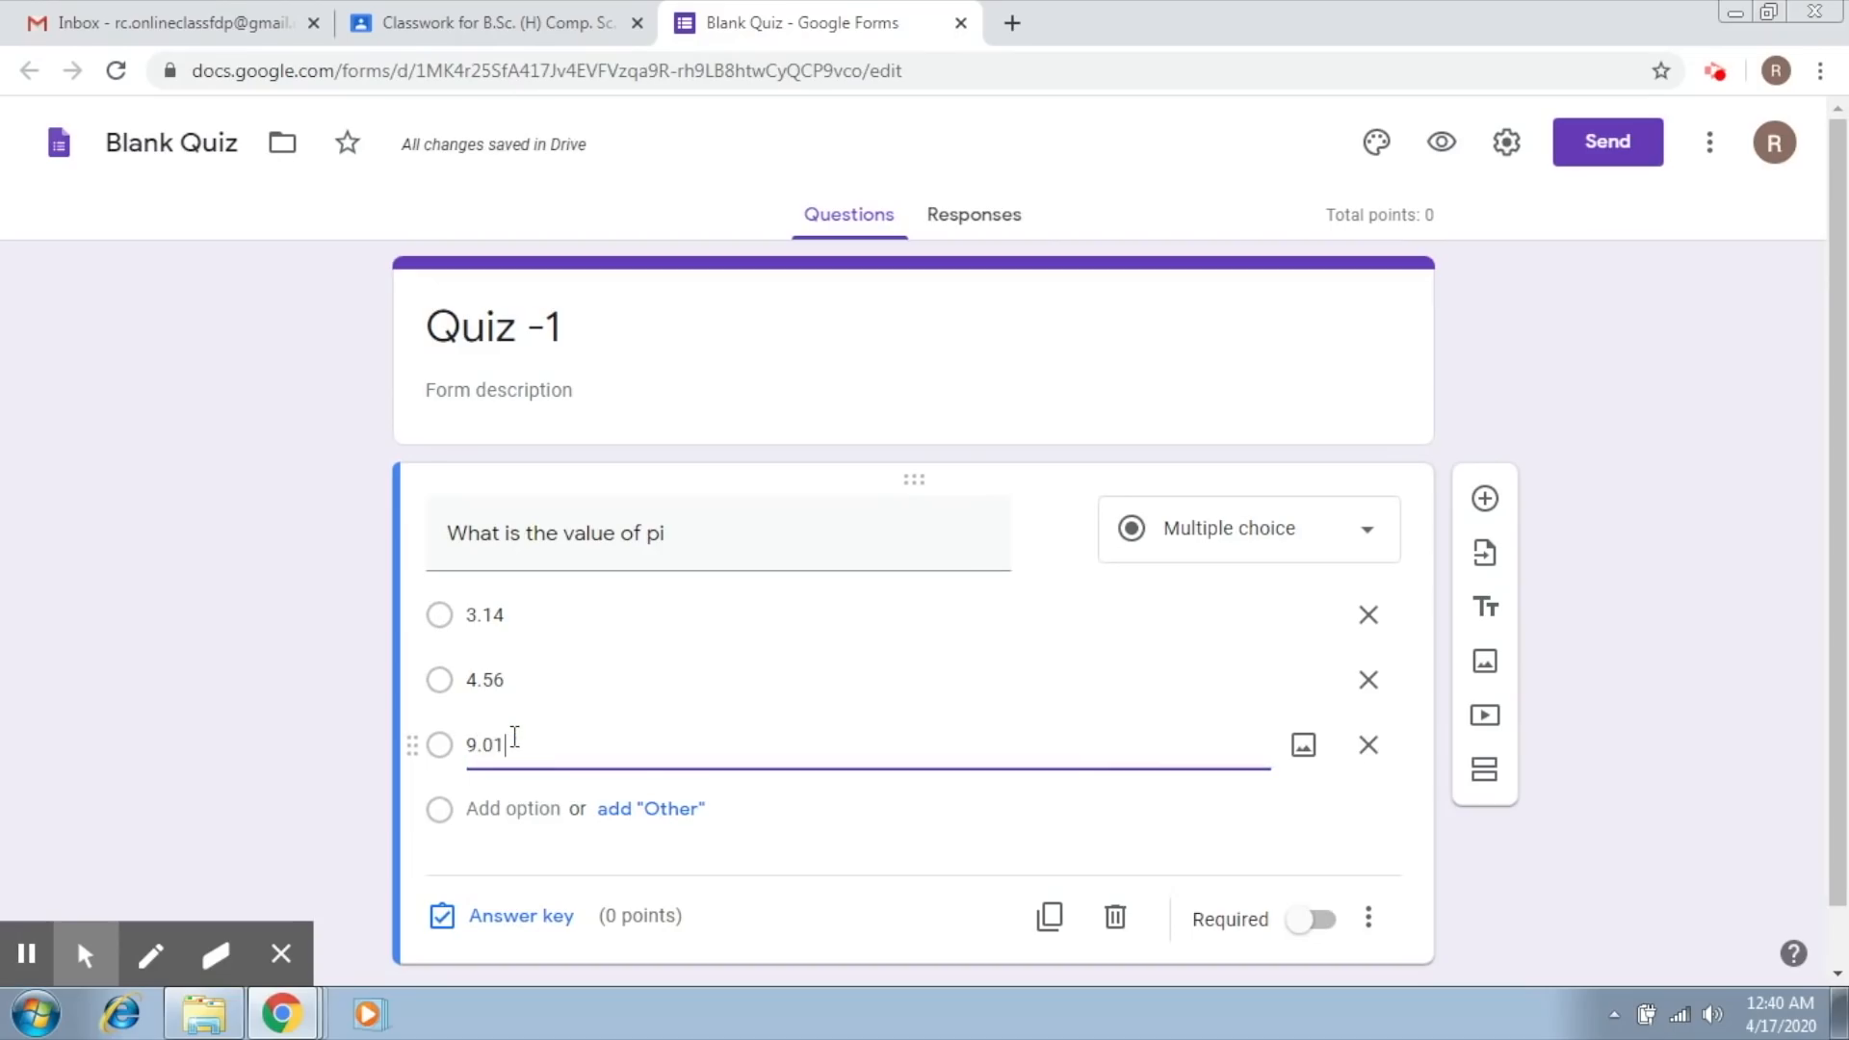
click(520, 809)
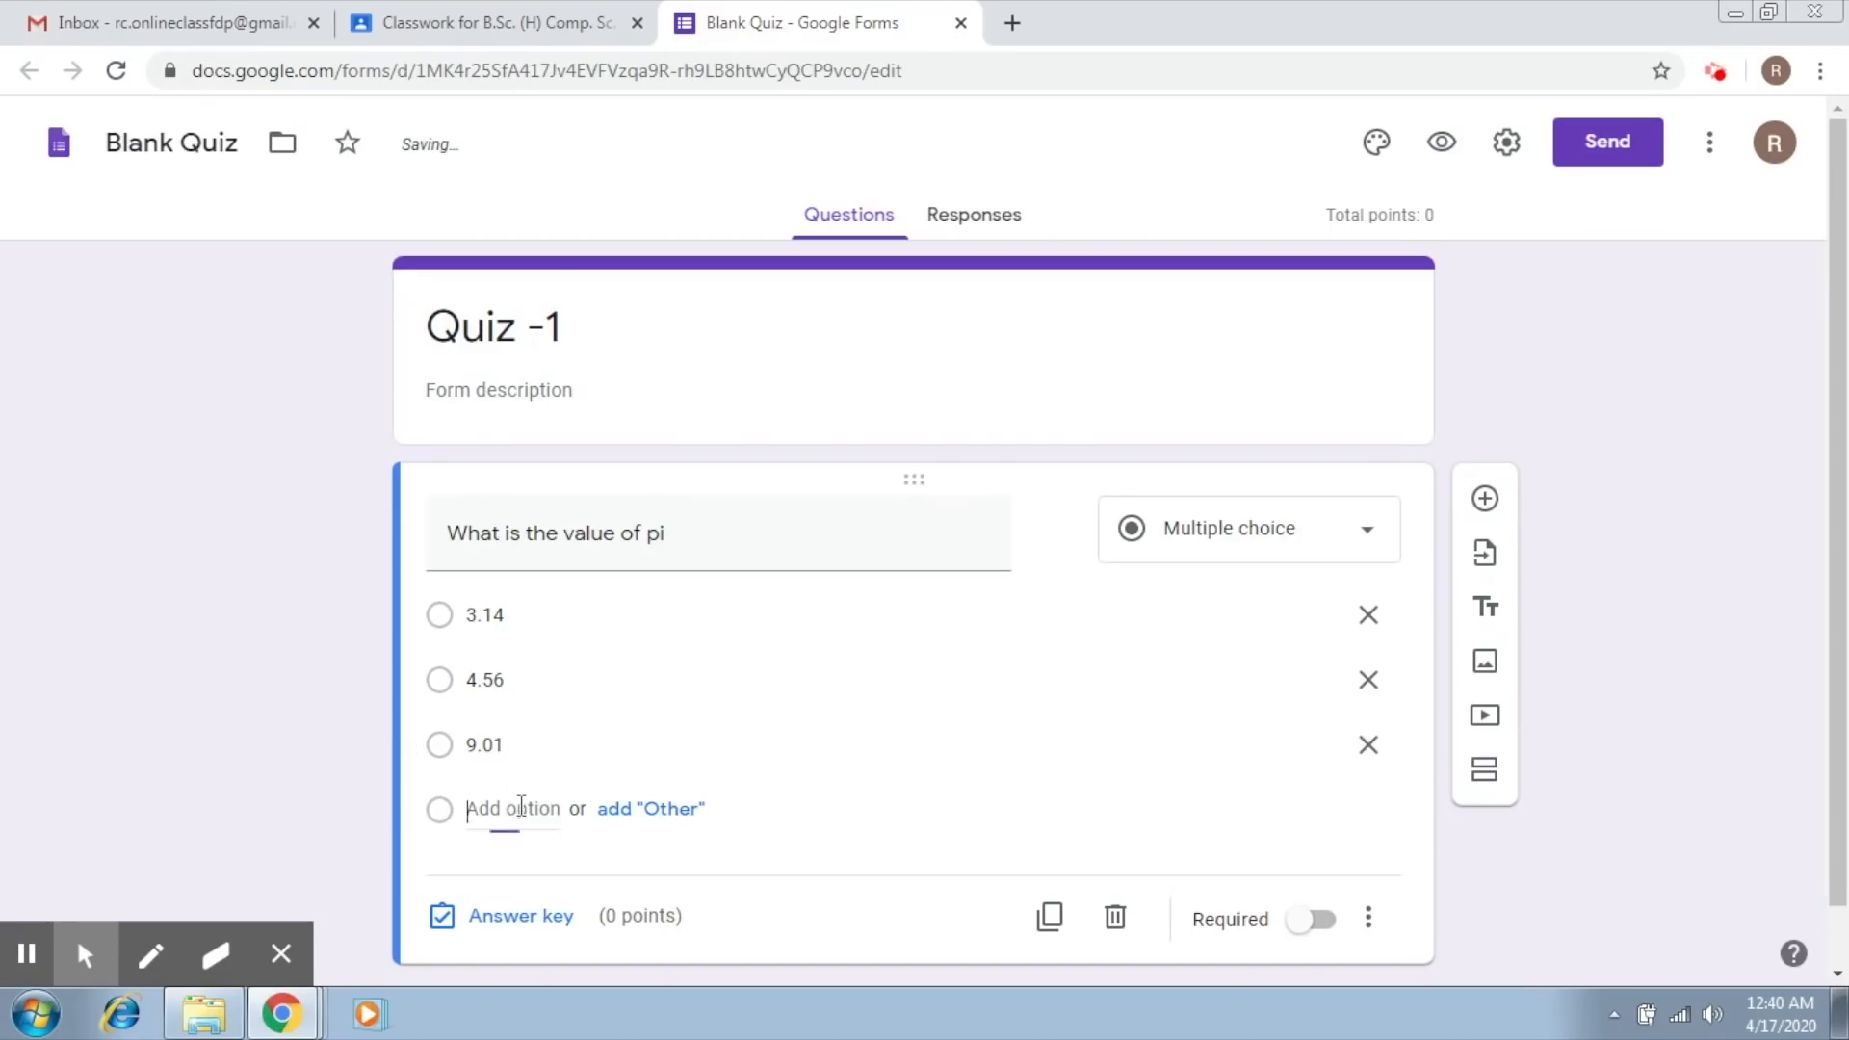
text(2.4)
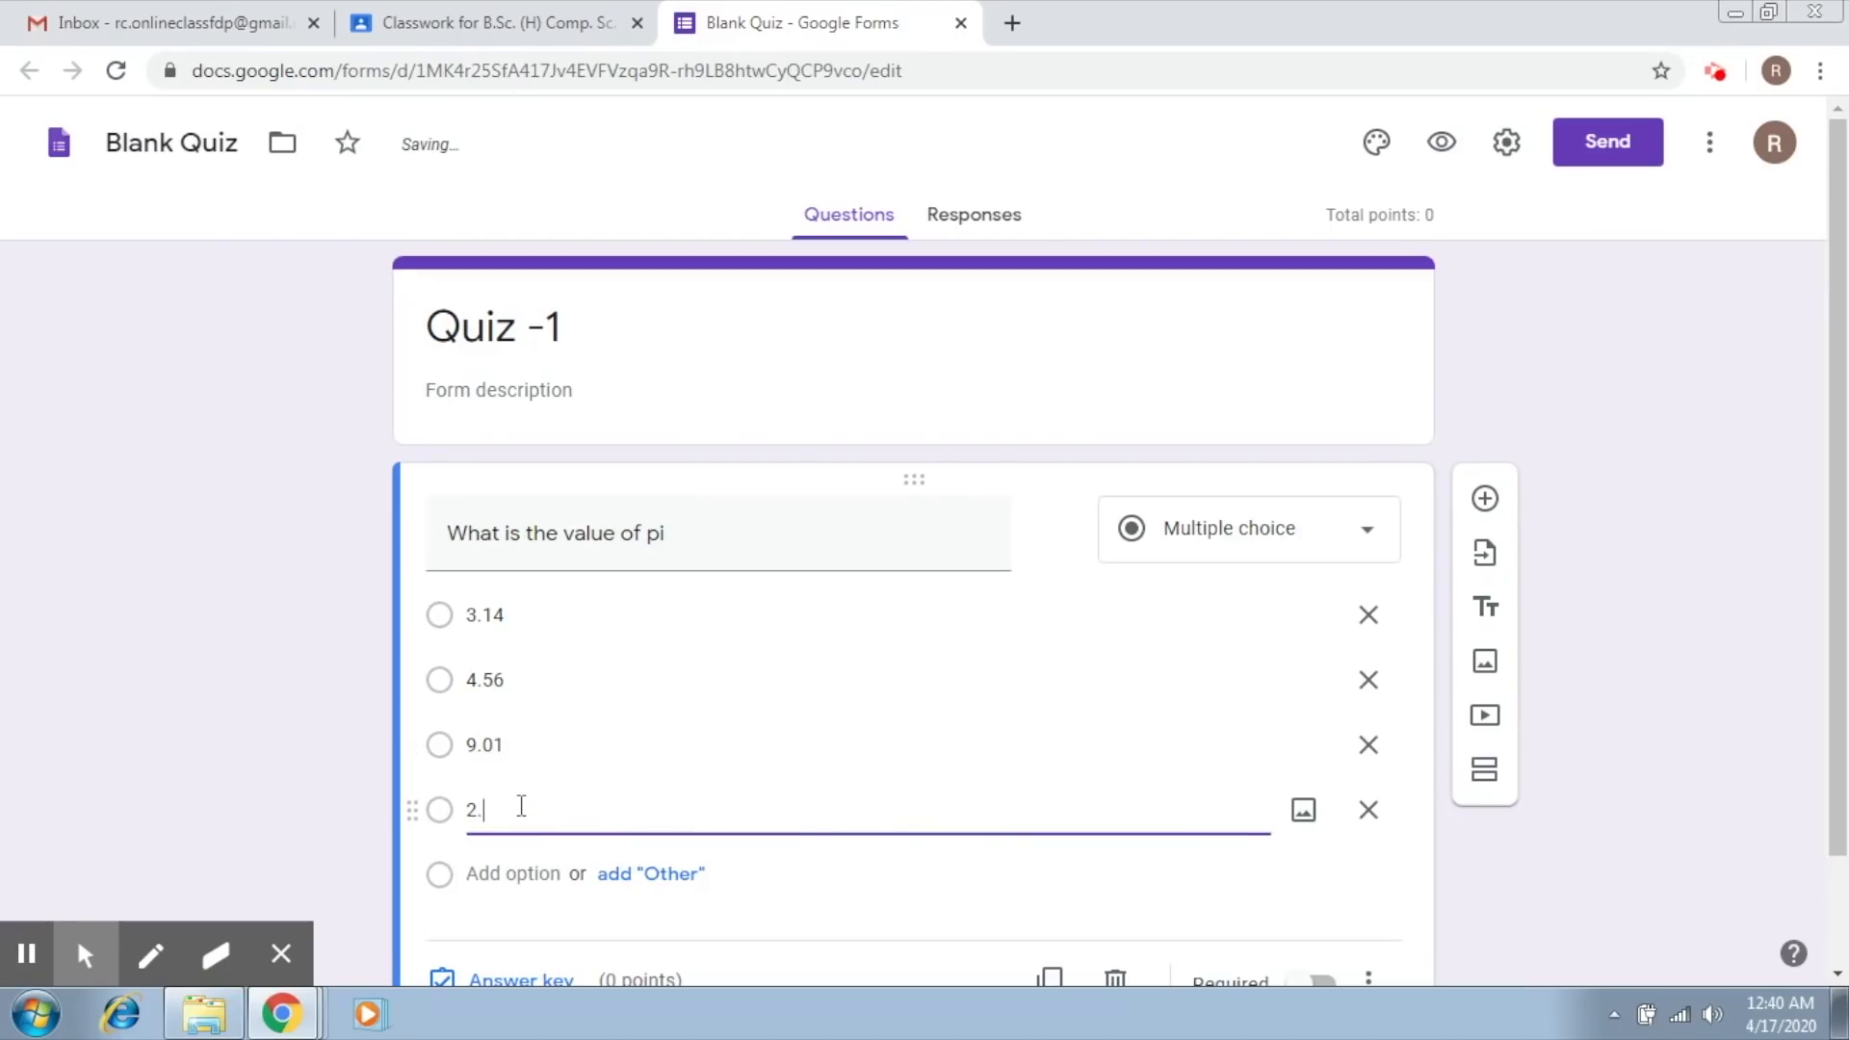
click(847, 899)
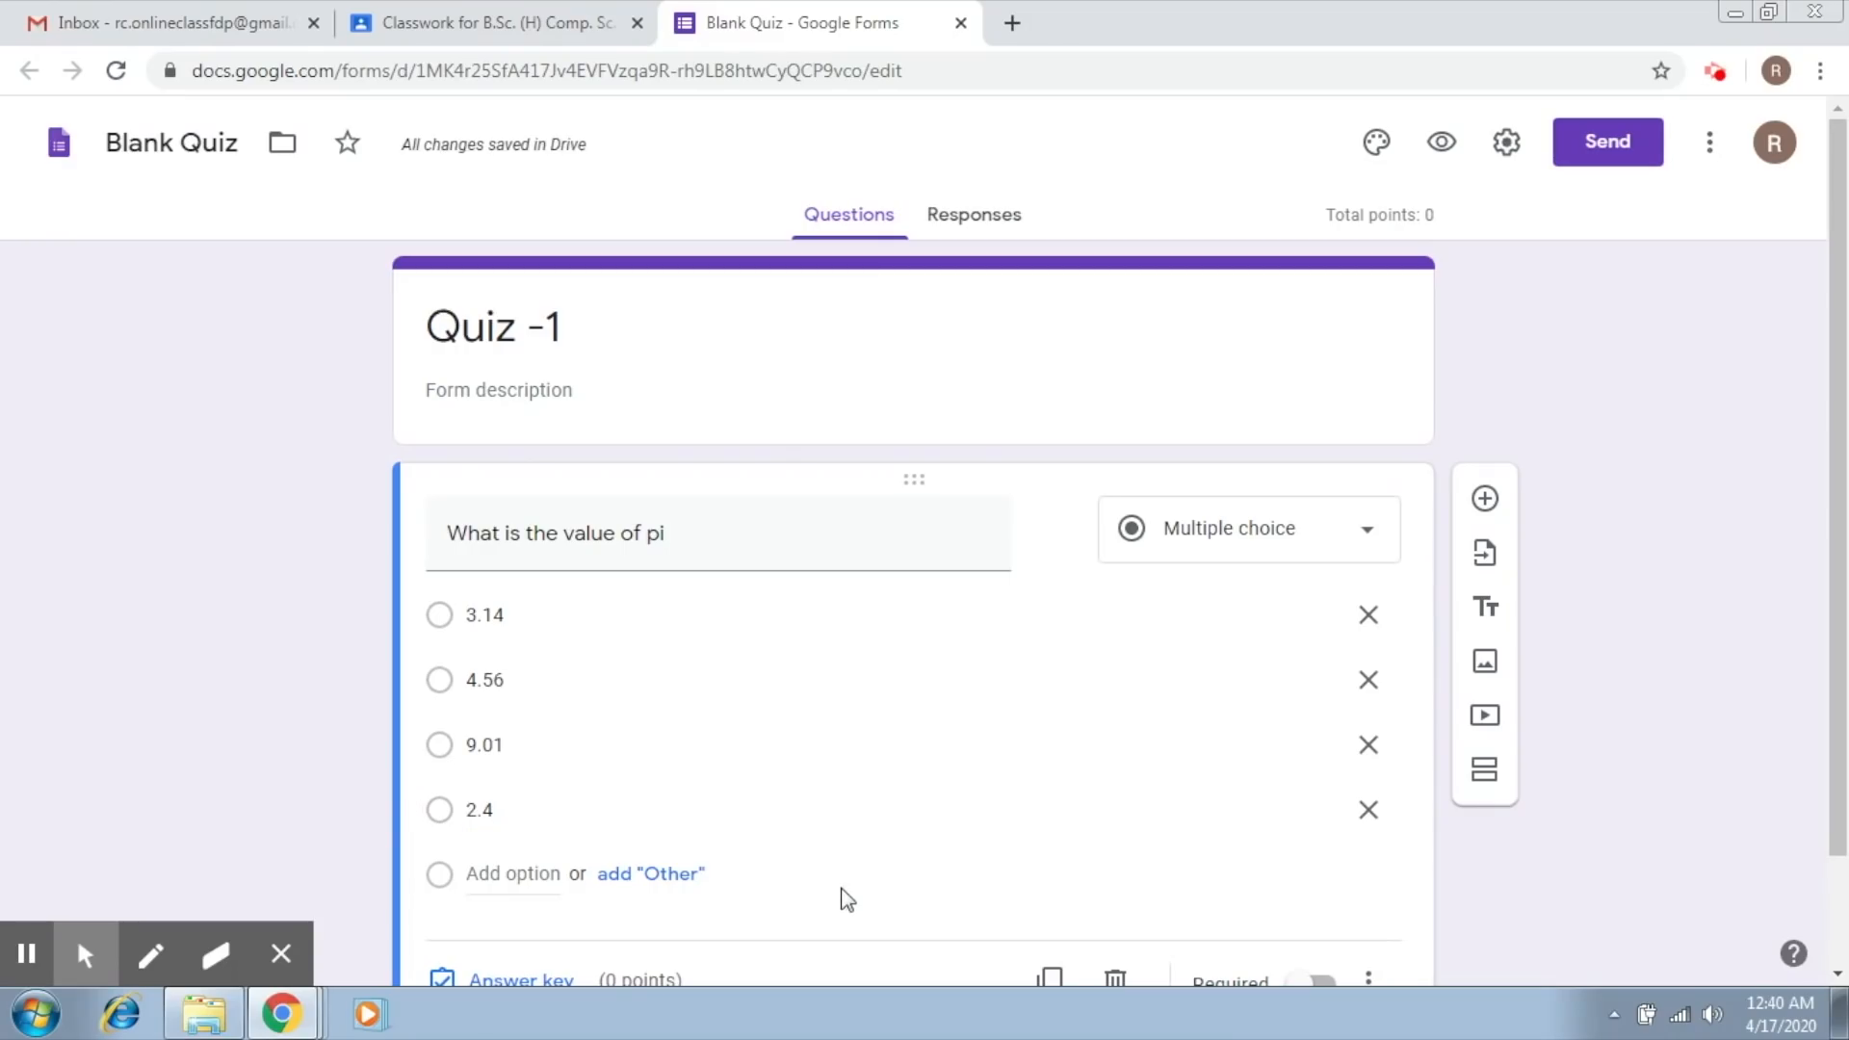
Step: Open the answer key of the pi question and set its score to 1 point
scroll(1837, 679, down, 2)
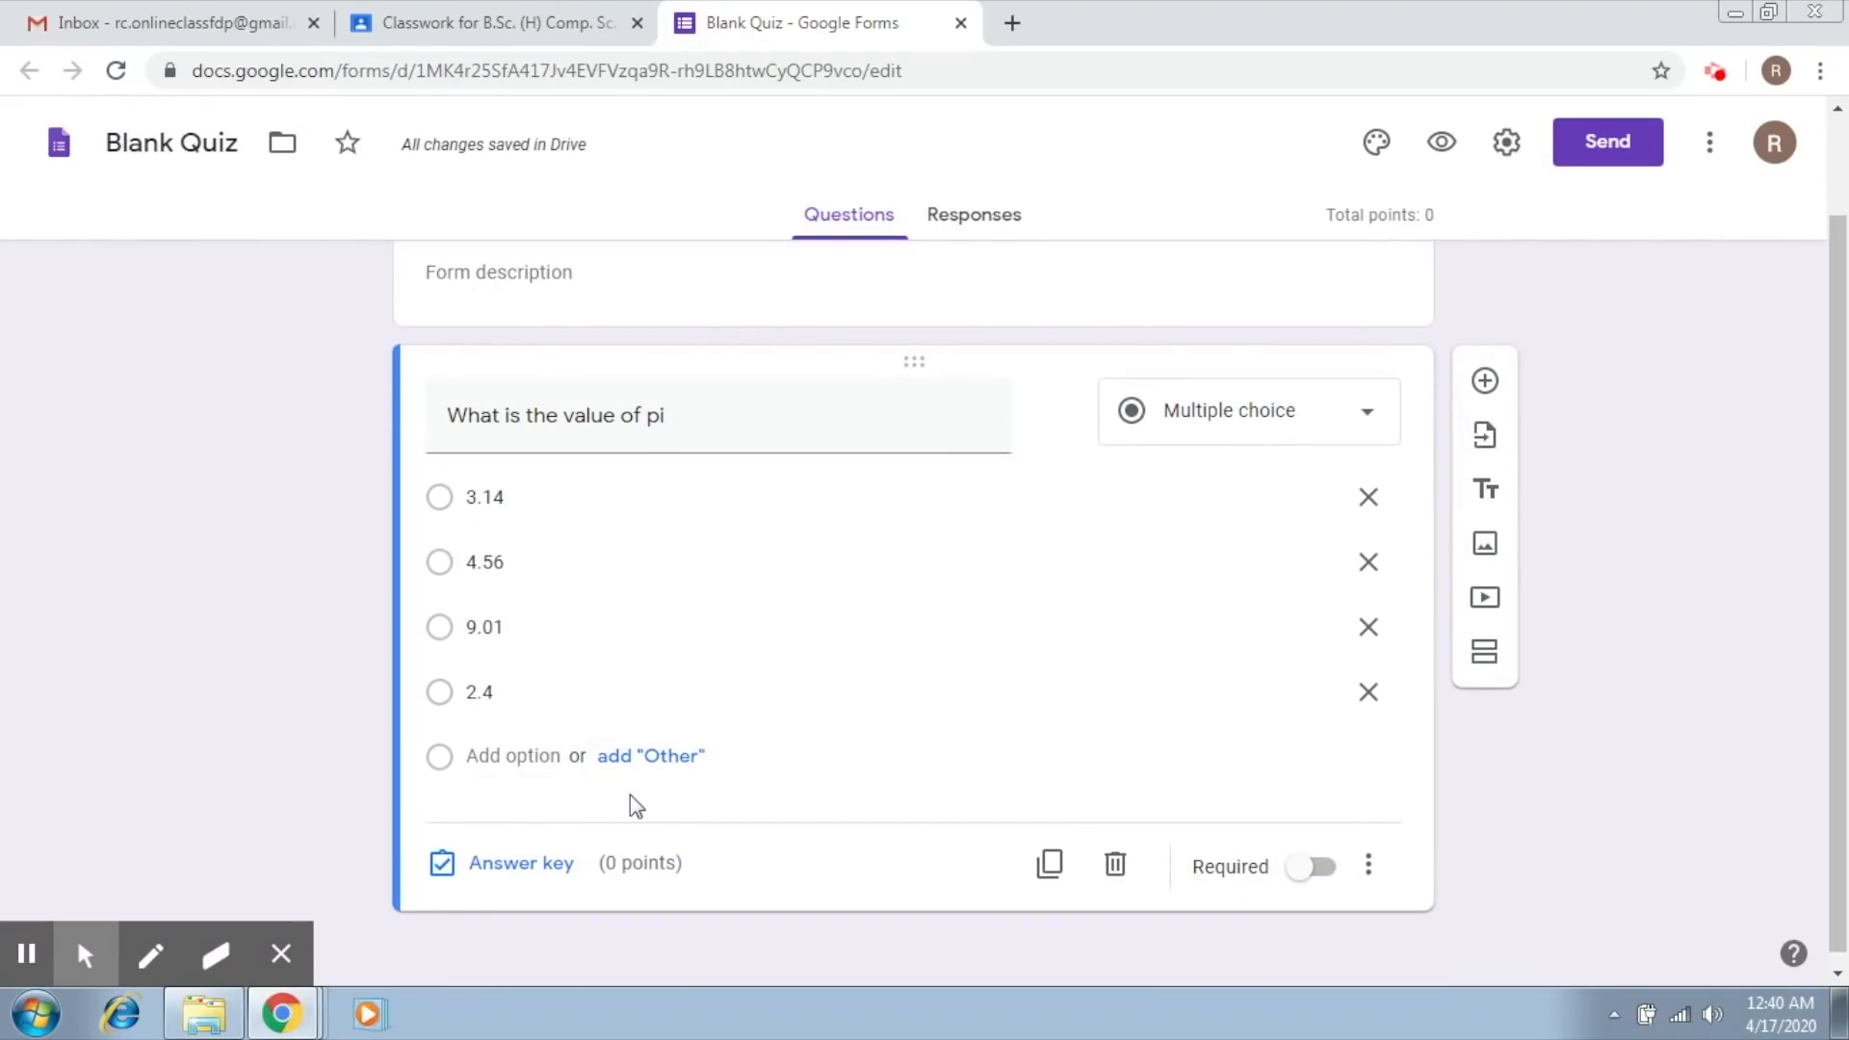
click(553, 865)
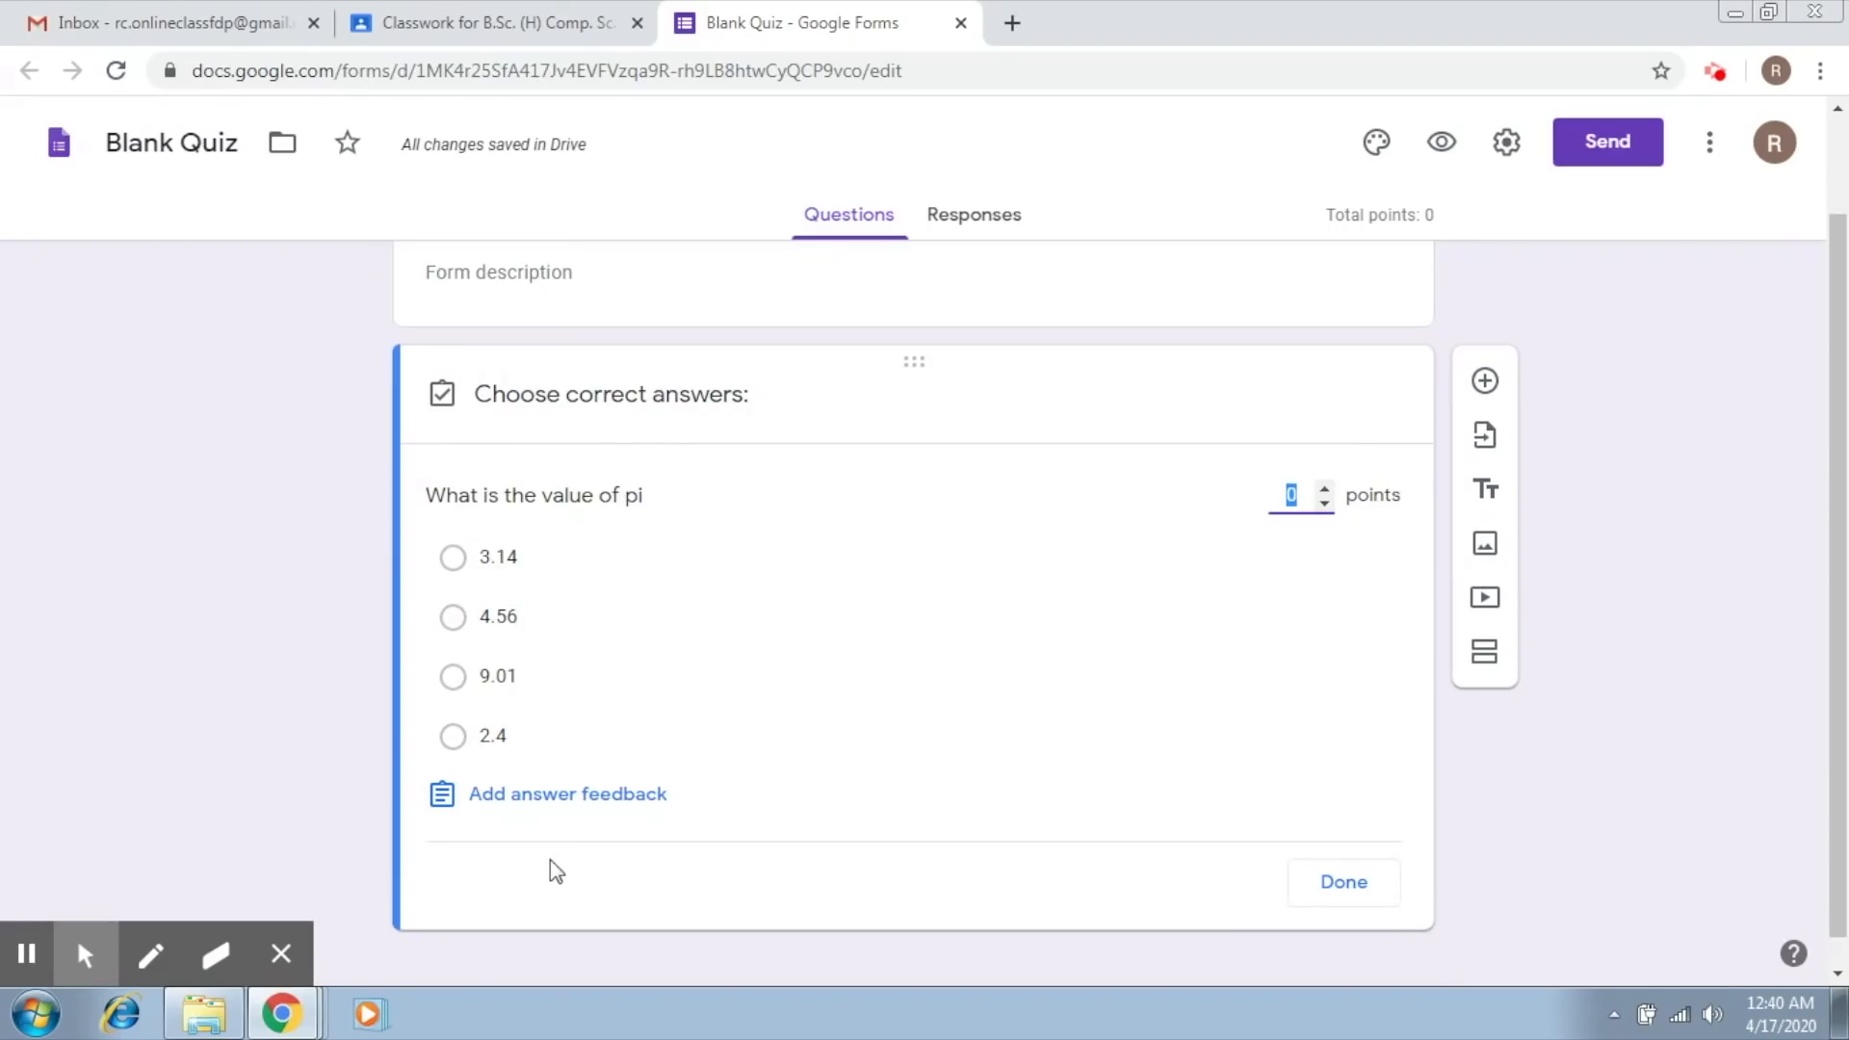
click(1326, 494)
Step: Add the feedback "The value is 3.14." for correct answers to the pi question
click(621, 794)
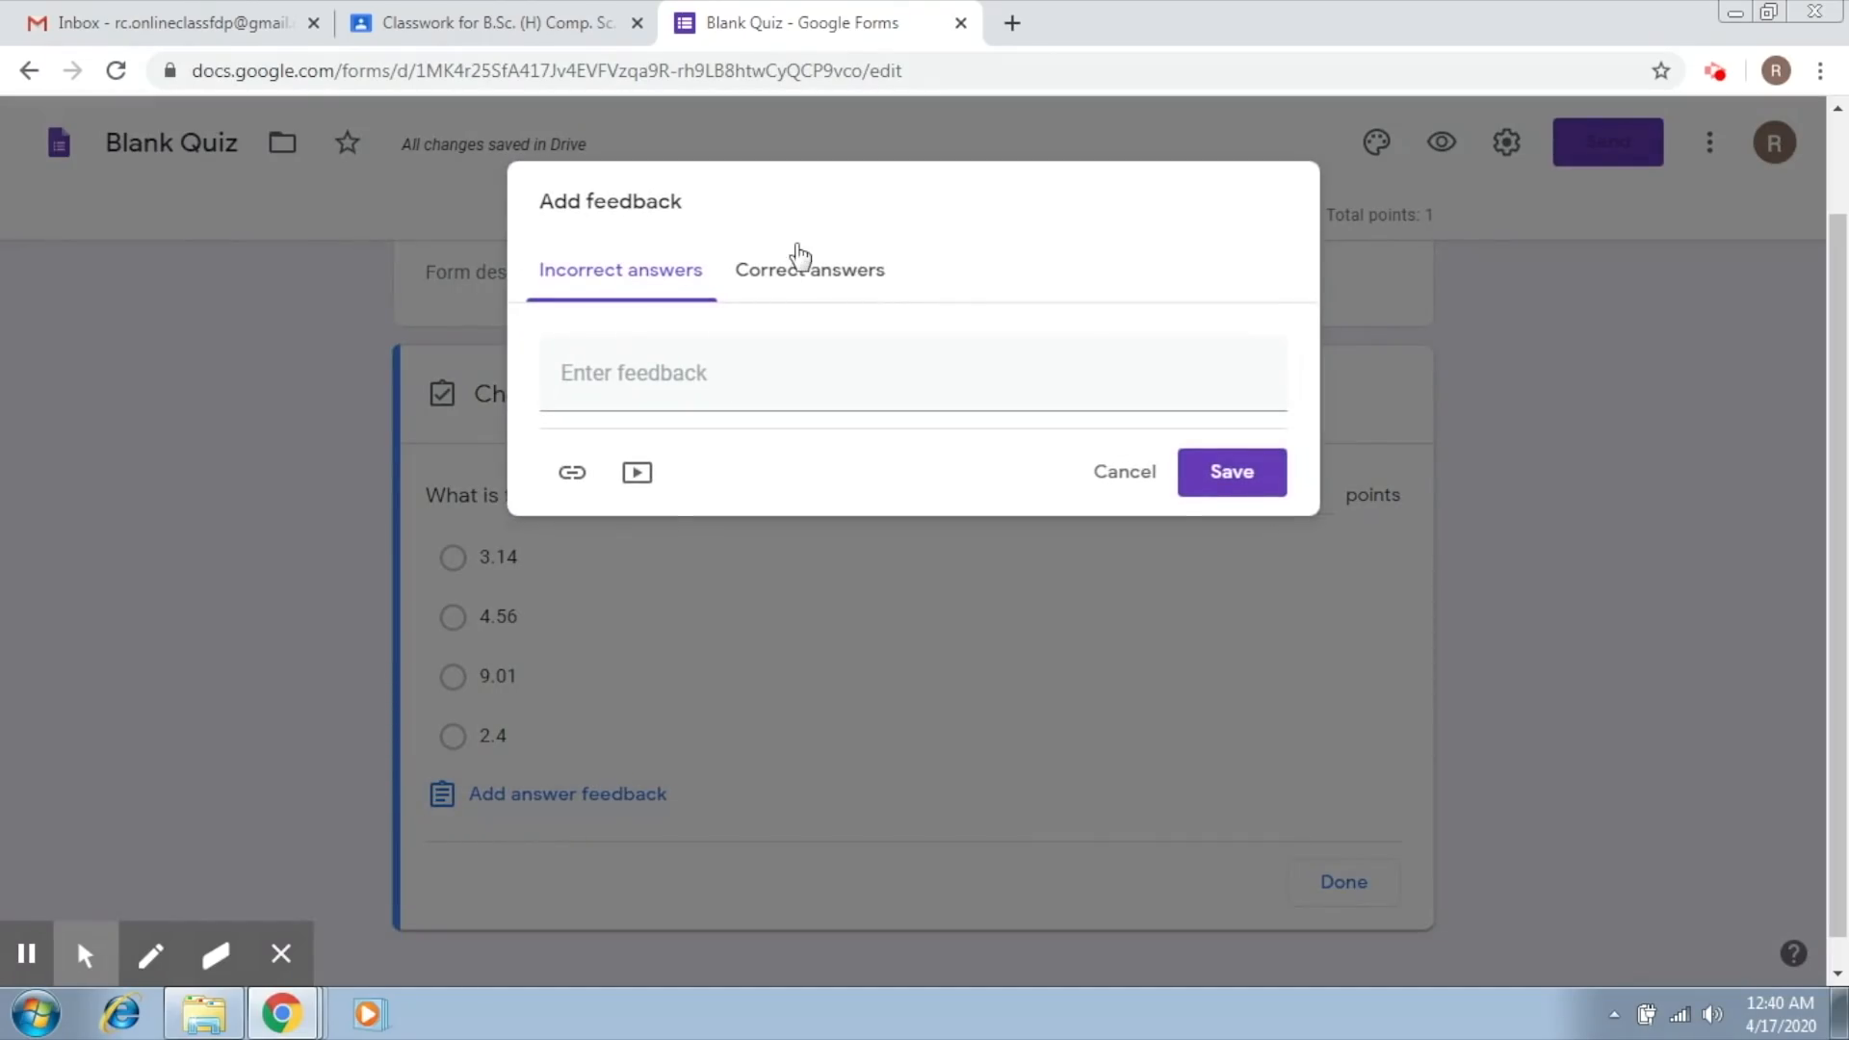
click(794, 281)
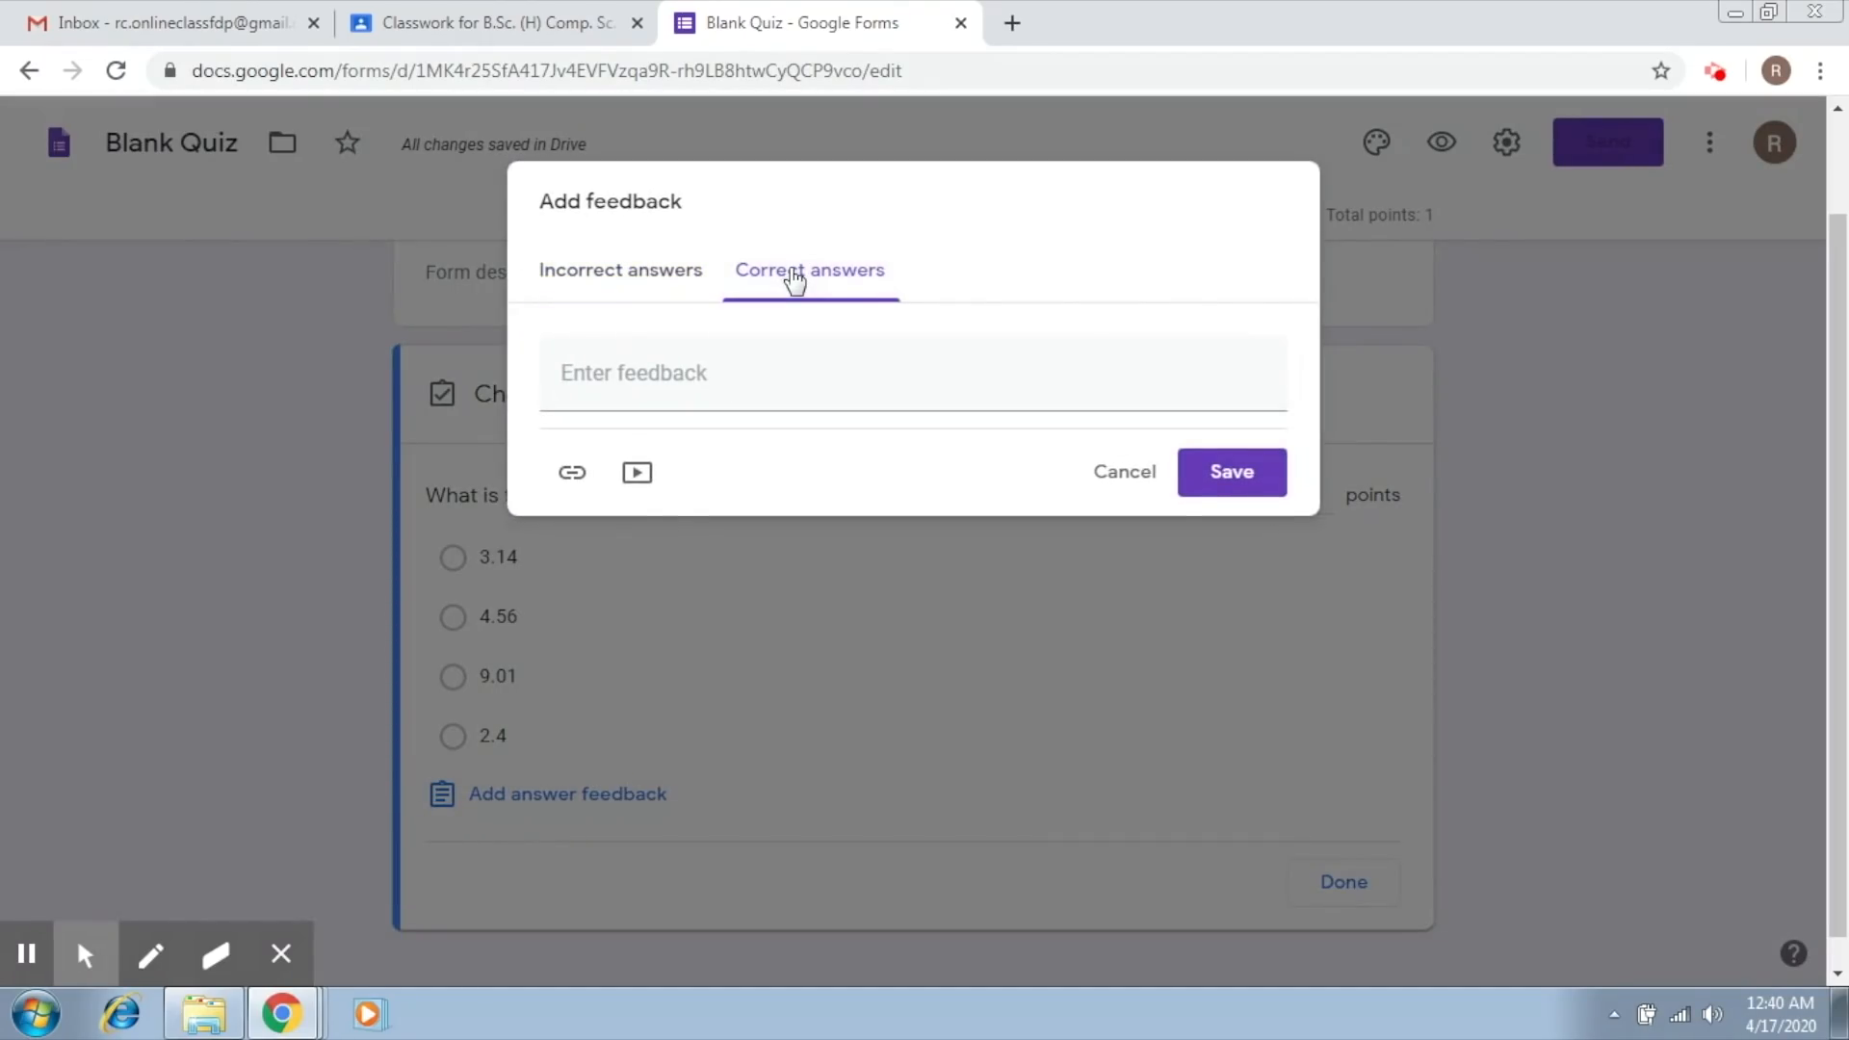
click(711, 378)
text(Th)
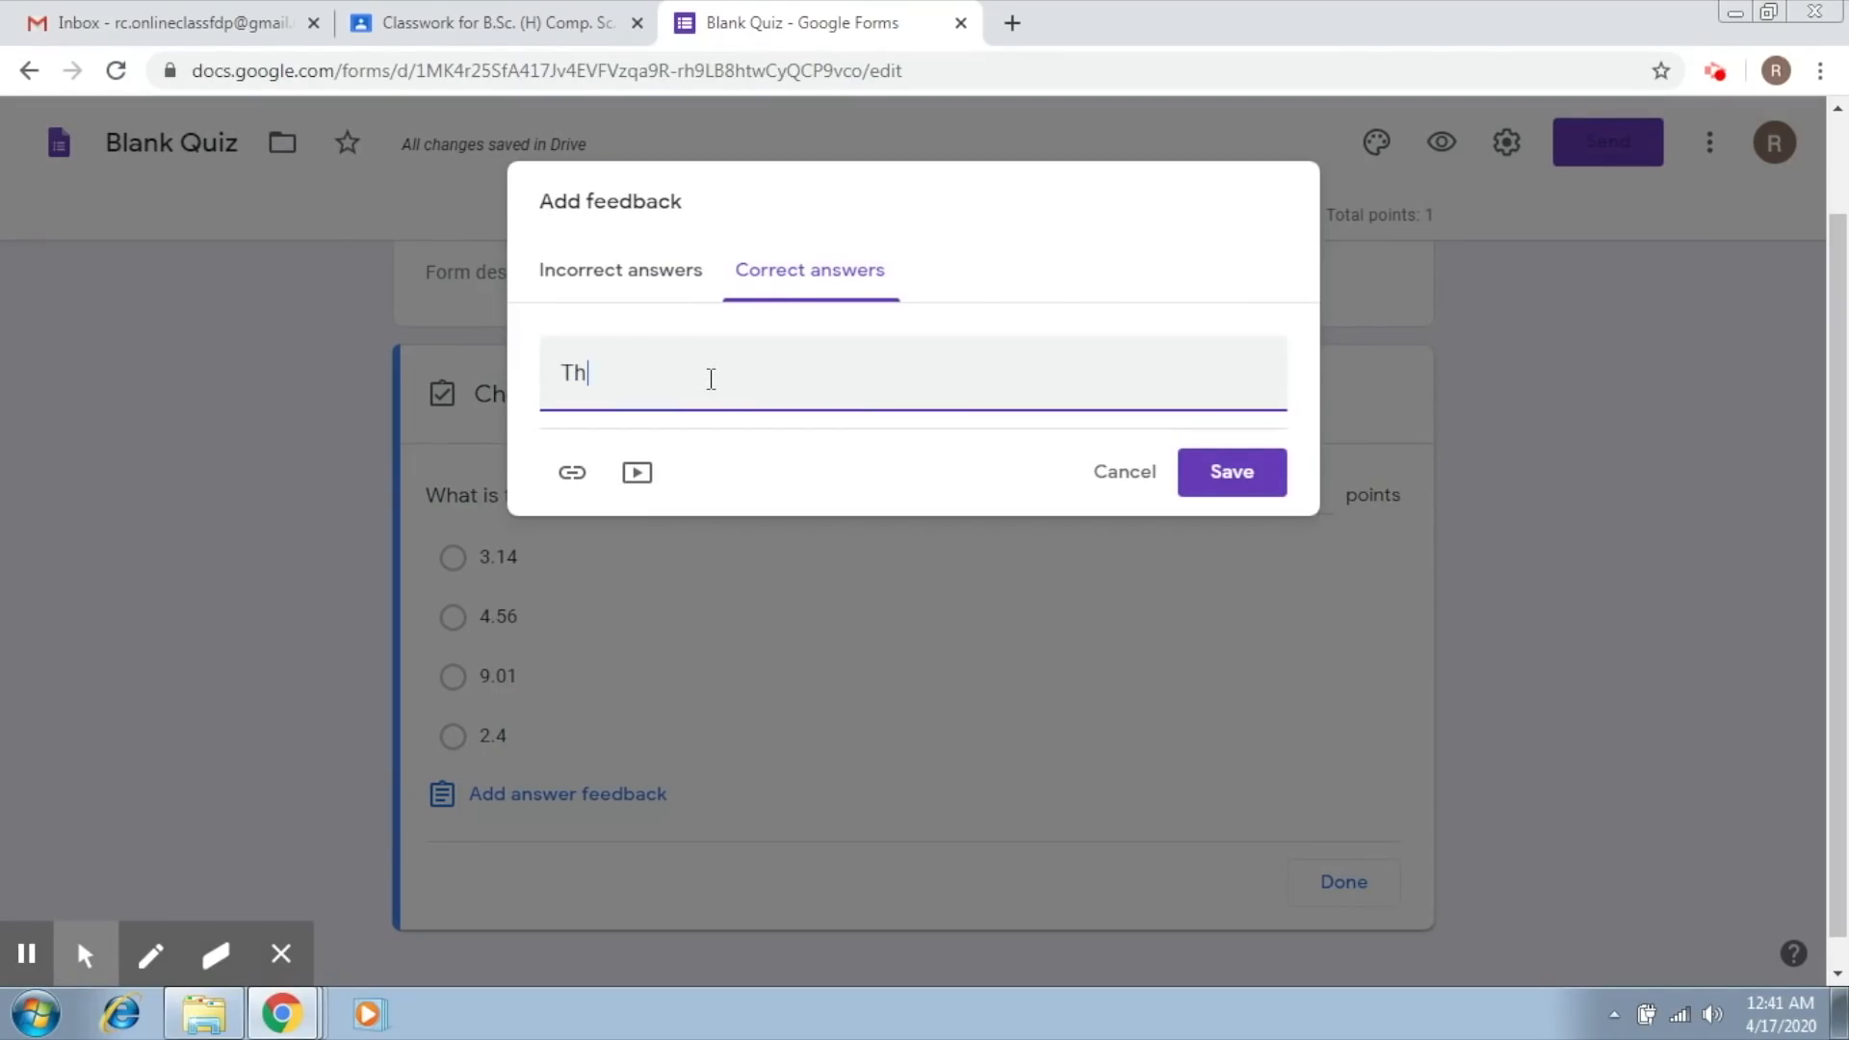
text(e value is 3.14.)
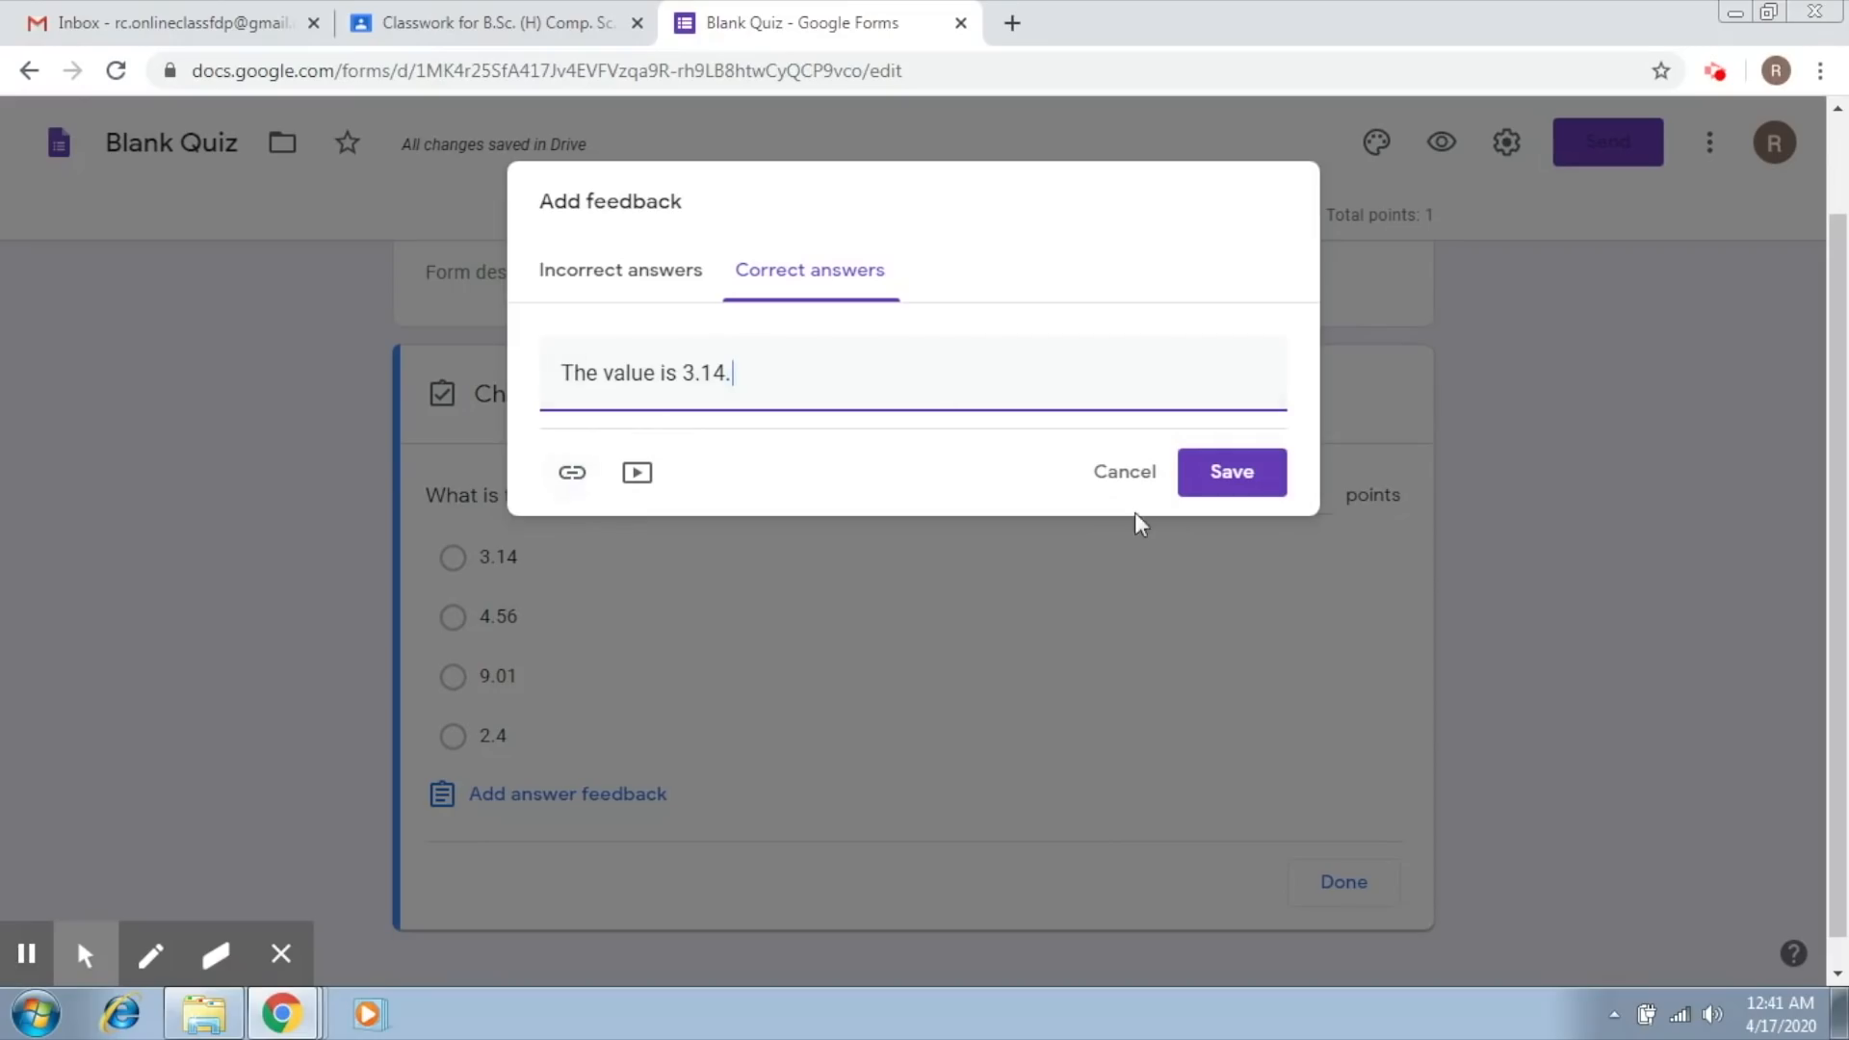
Step: Enter "The value actually is 3.14" as the feedback for incorrect answers and save the question's feedback
click(661, 271)
click(708, 363)
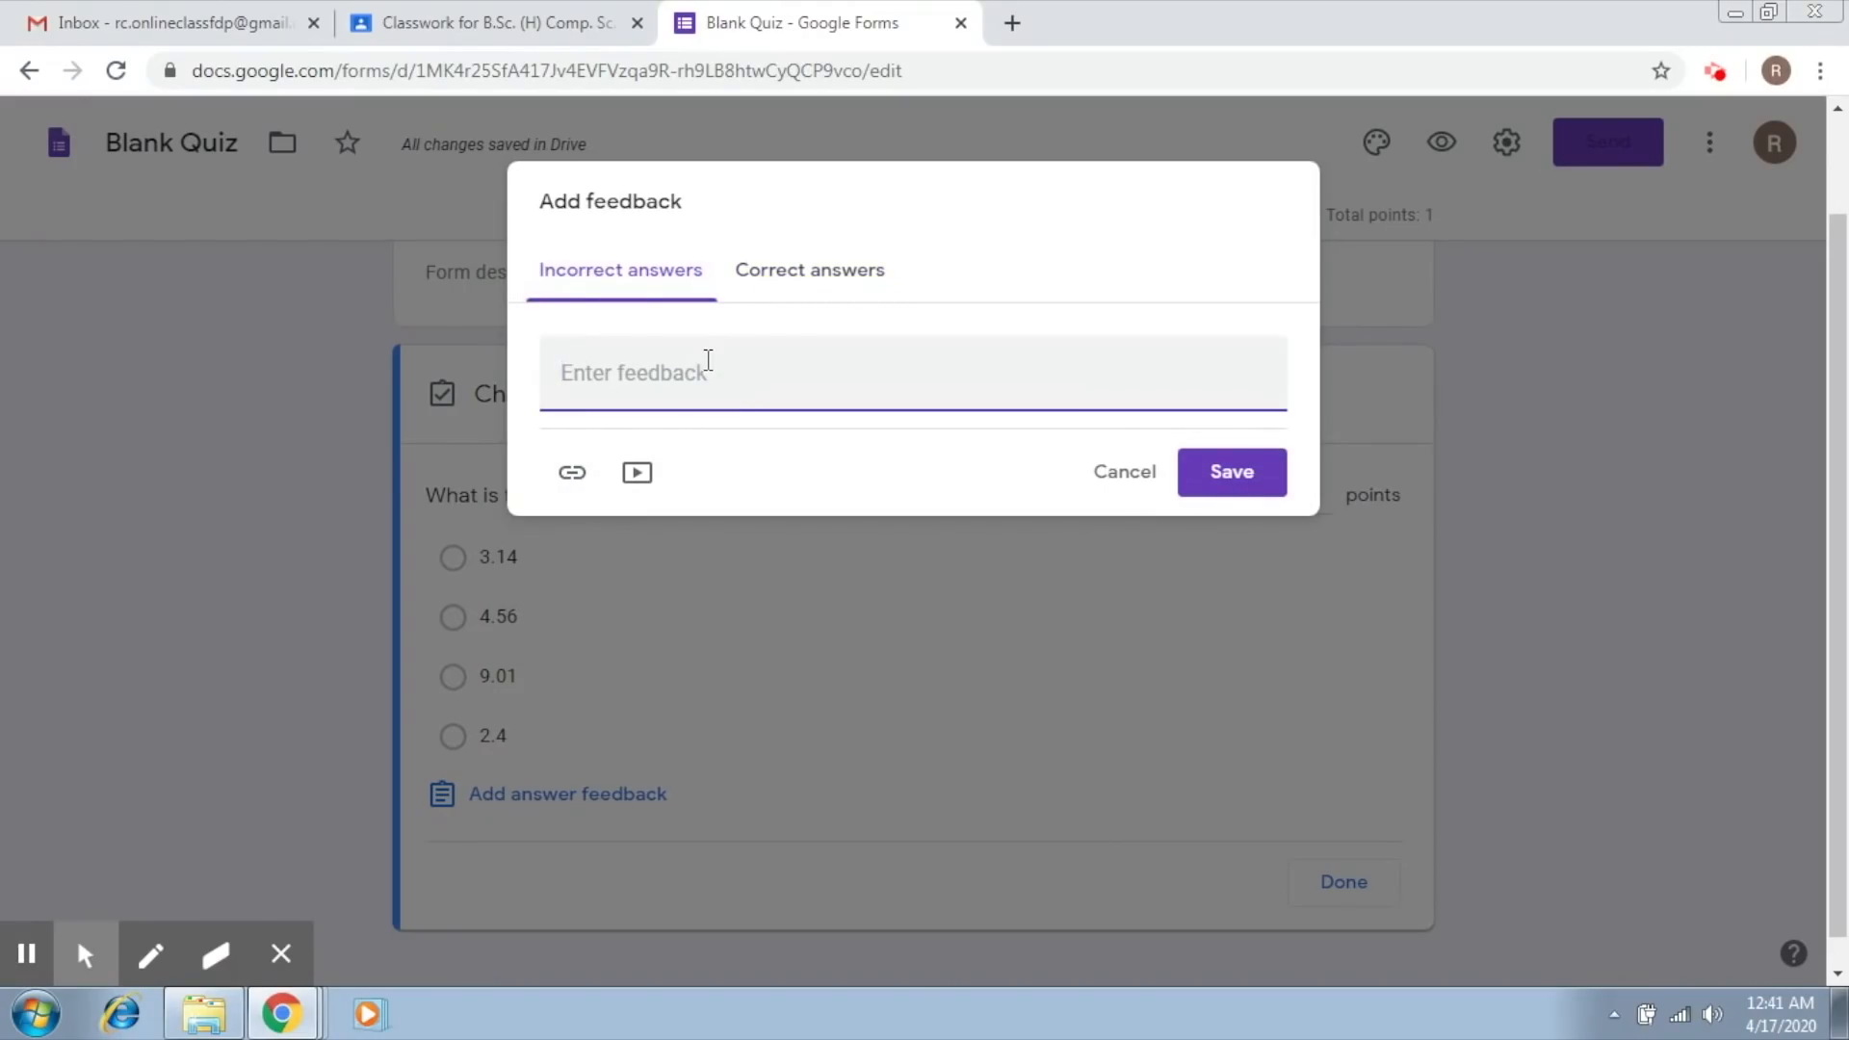
text(The value actually is 3.14)
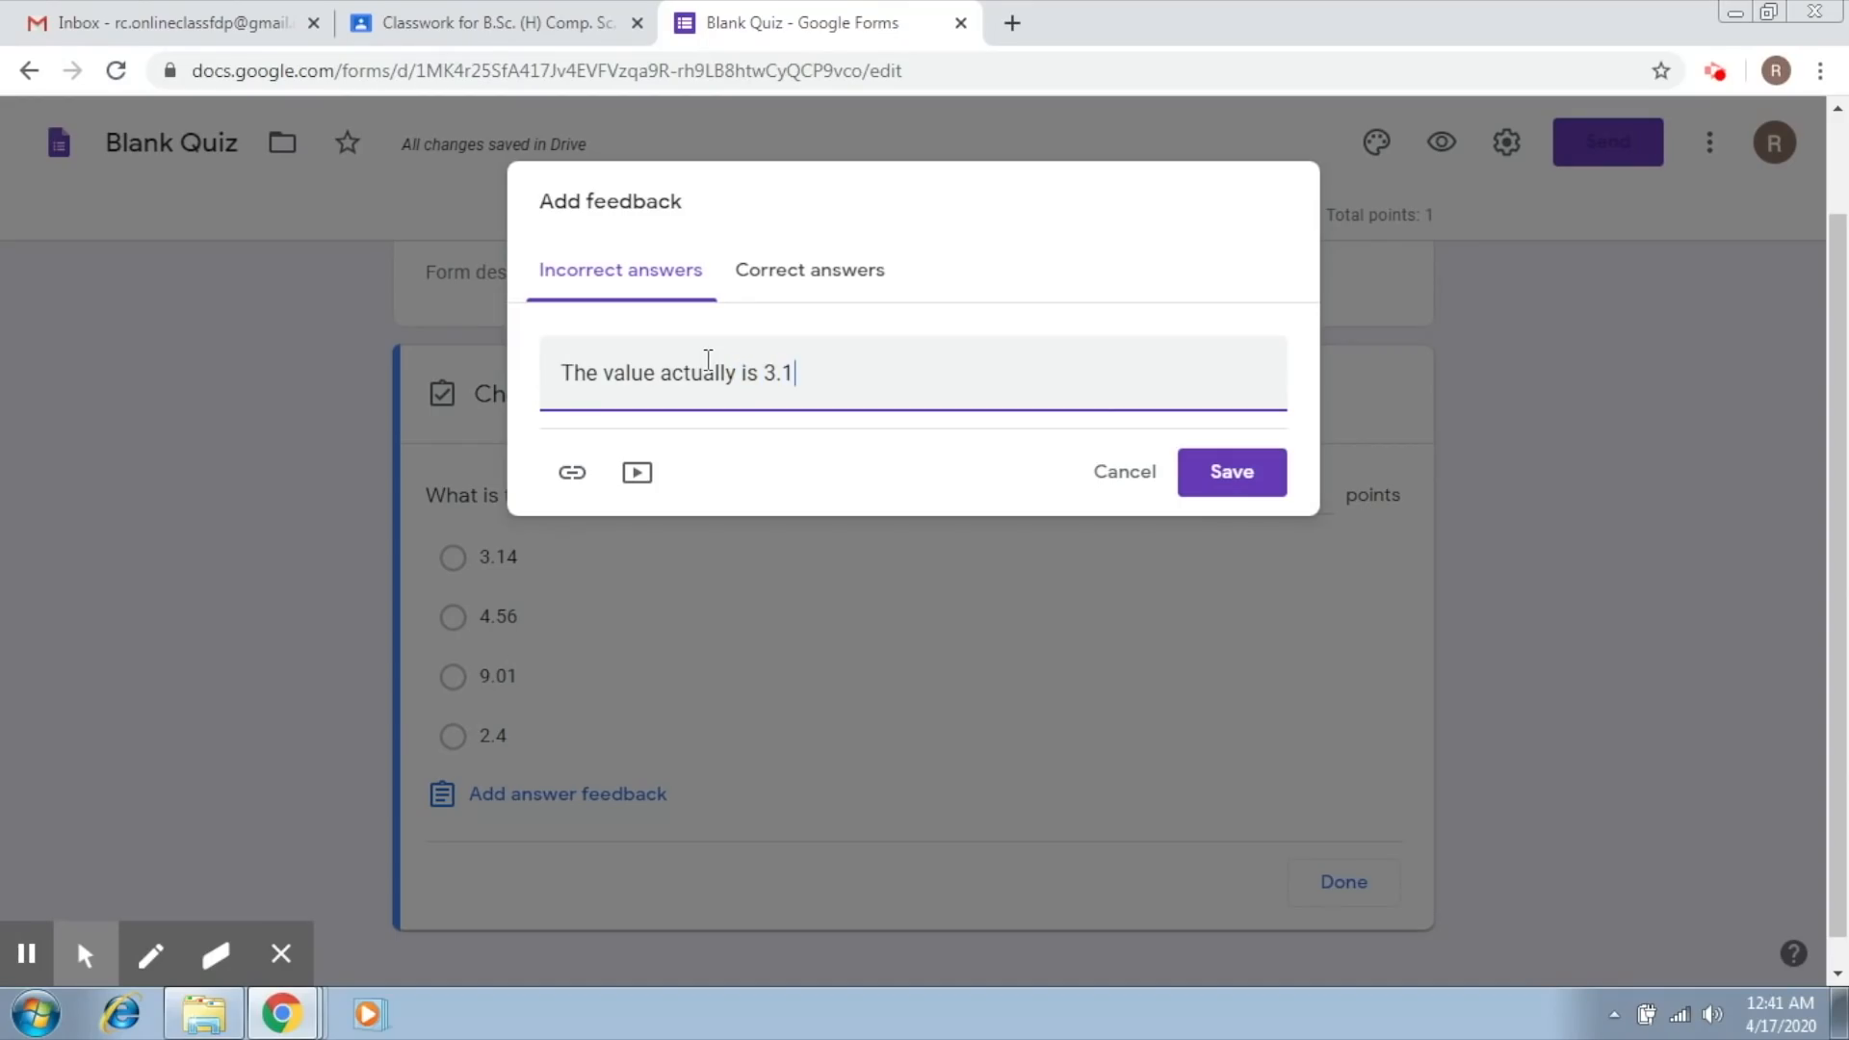
click(1231, 471)
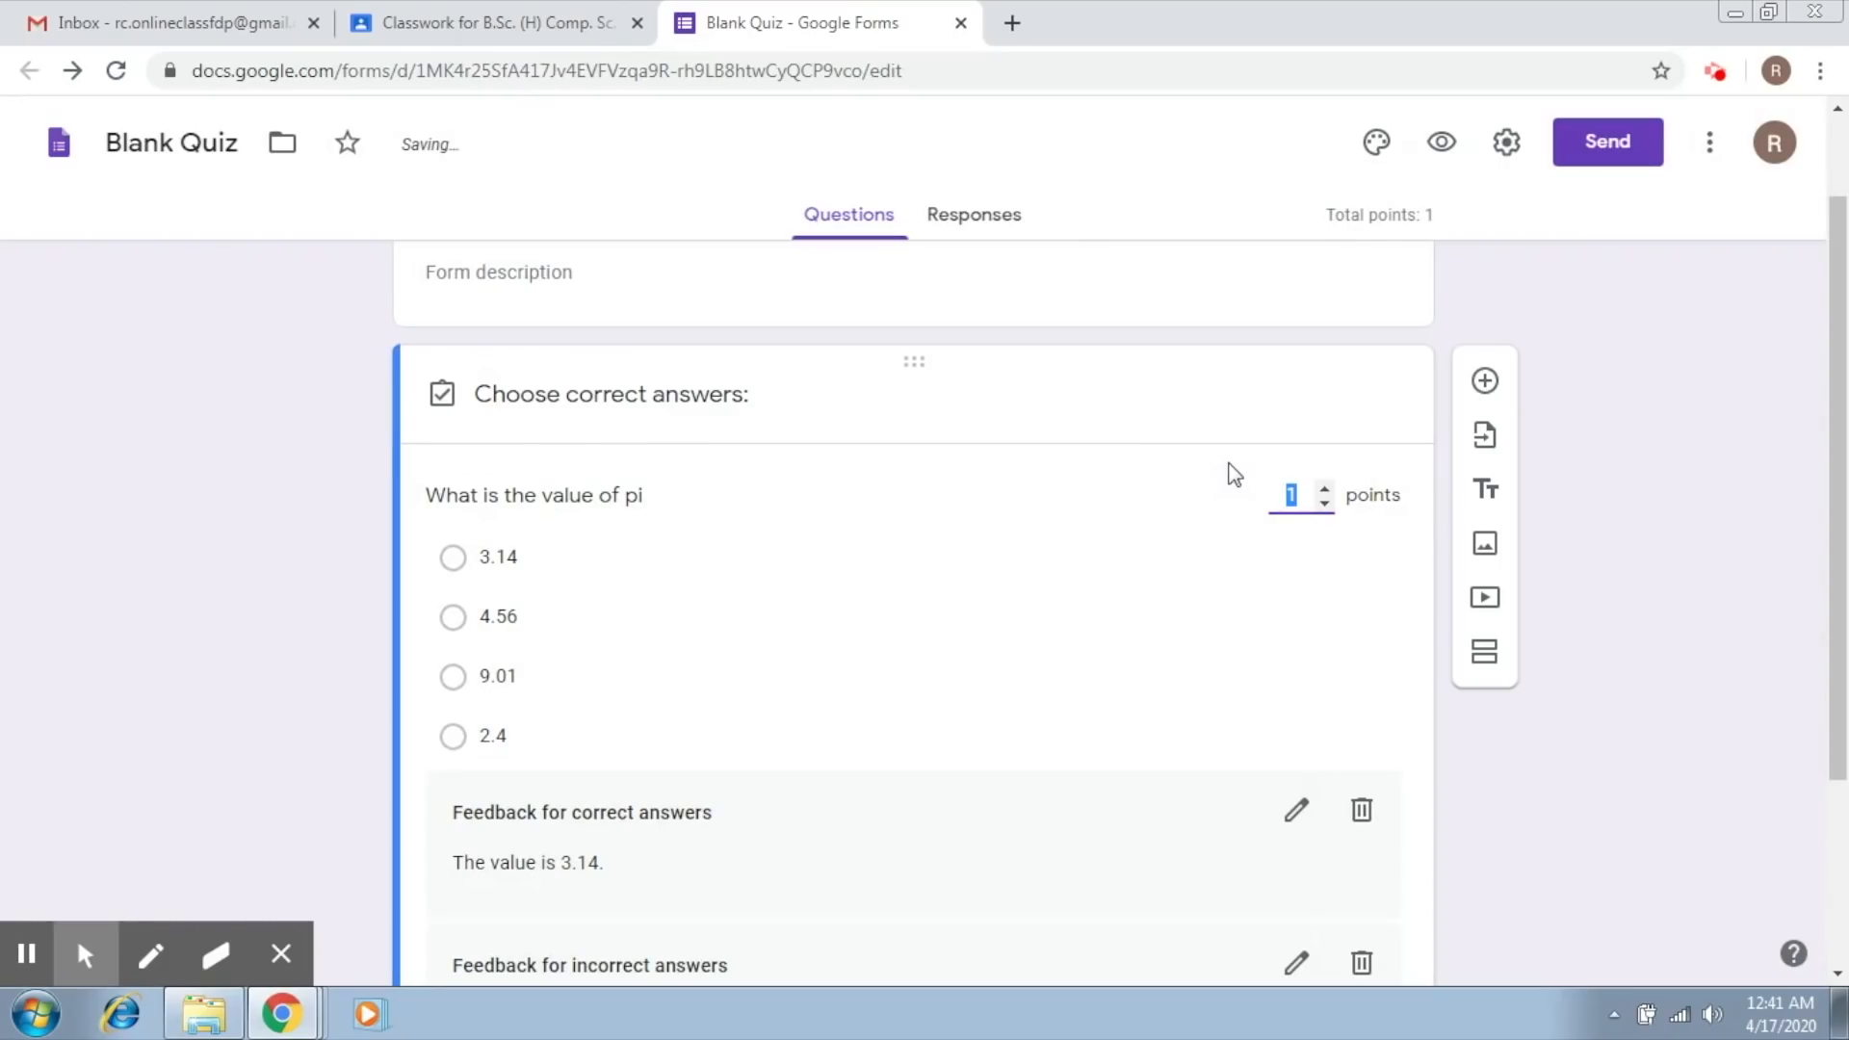
Step: Mark 3.14 as the correct answer of the pi question
drag(1829, 525, 1844, 443)
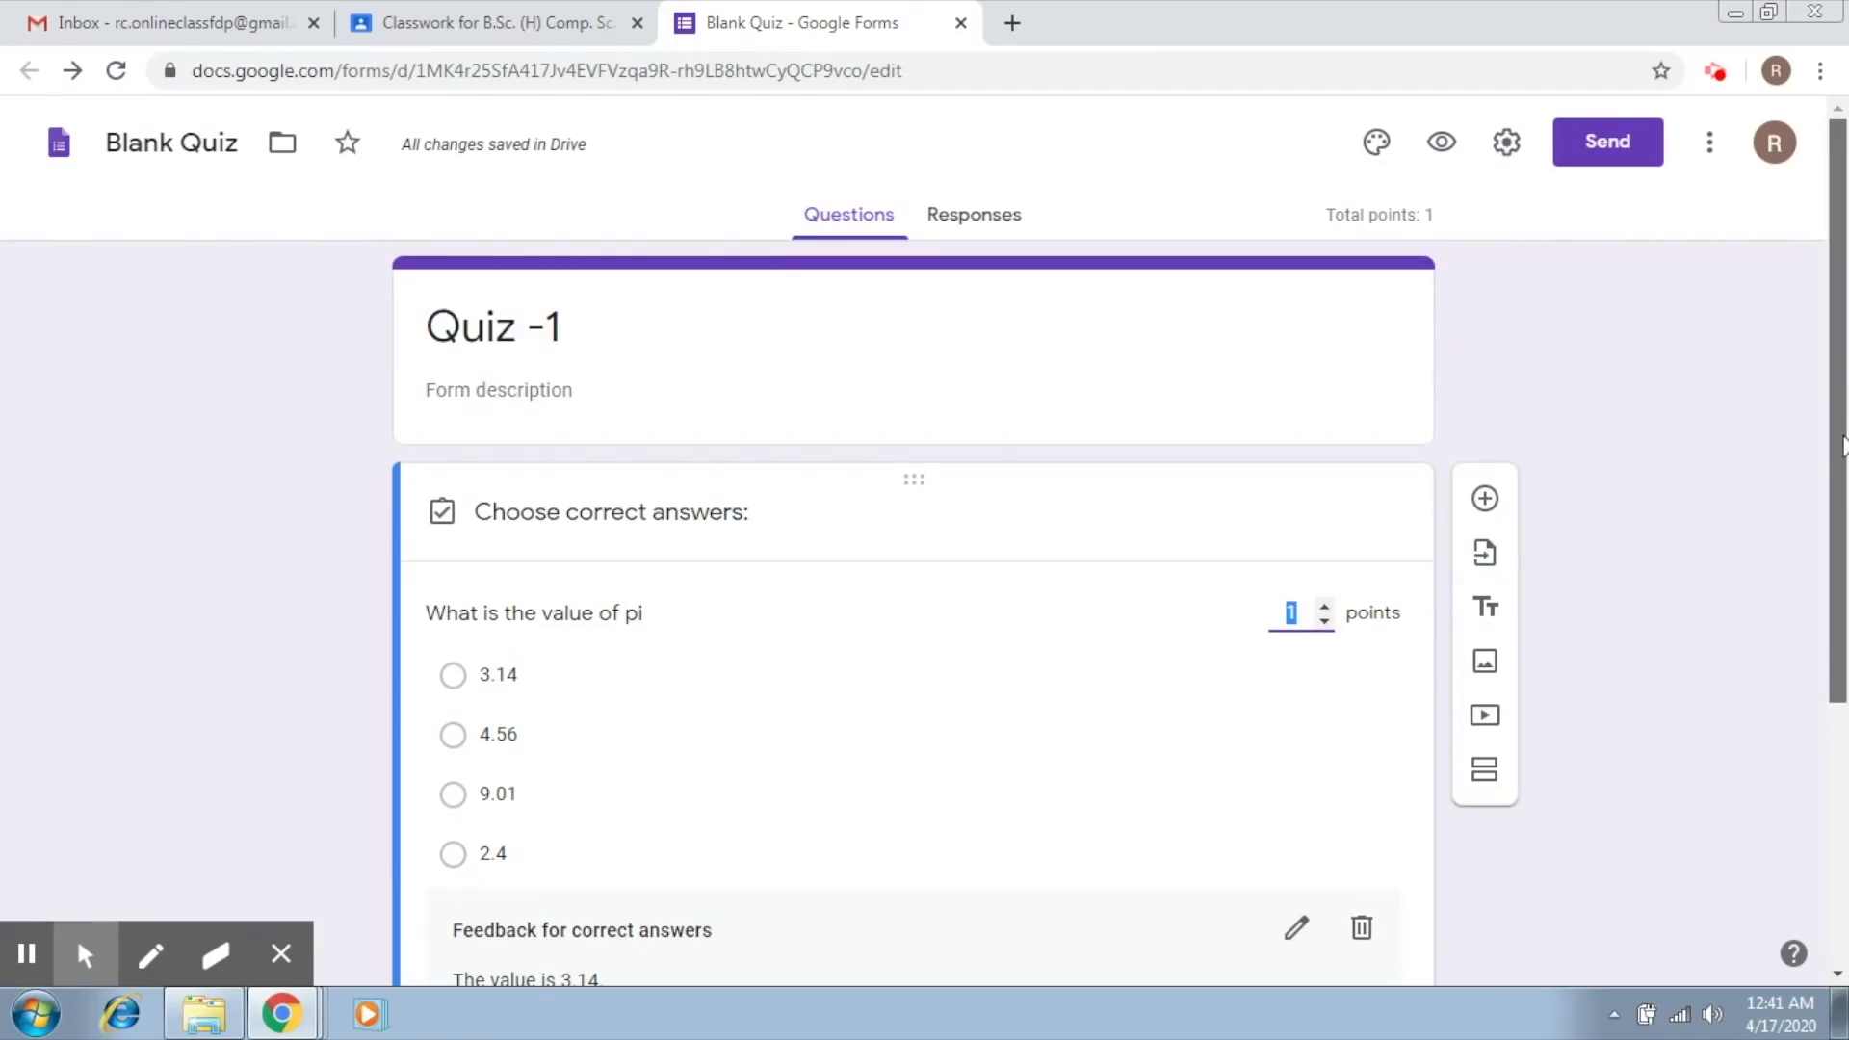
drag(1844, 448, 1844, 694)
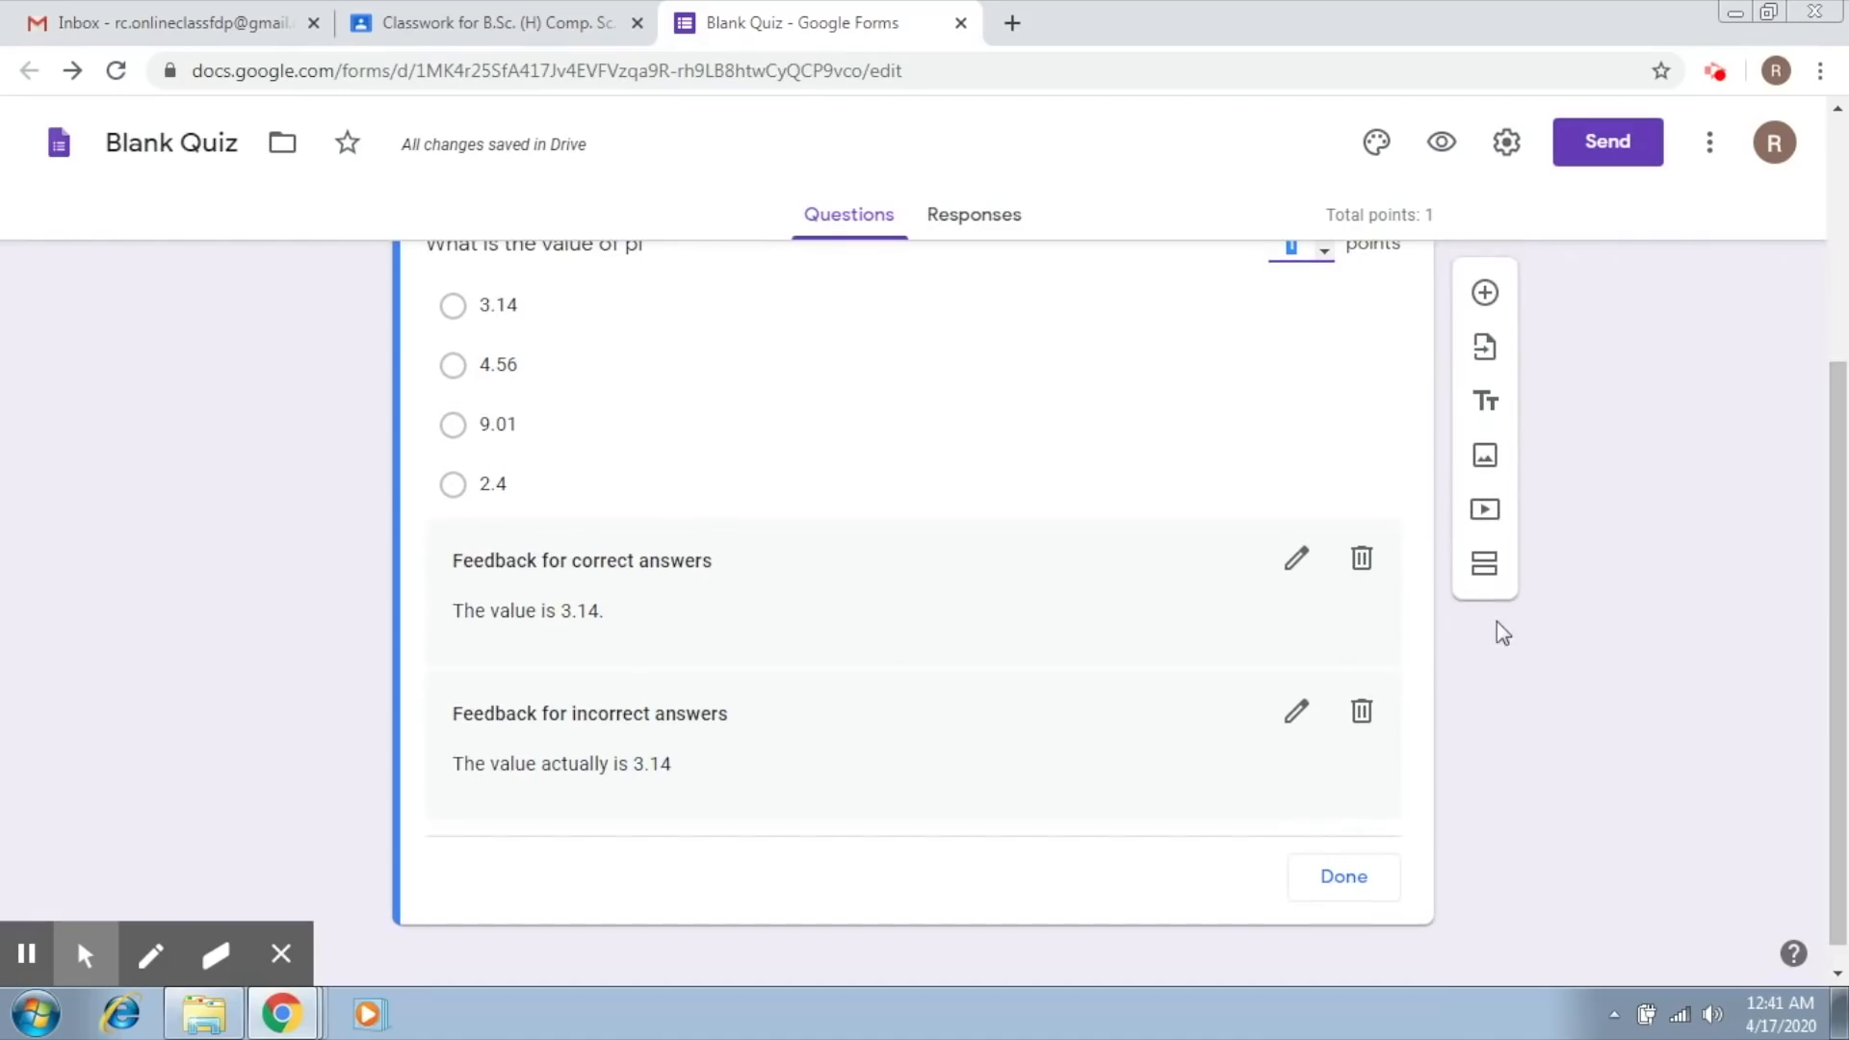
click(1242, 440)
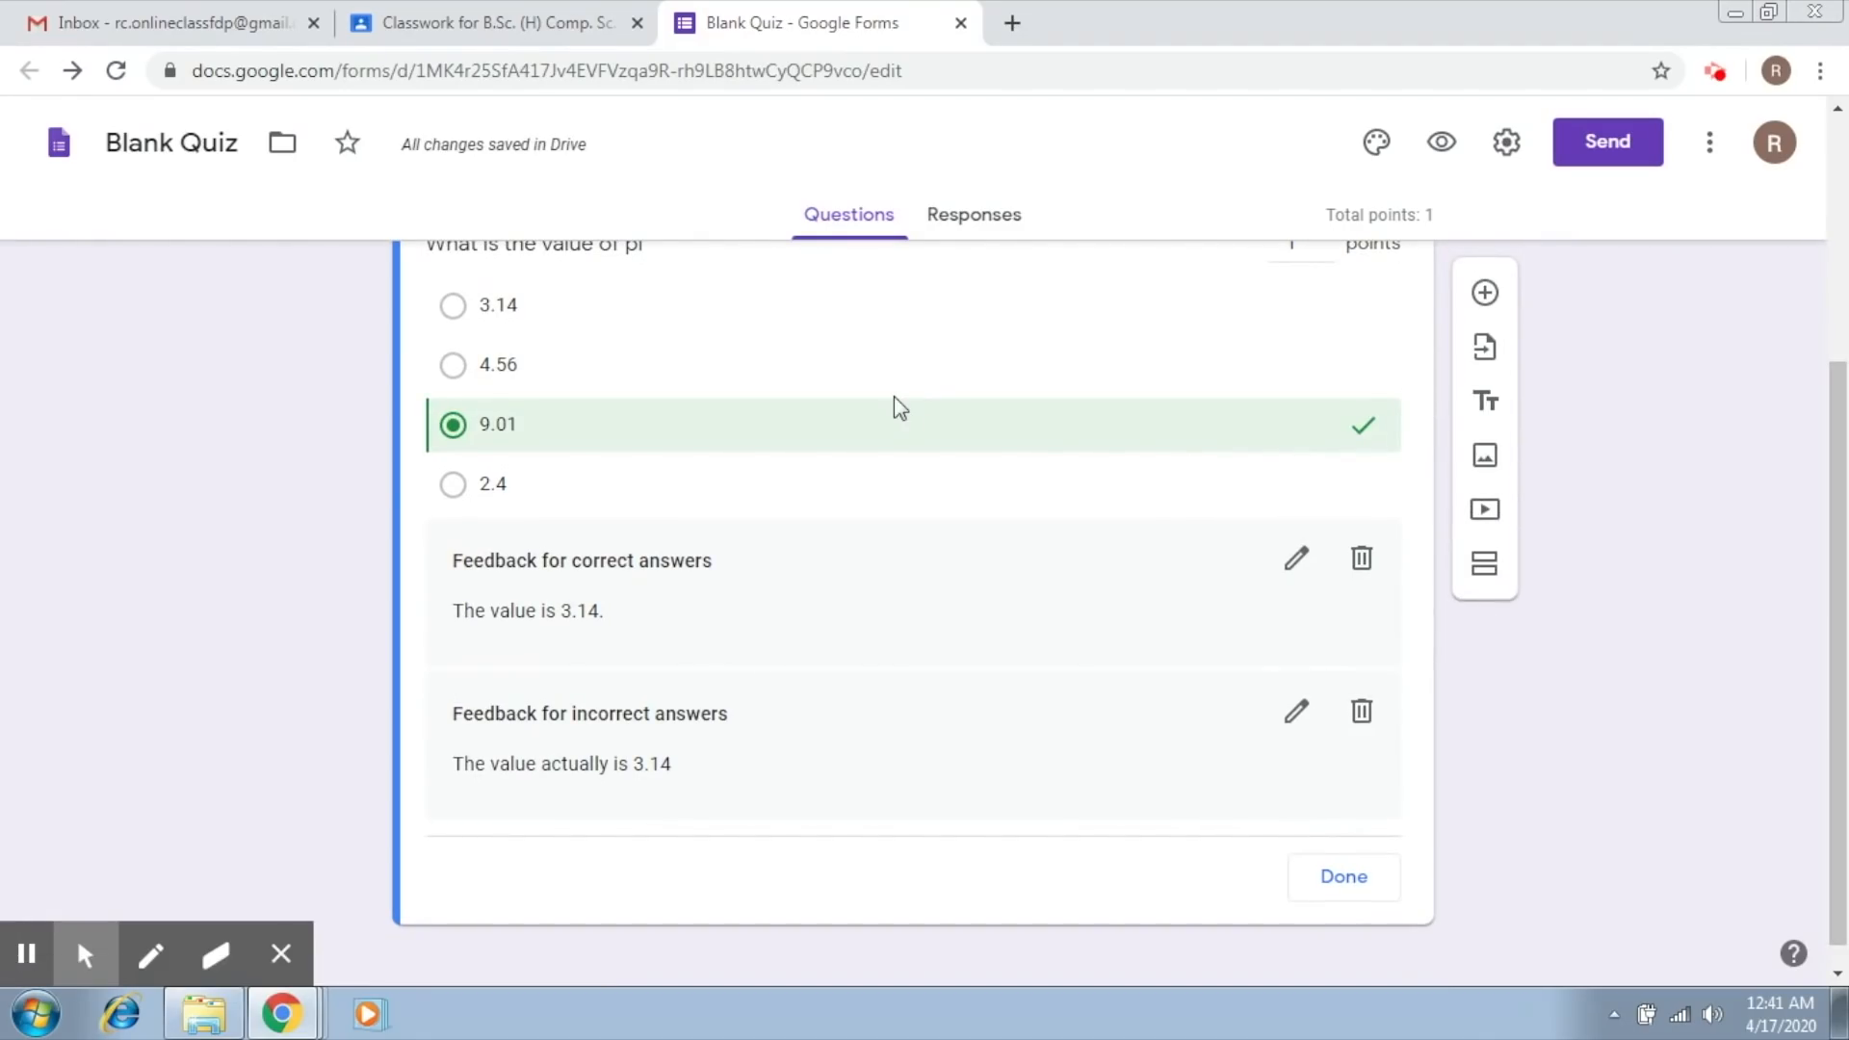
click(495, 314)
click(454, 425)
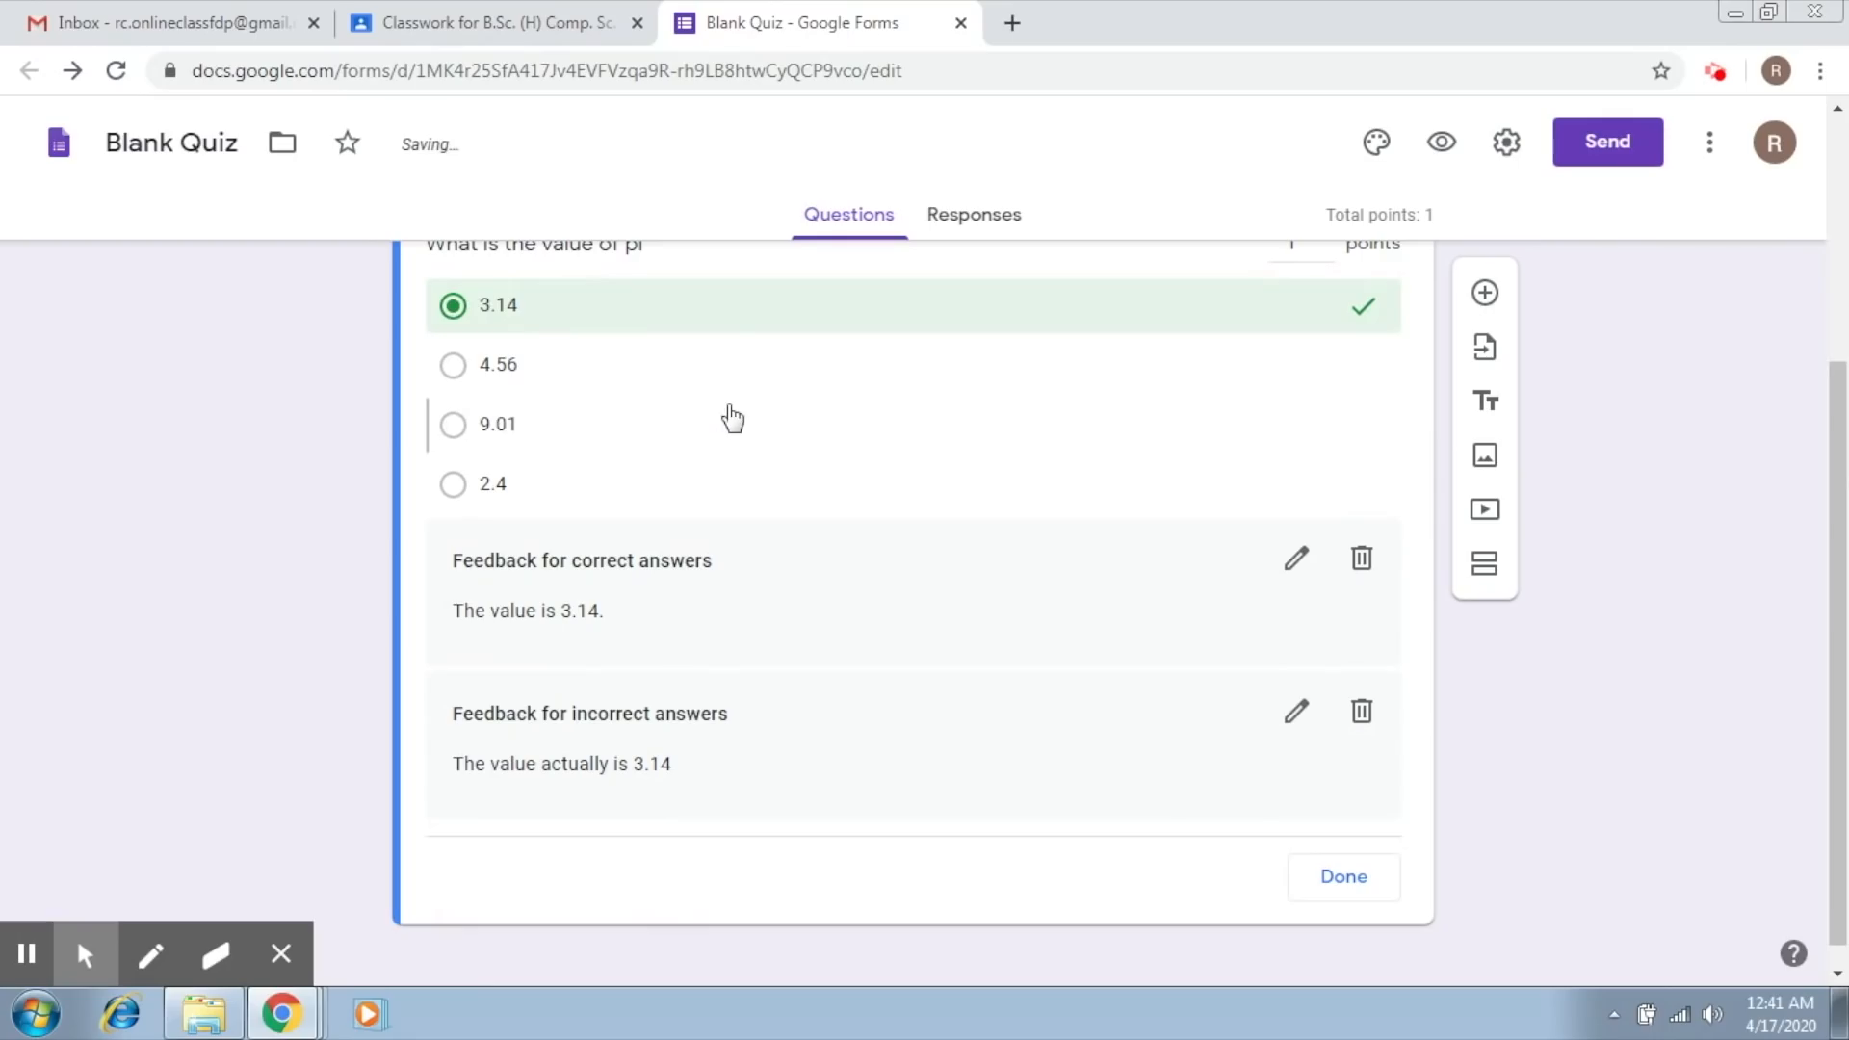
Step: Add a new blank question below the pi question
drag(1844, 482, 1846, 373)
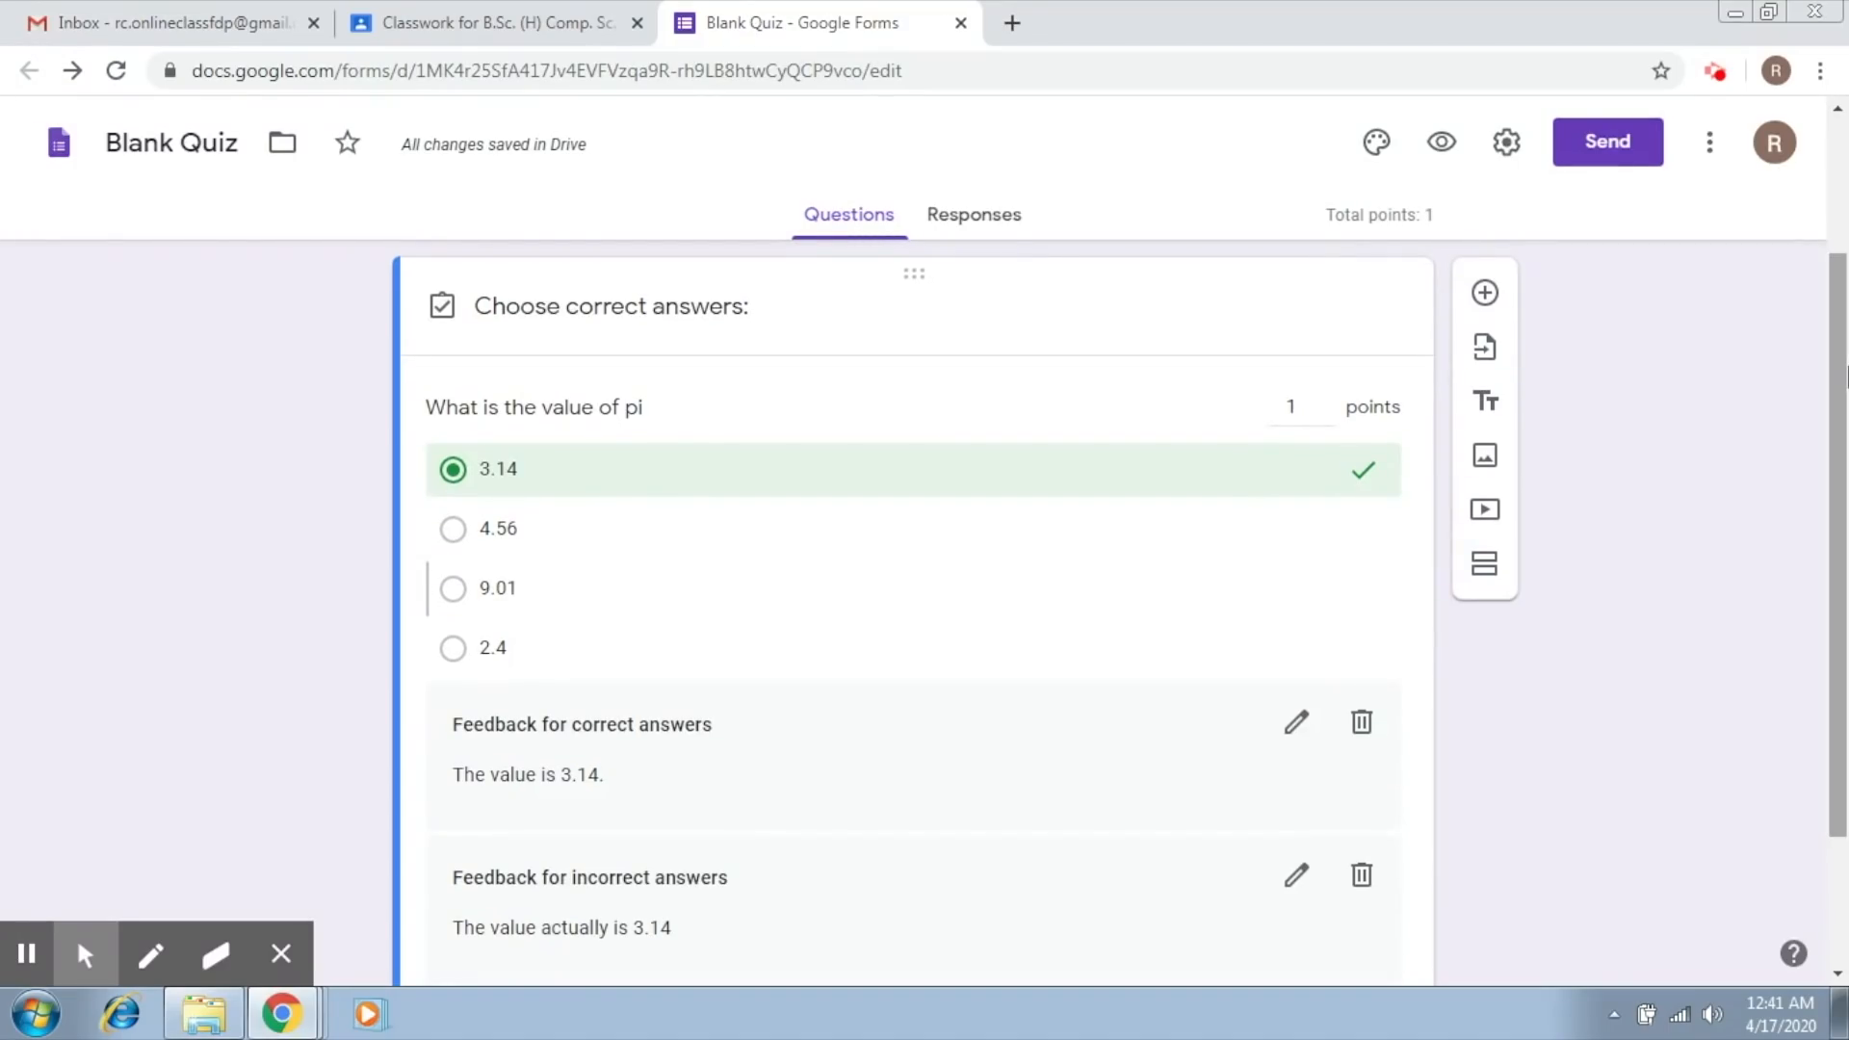
mouse_move(1846, 373)
mouse_down()
mouse_move(1846, 246)
mouse_move(1846, 356)
mouse_up()
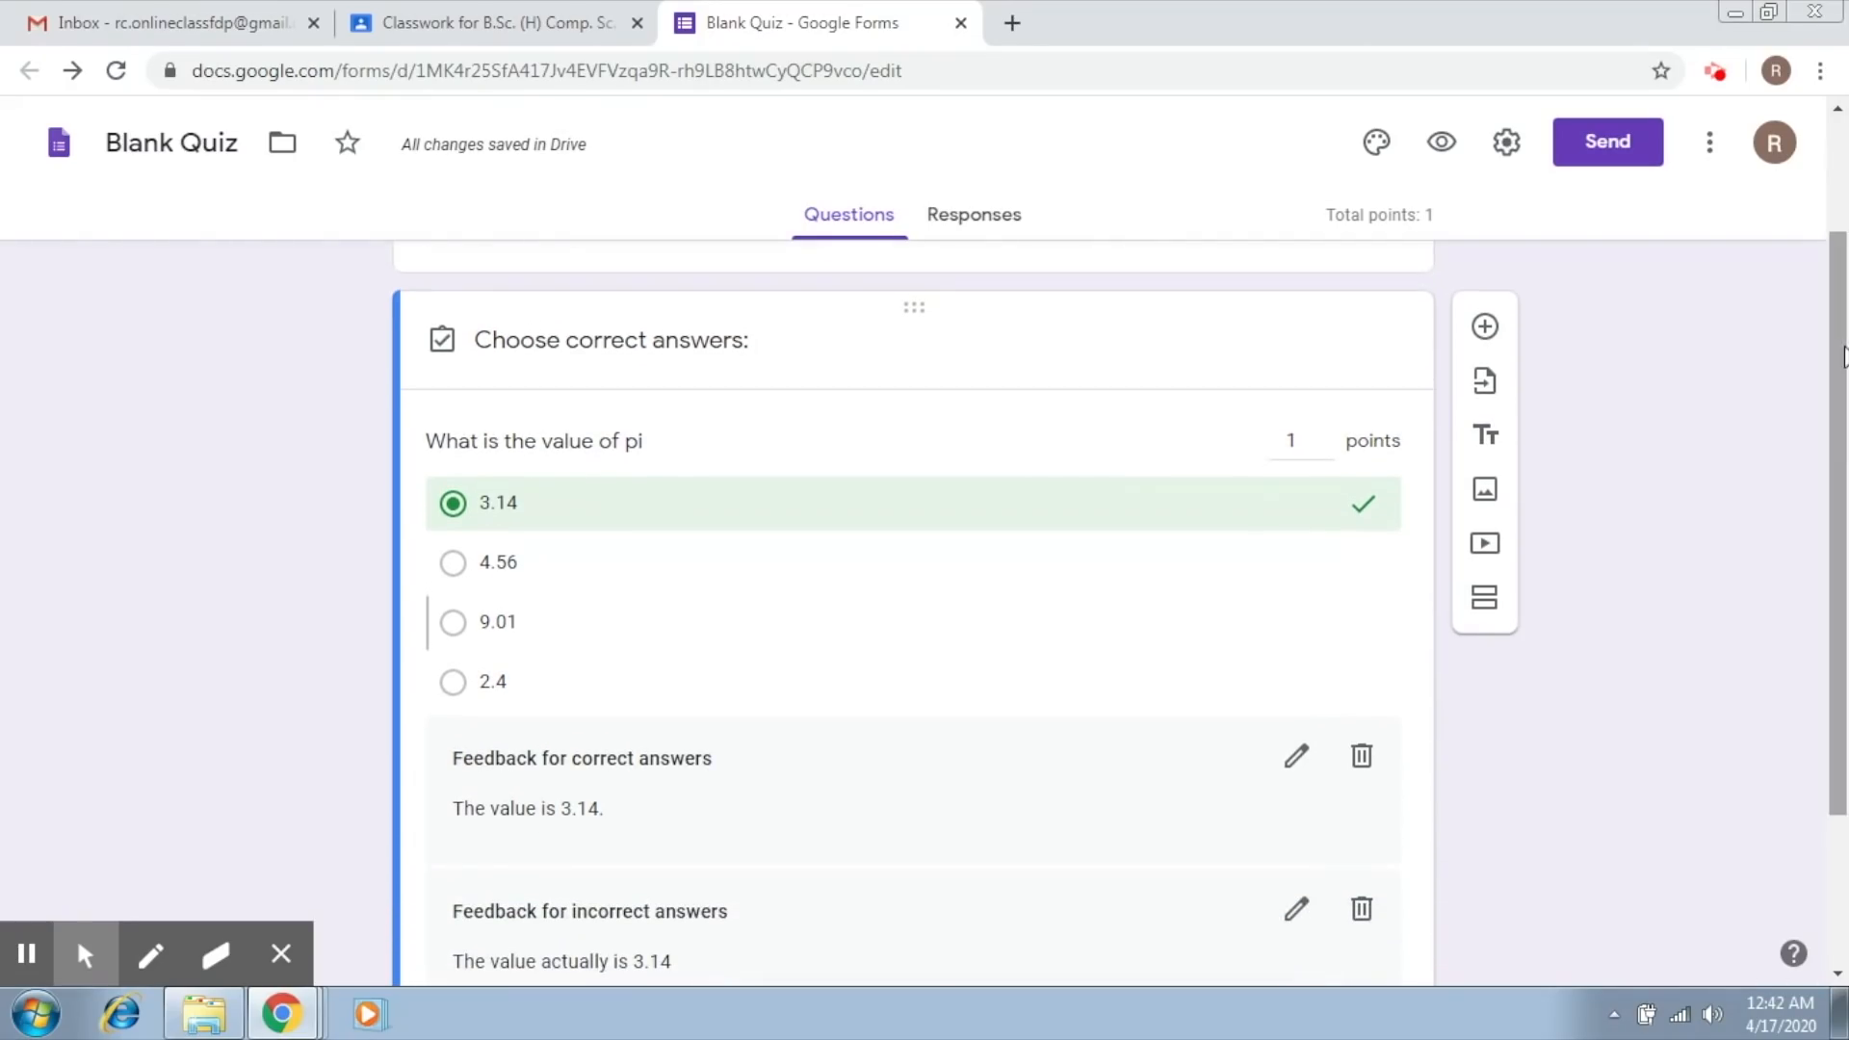
click(1486, 326)
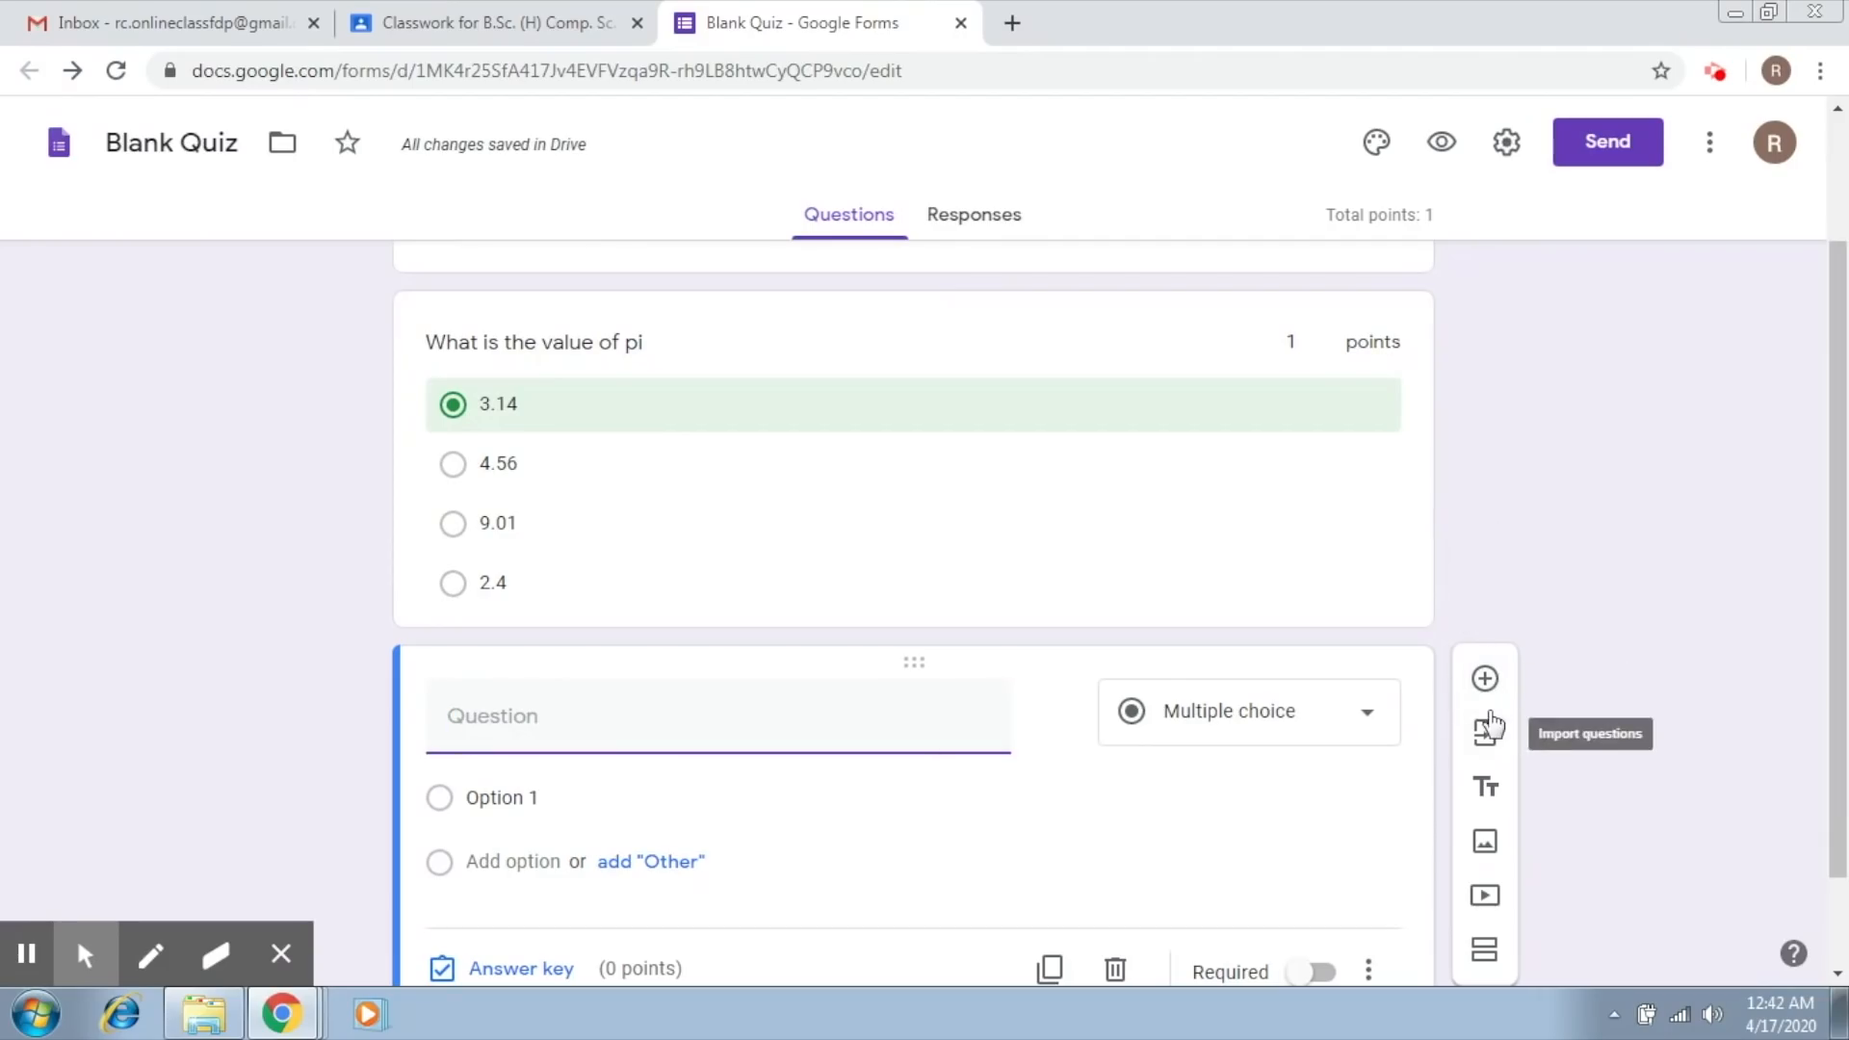
scroll(1841, 674, down, 2)
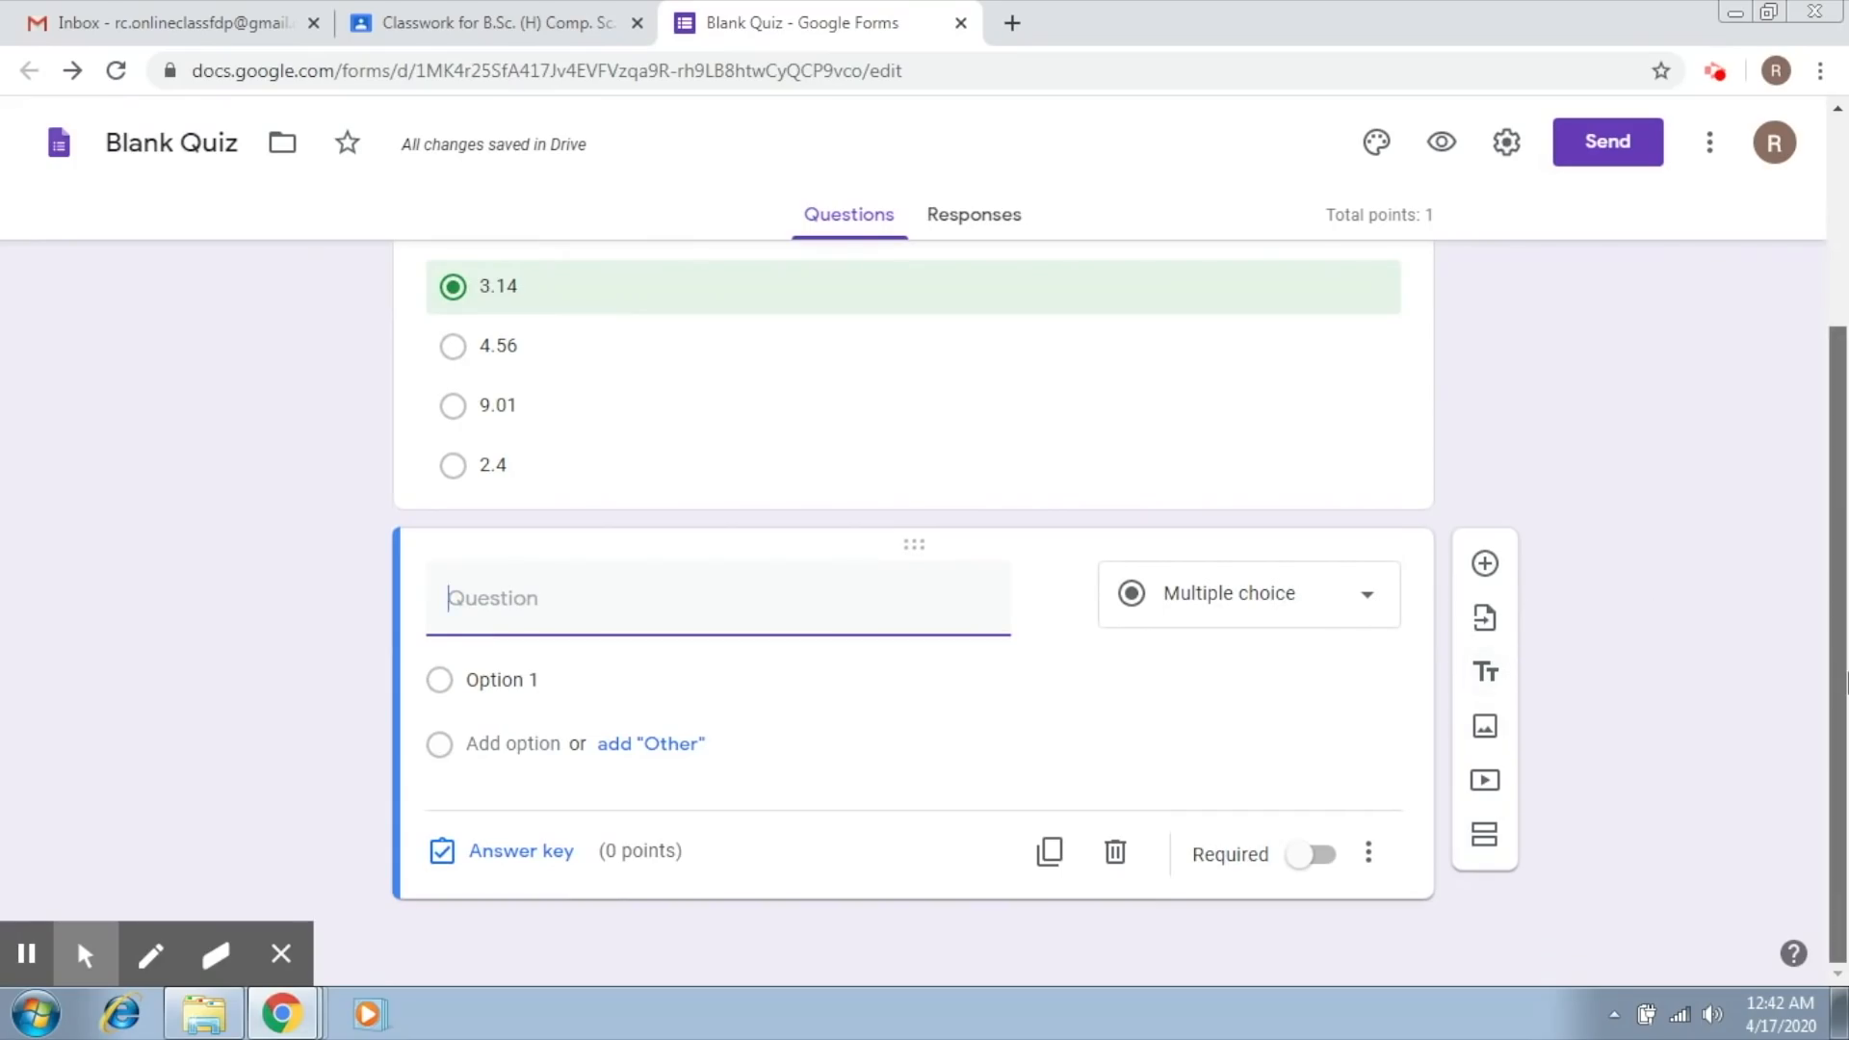
Step: Return to the pi question, close its answer key, dismiss the recording notice and make the question required
drag(1837, 674, 1838, 461)
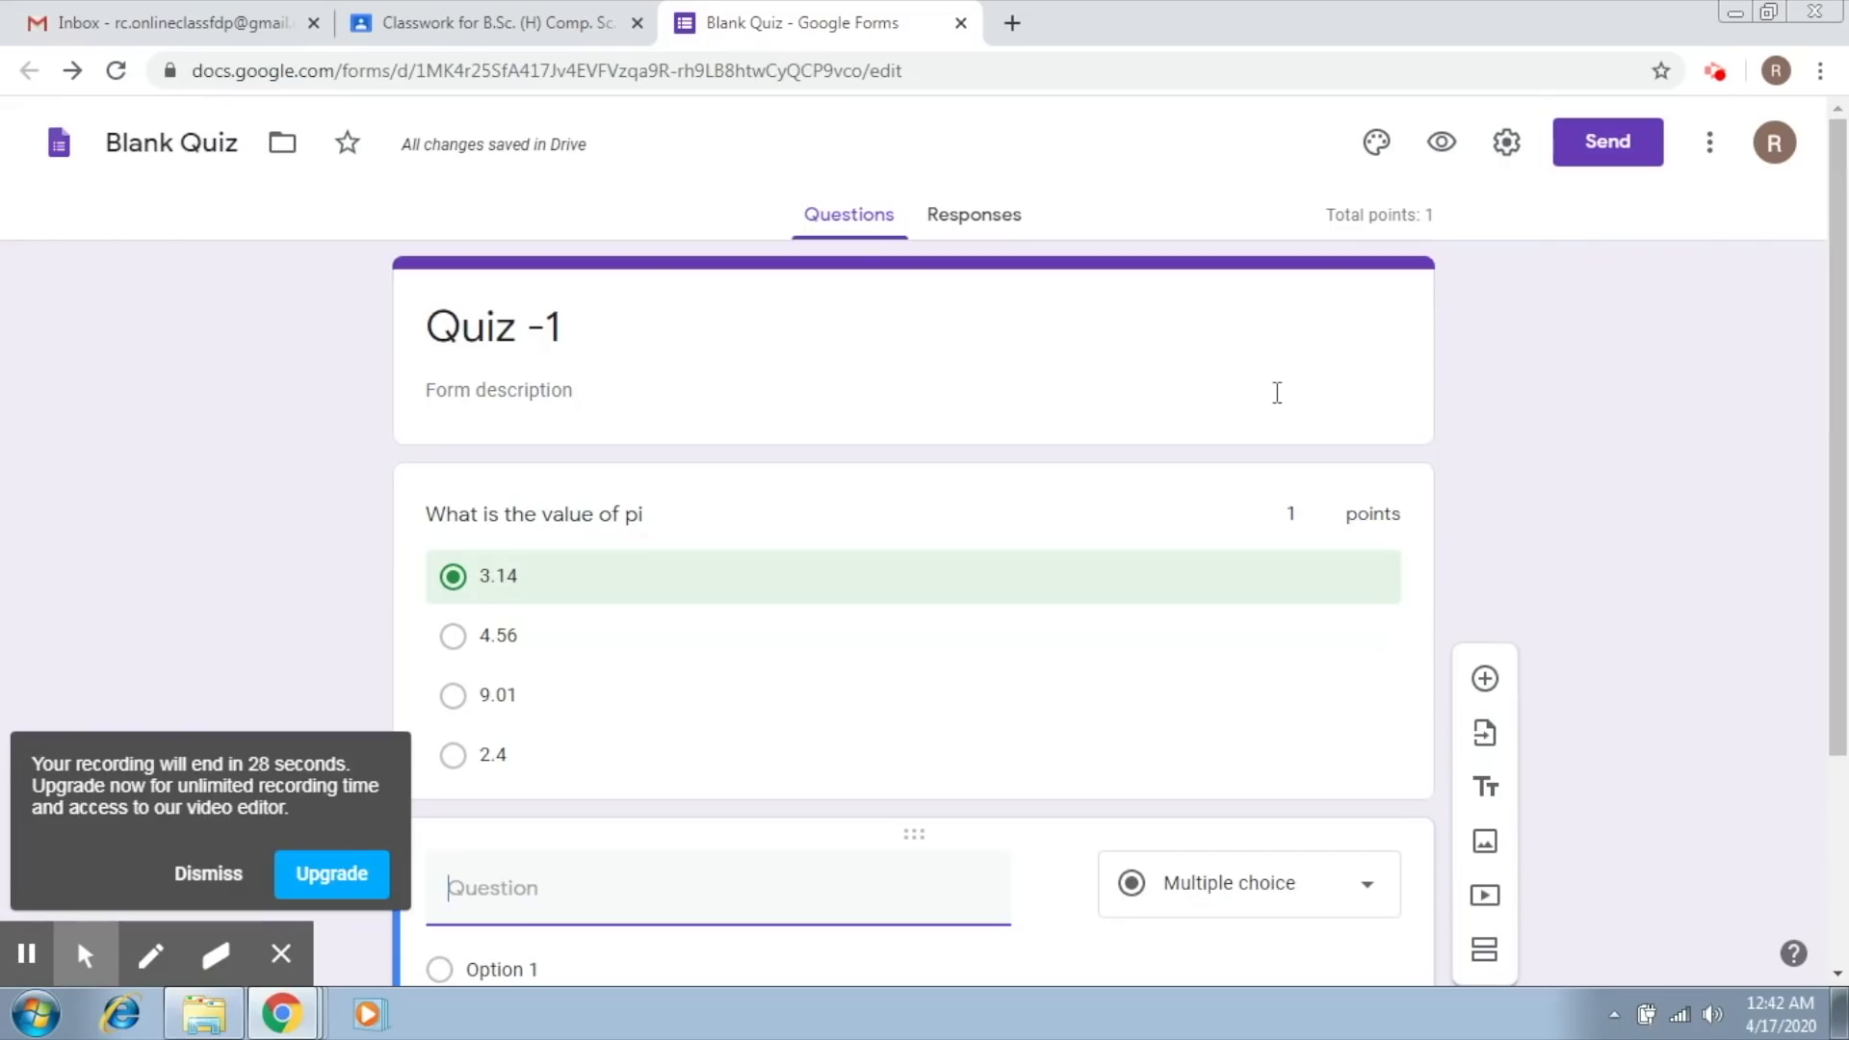
click(1131, 540)
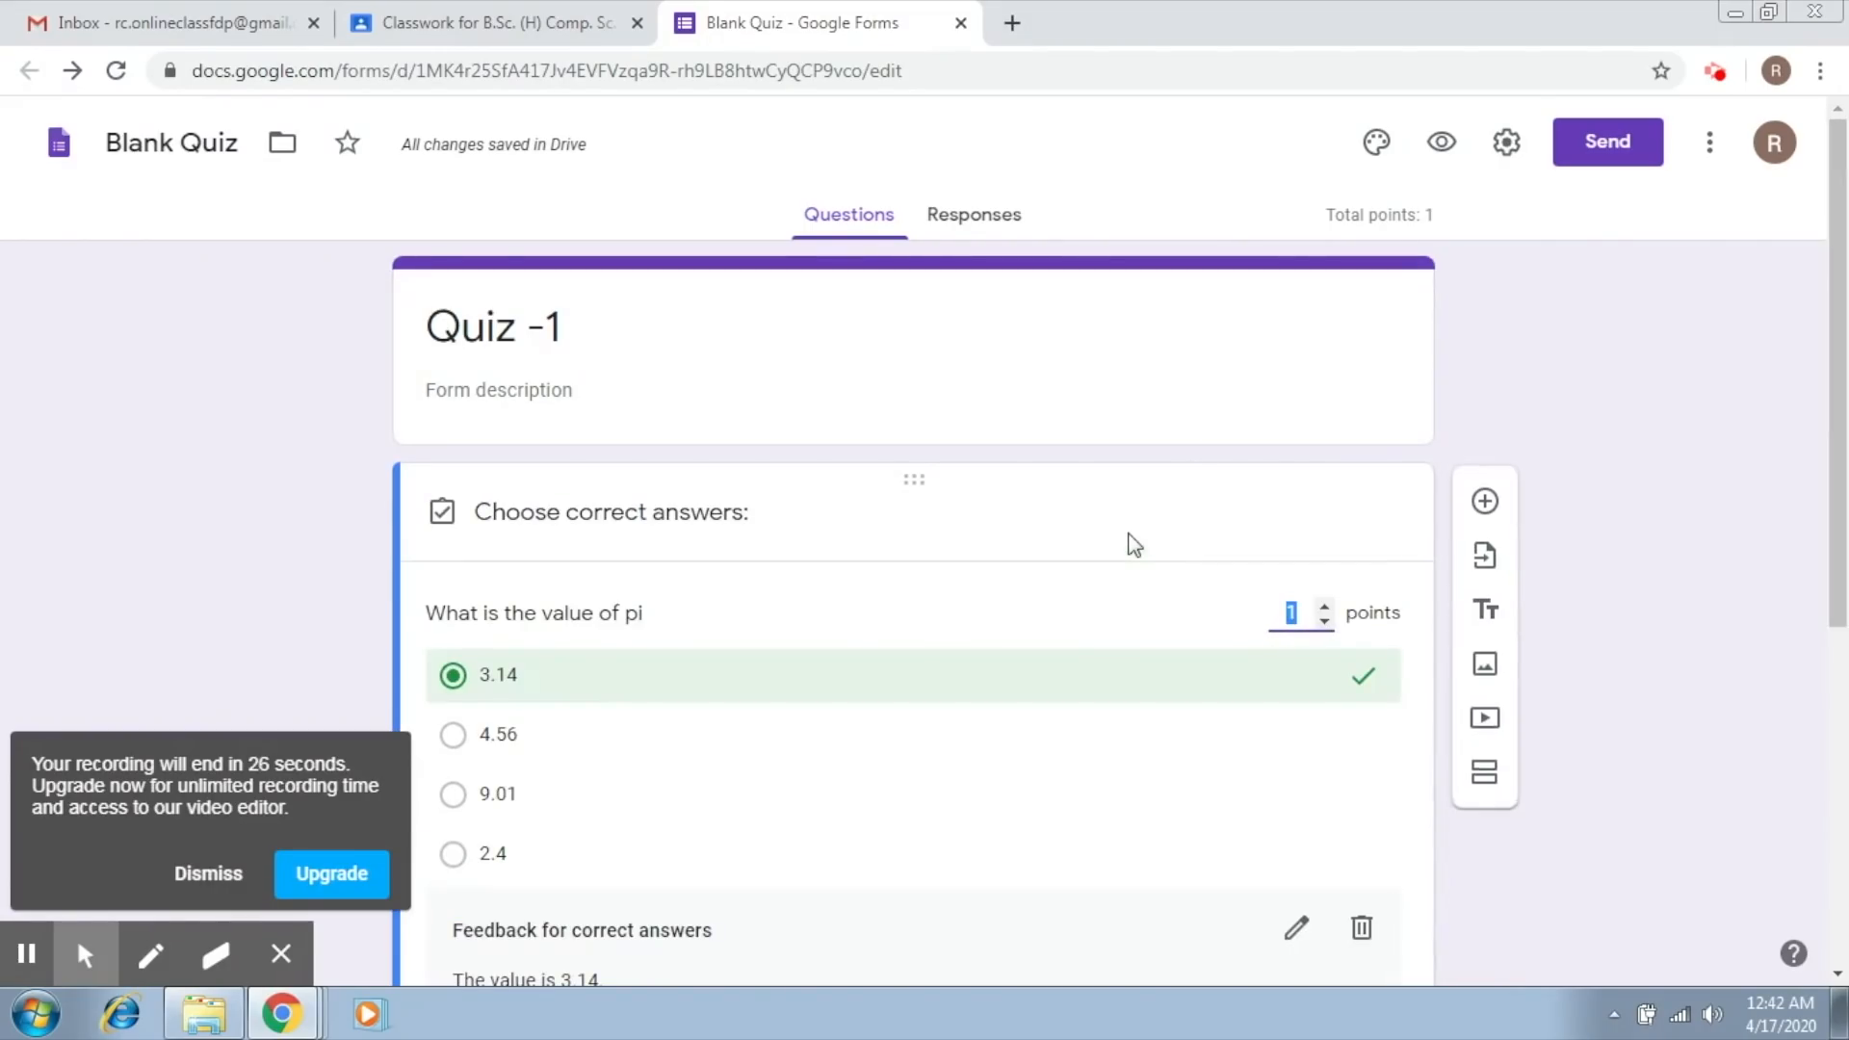
drag(1846, 373, 1846, 634)
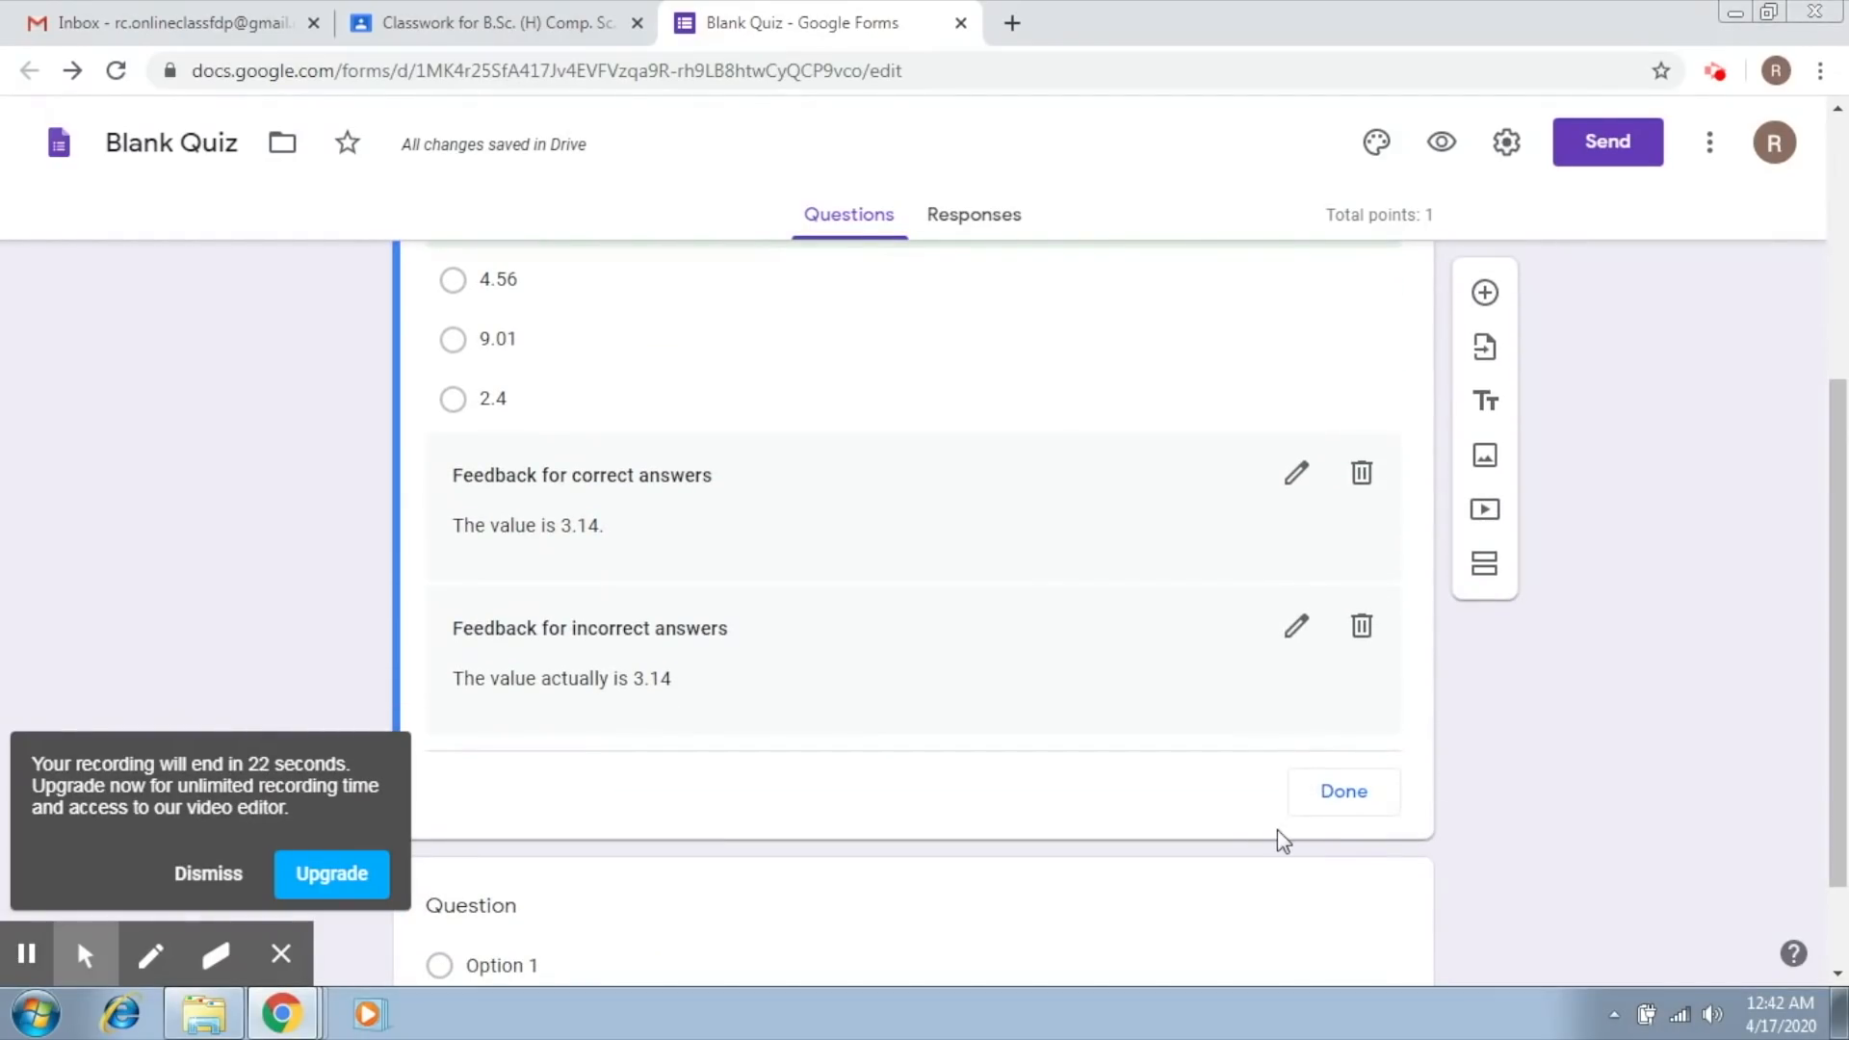
click(1337, 796)
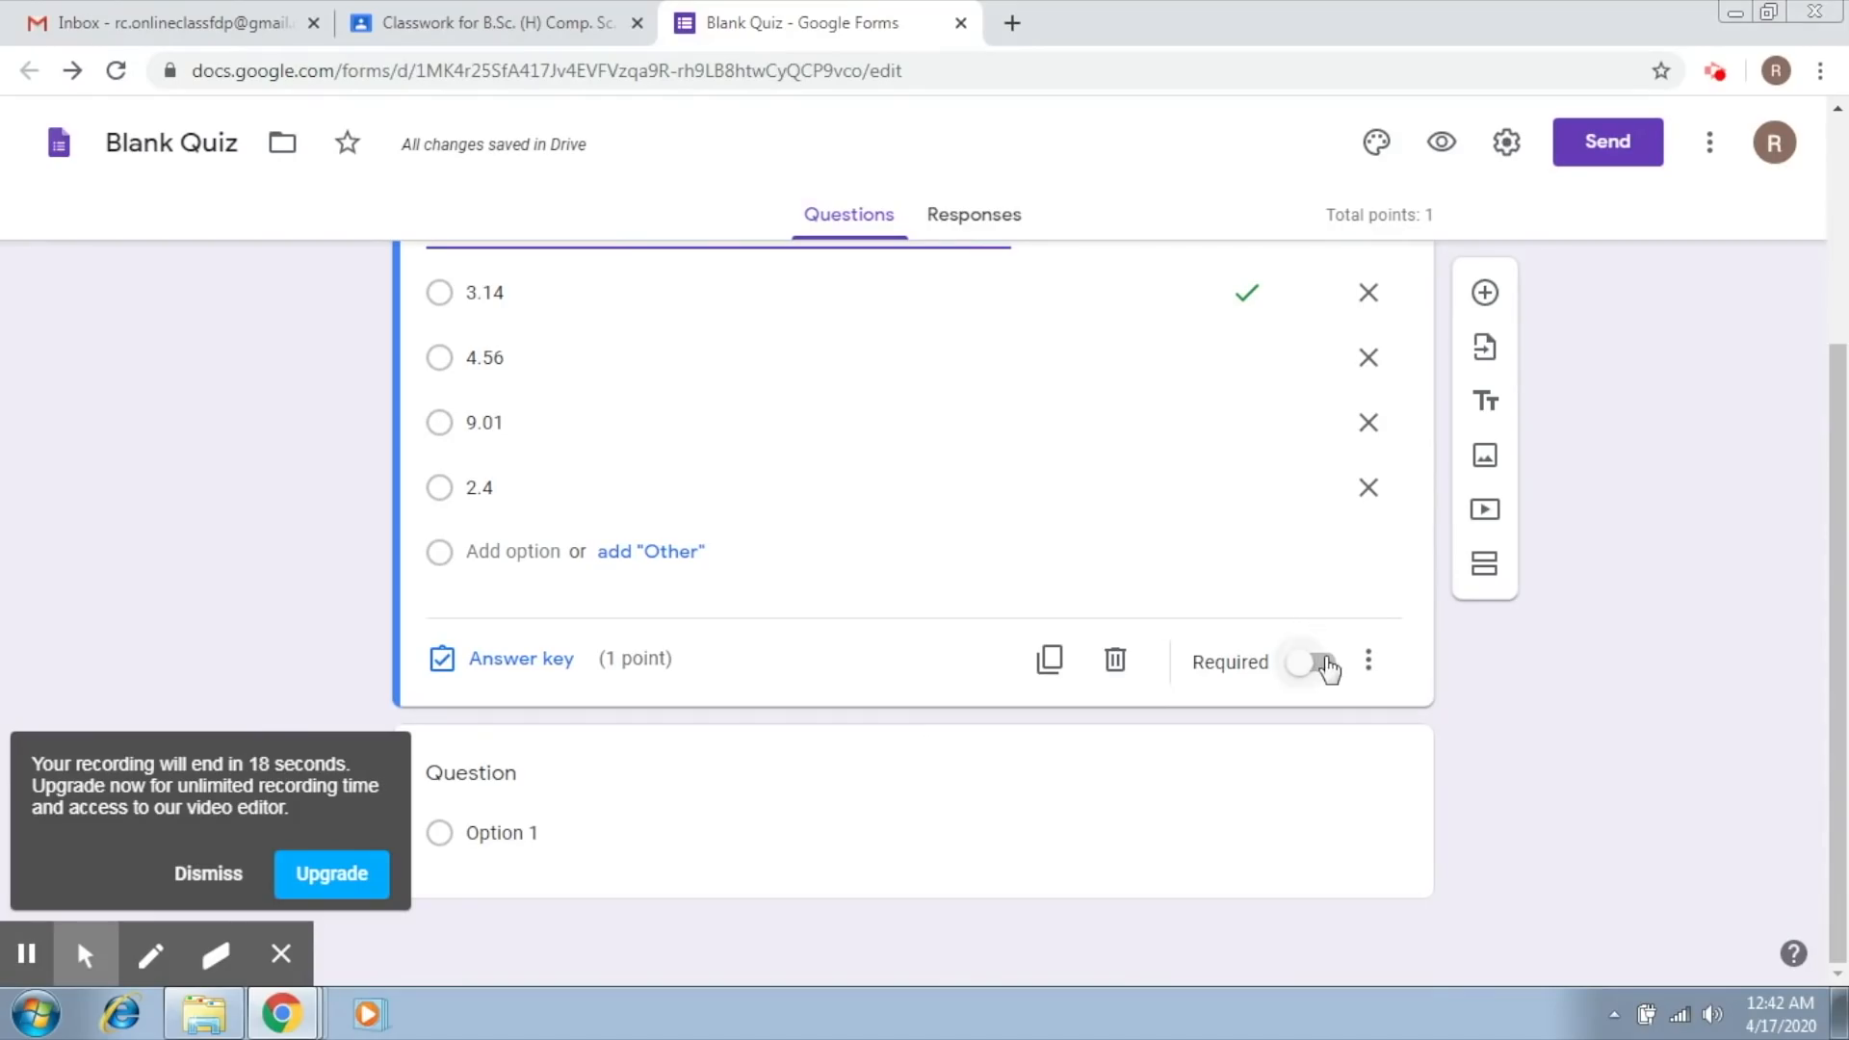
click(229, 871)
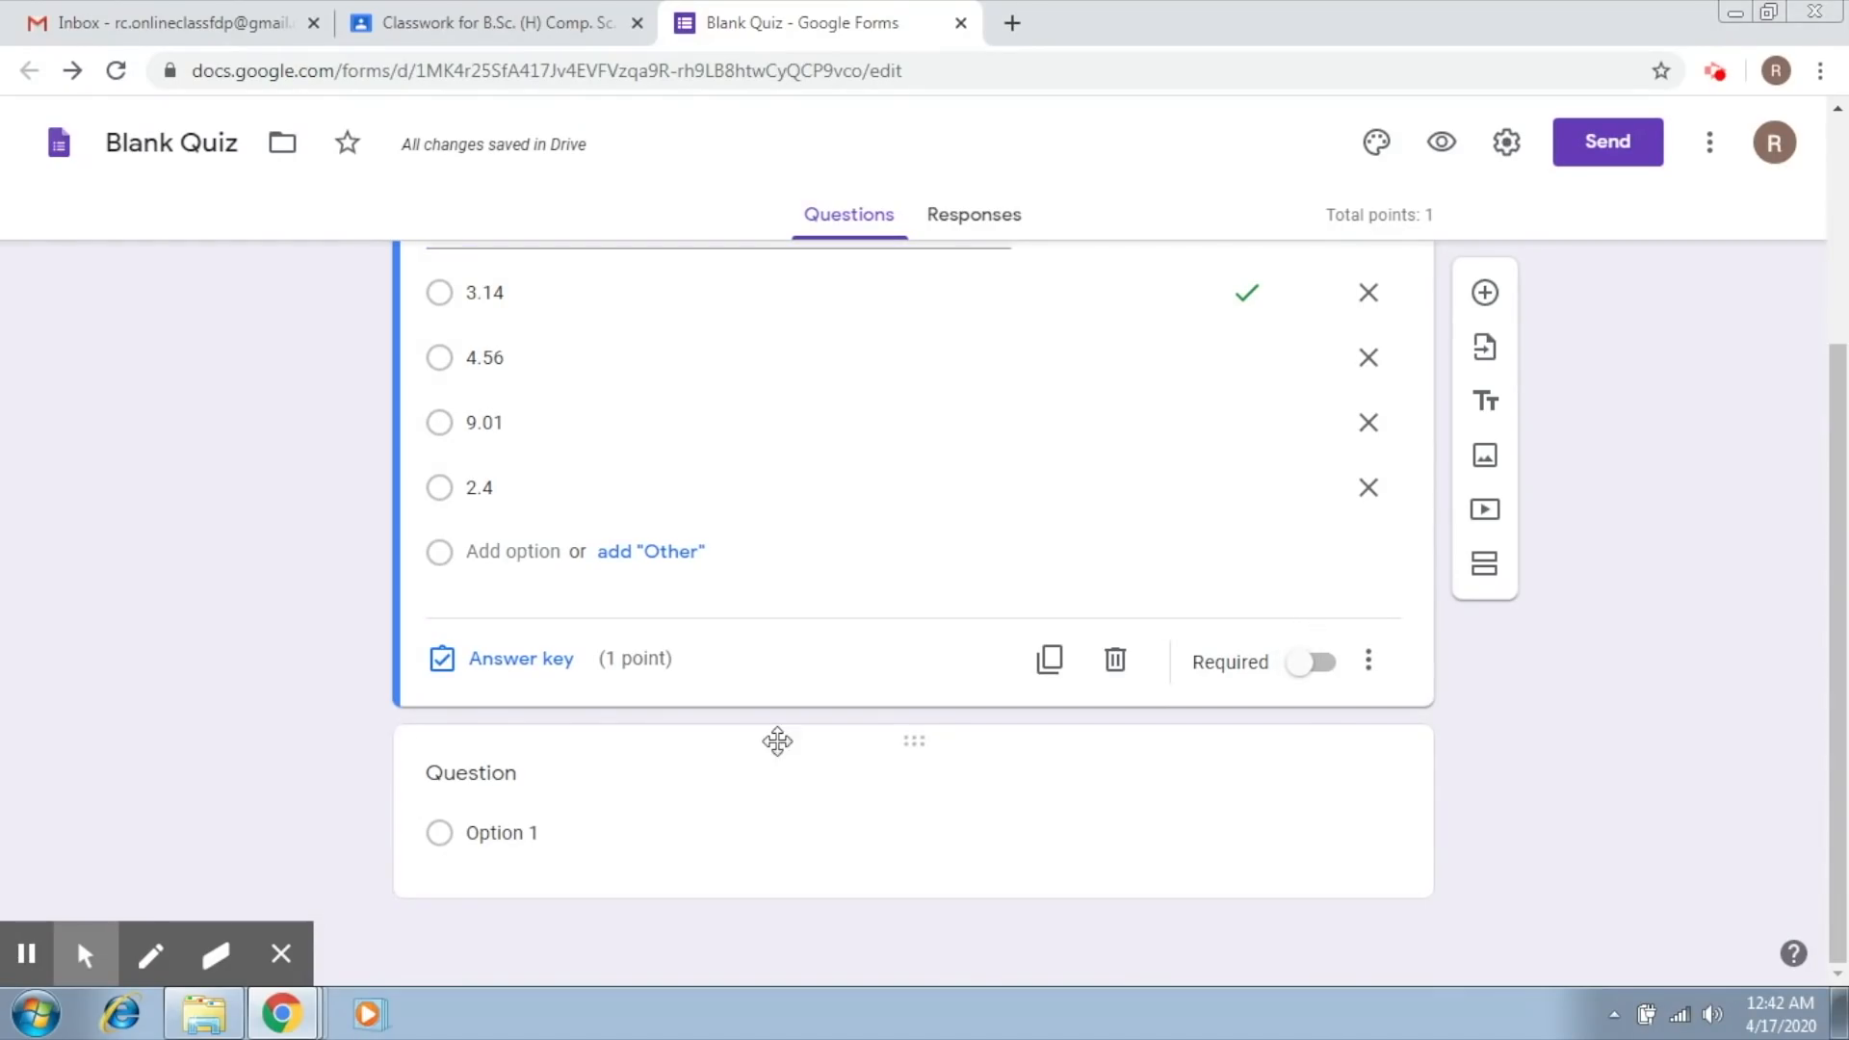
click(1318, 662)
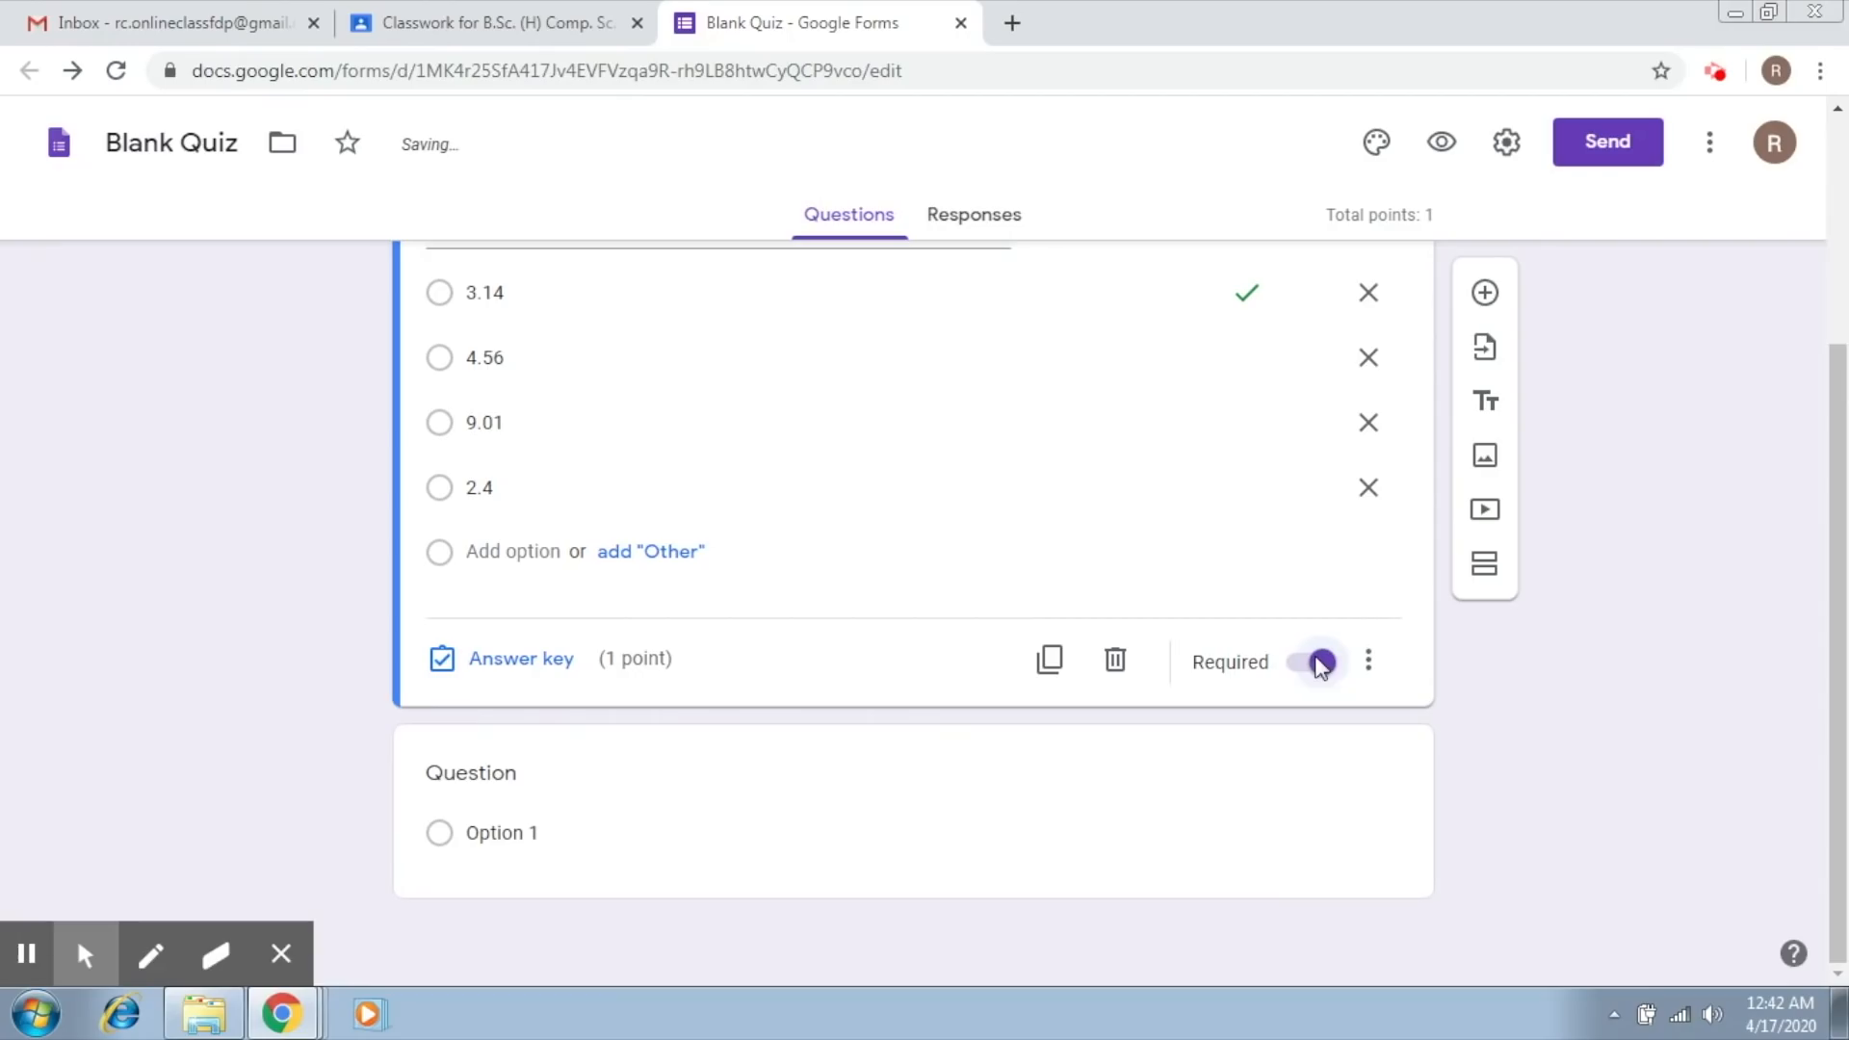